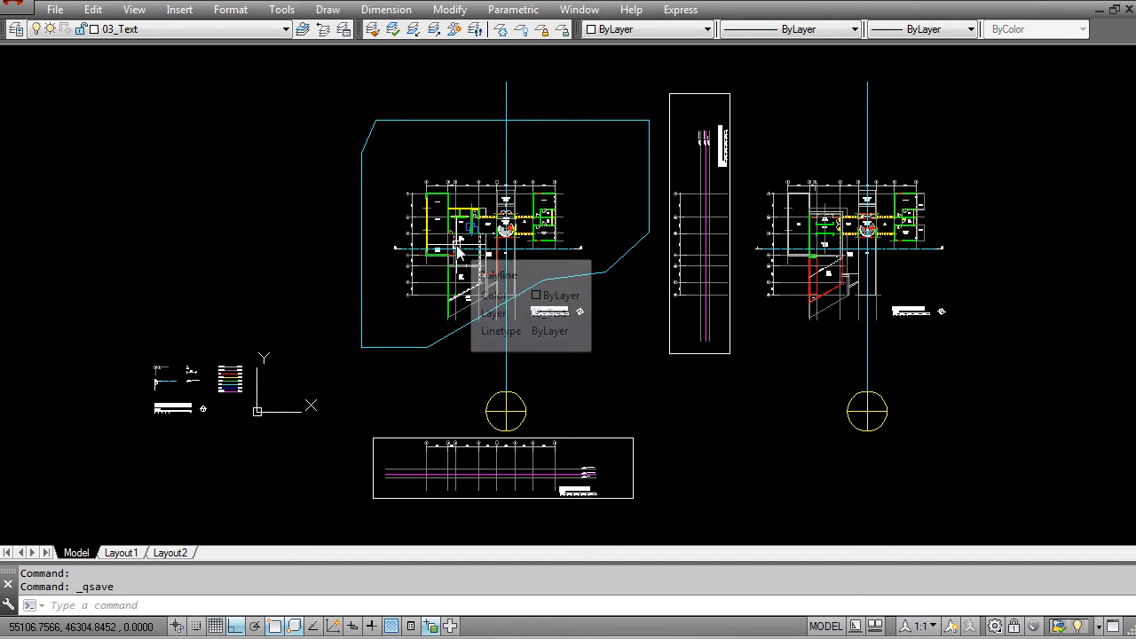
Step: Move the Section AA frame straight down to leave more space beneath the ground floor plan
scroll(459, 253, "down", 3)
scroll(484, 351, "up", 3)
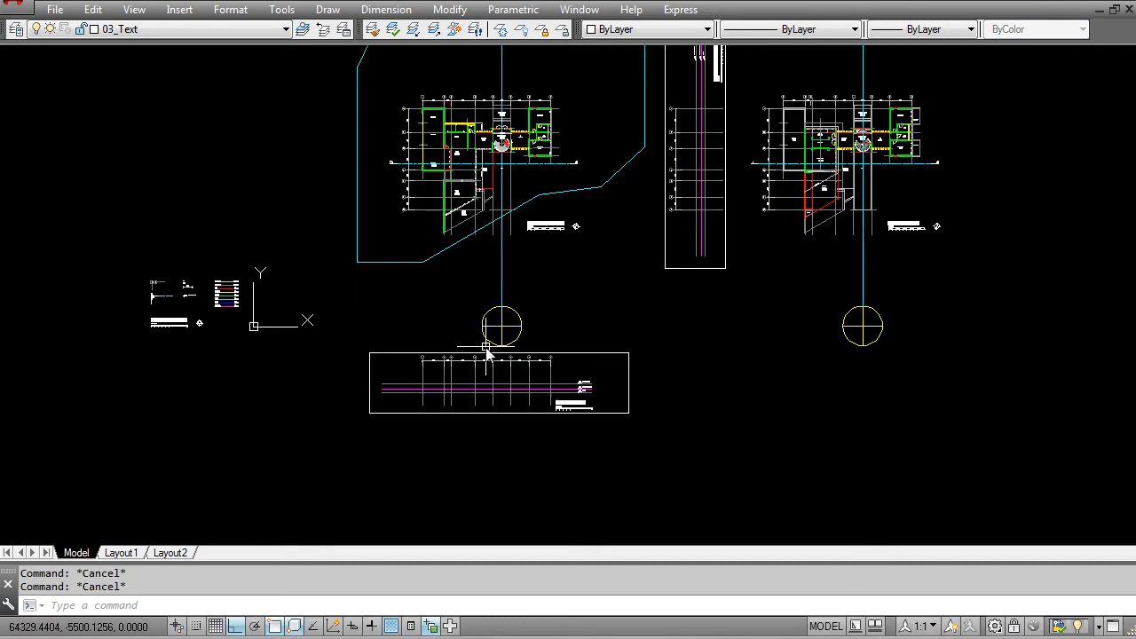
type("m")
key("Return")
left_click(369, 357)
left_click(668, 435)
key("Return")
left_click(667, 371)
scroll(667, 372, "down", 2)
left_click(667, 462)
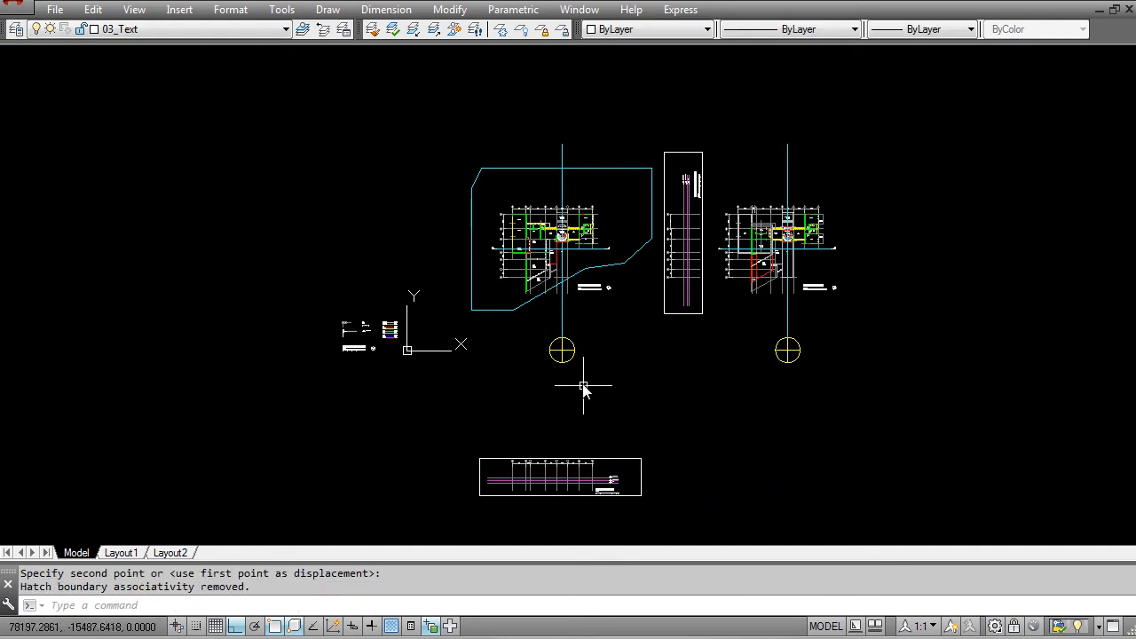
Step: Copy the ground floor plan with its grid and section line straight down, placing it just above the Section AA frame
scroll(583, 391, "up", 2)
key("Escape")
key("Escape")
type("co")
key("Return")
scroll(342, 216, "up", 3)
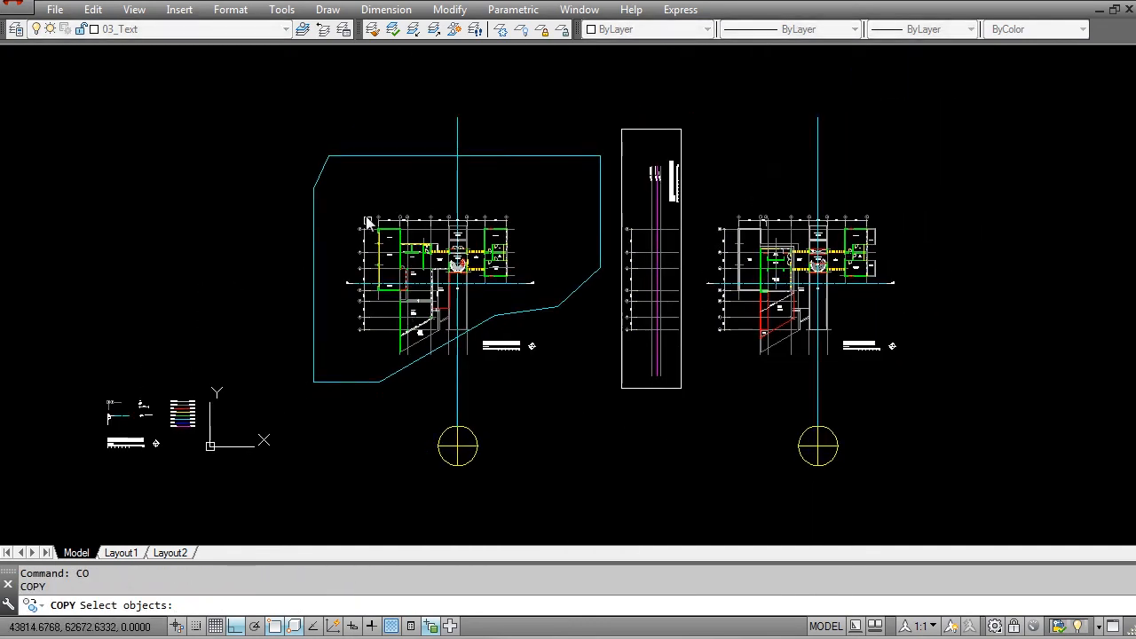
left_click(341, 205)
left_click(682, 481)
left_click(679, 457)
left_click(569, 422)
key("Return")
left_click(690, 411)
scroll(601, 261, "down", 4)
scroll(652, 362, "up", 2)
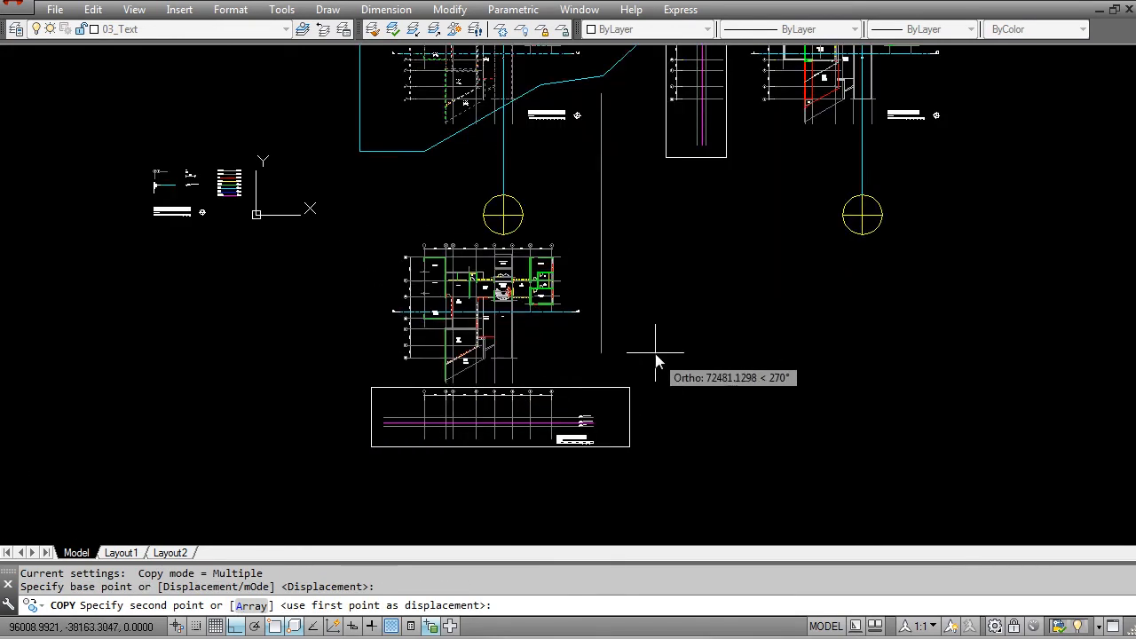
left_click(653, 358)
key("Escape")
scroll(469, 297, "up", 5)
key("Escape")
key("Escape")
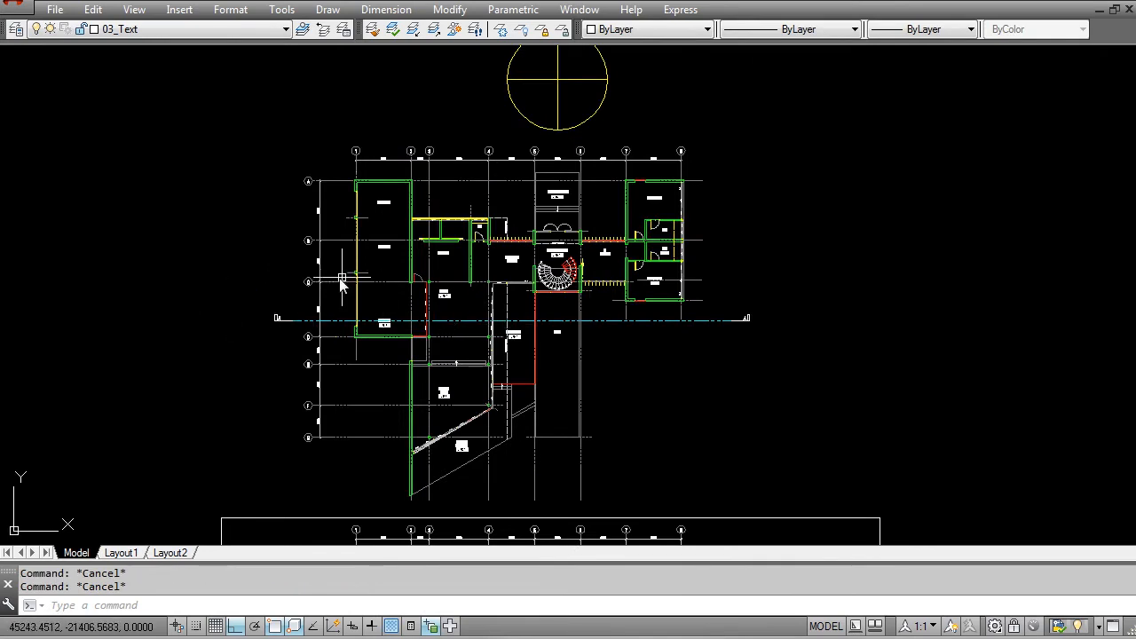
Step: Split the model space into two vertical viewports
middle_click_drag(330, 285, 434, 318)
scroll(433, 317, "up", 1)
scroll(433, 317, "down", 3)
scroll(507, 361, "down", 1)
middle_click_drag(547, 279, 531, 346)
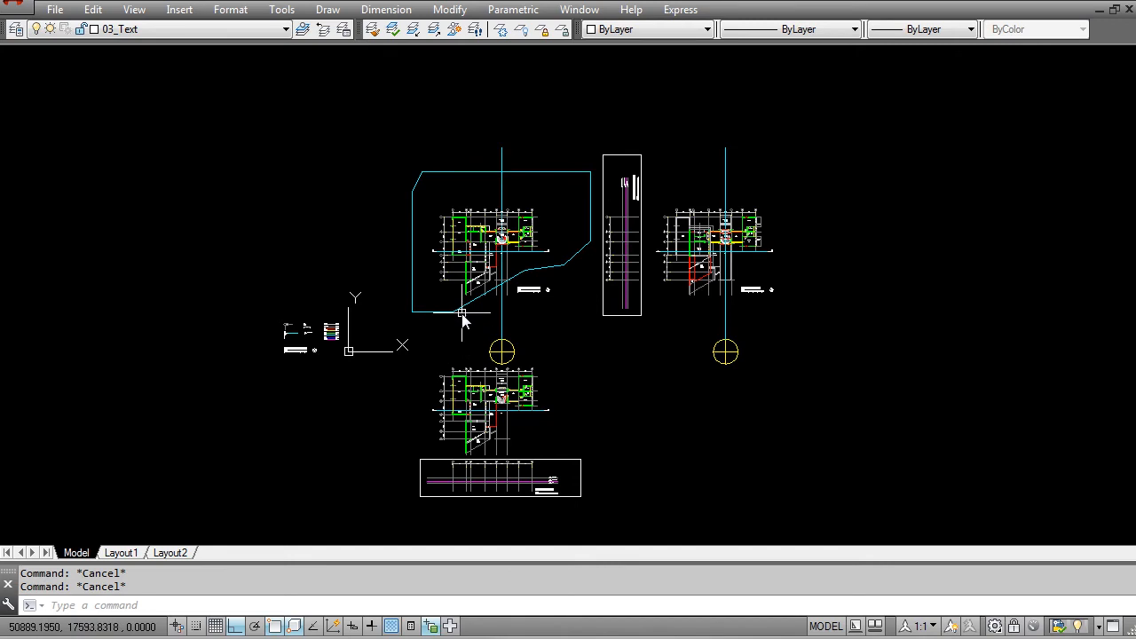
left_click(134, 9)
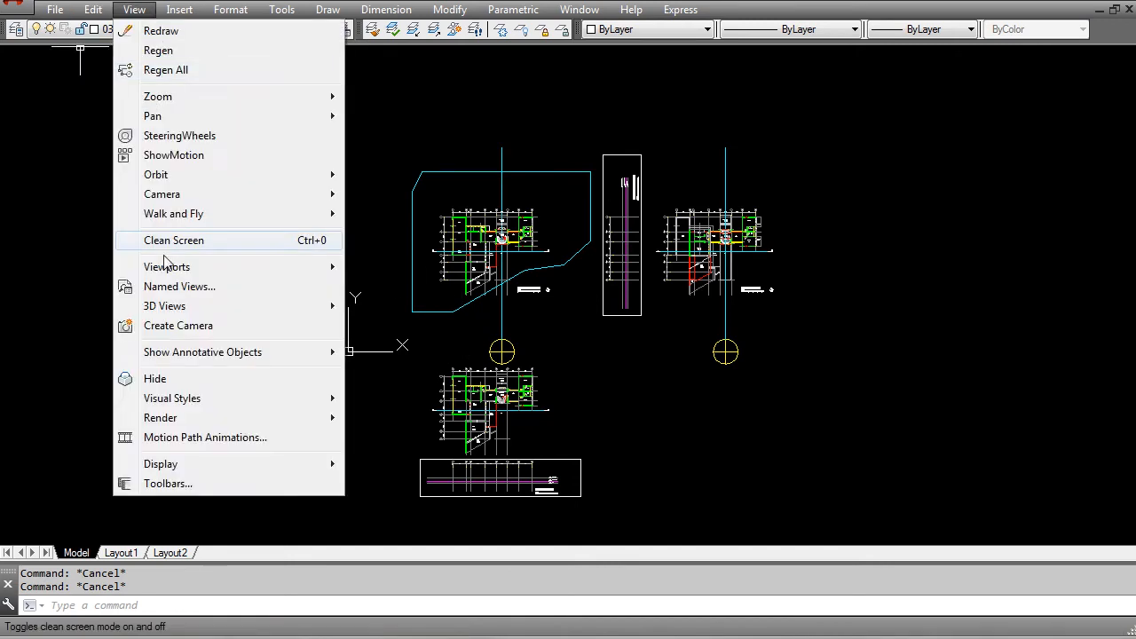
mouse_move(169, 270)
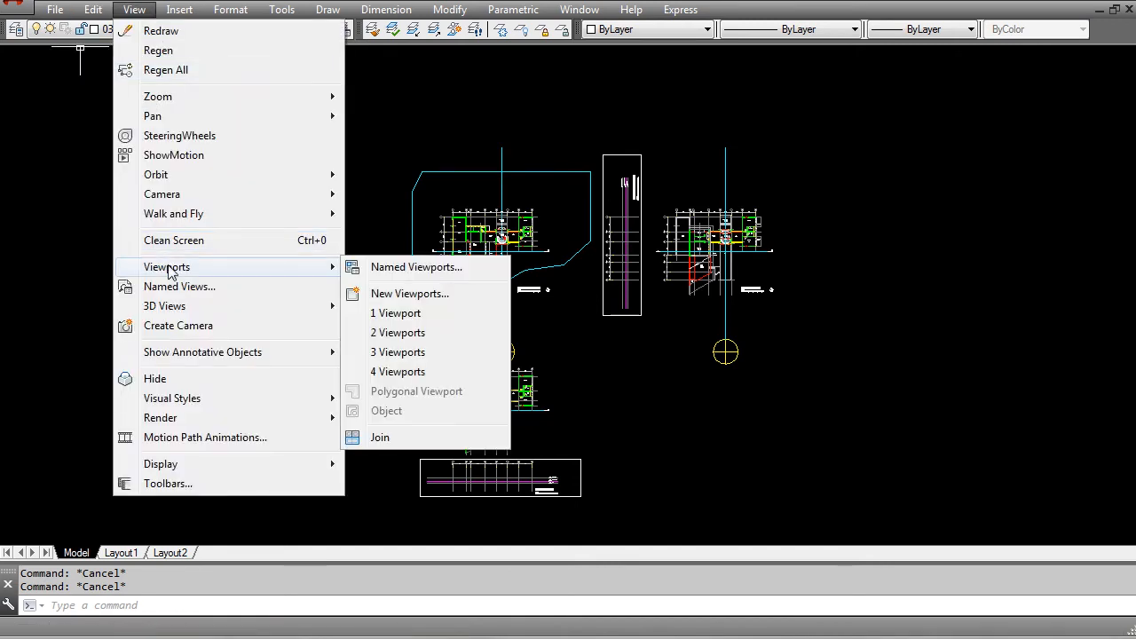
left_click(387, 334)
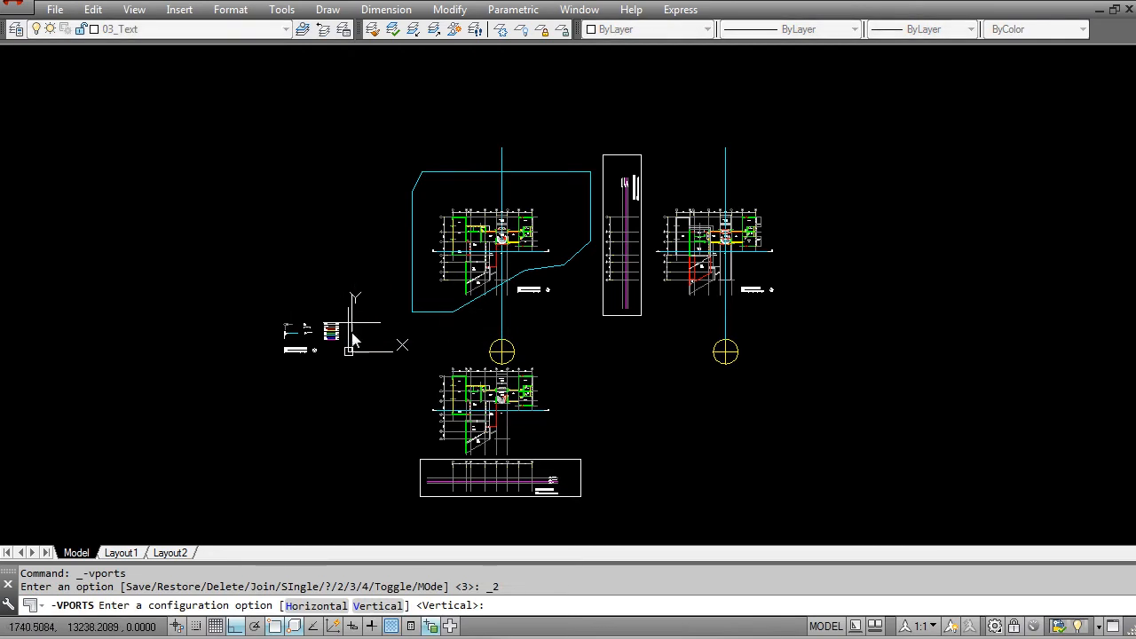
key("Return")
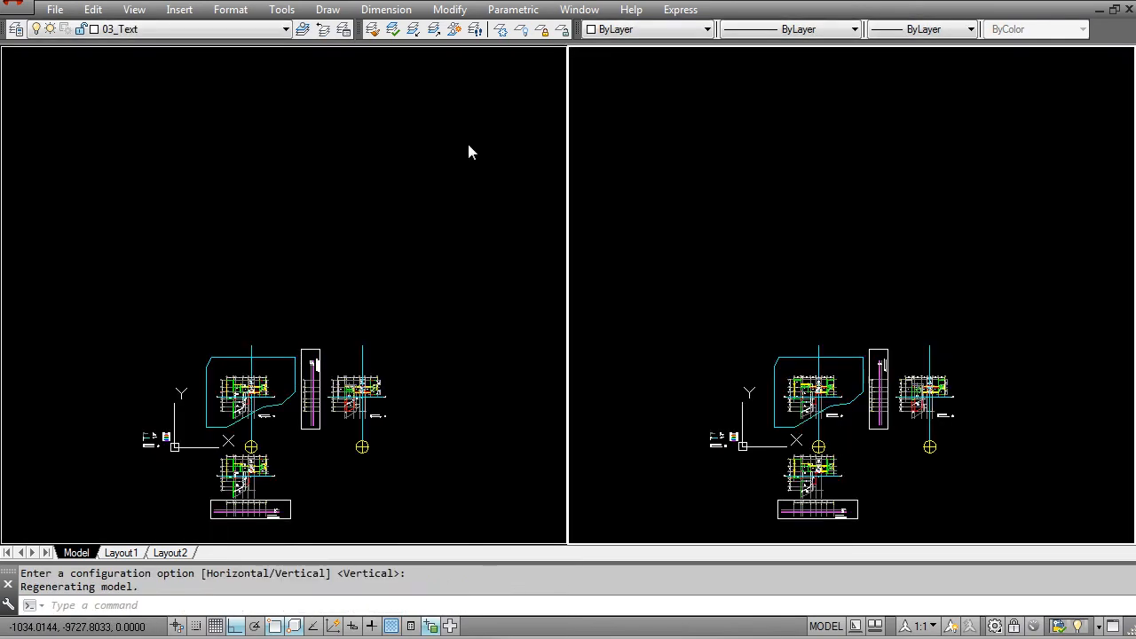
Step: Examine the ground floor plan in one viewport and the Section AA frame in the other
scroll(679, 289, "up", 6)
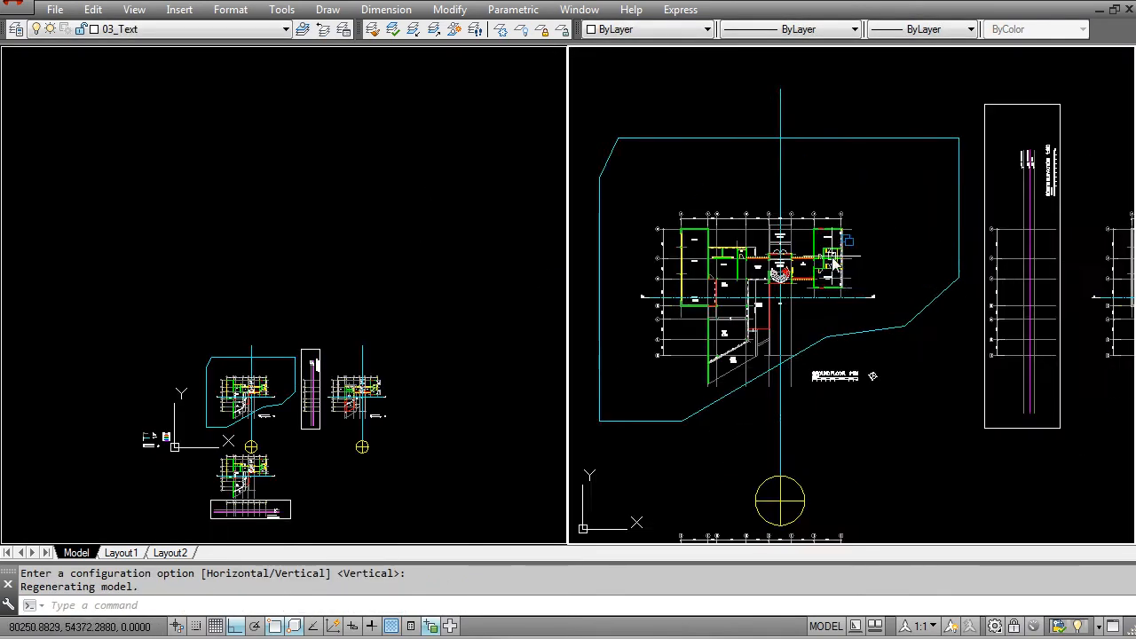
middle_click_drag(668, 276, 864, 265)
middle_click_drag(657, 479, 725, 265)
left_click(311, 337)
middle_click_drag(245, 359, 349, 192)
scroll(310, 327, "up", 6)
middle_click_drag(444, 309, 265, 248)
scroll(322, 305, "up", 2)
middle_click_drag(278, 345, 243, 333)
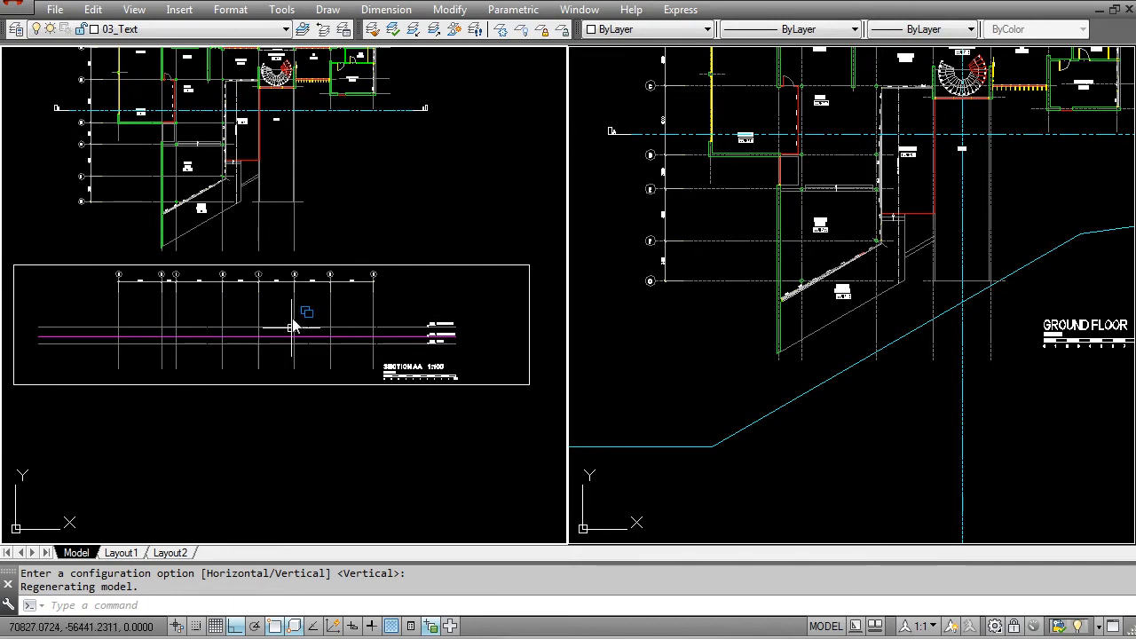
Step: Compare the overall drawing layout with the close-up of the plans and Section AA across both viewports
scroll(228, 332, "down", 4)
middle_click_drag(327, 262, 263, 382)
middle_click_drag(368, 208, 307, 381)
left_click(875, 215)
middle_click_drag(915, 111, 856, 345)
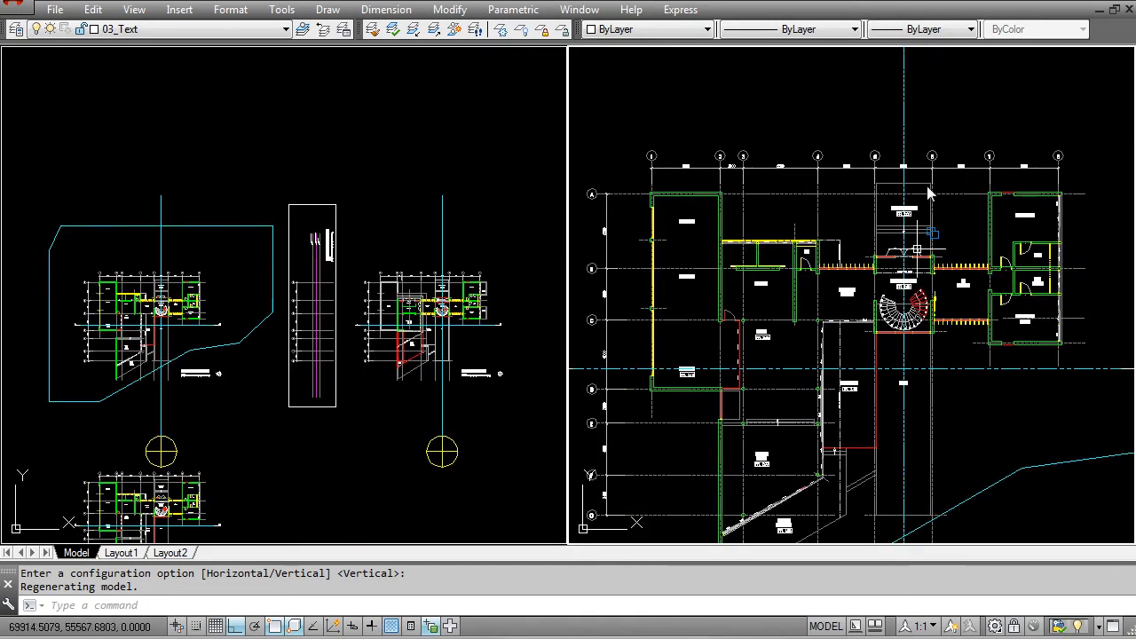
scroll(785, 298, "down", 2)
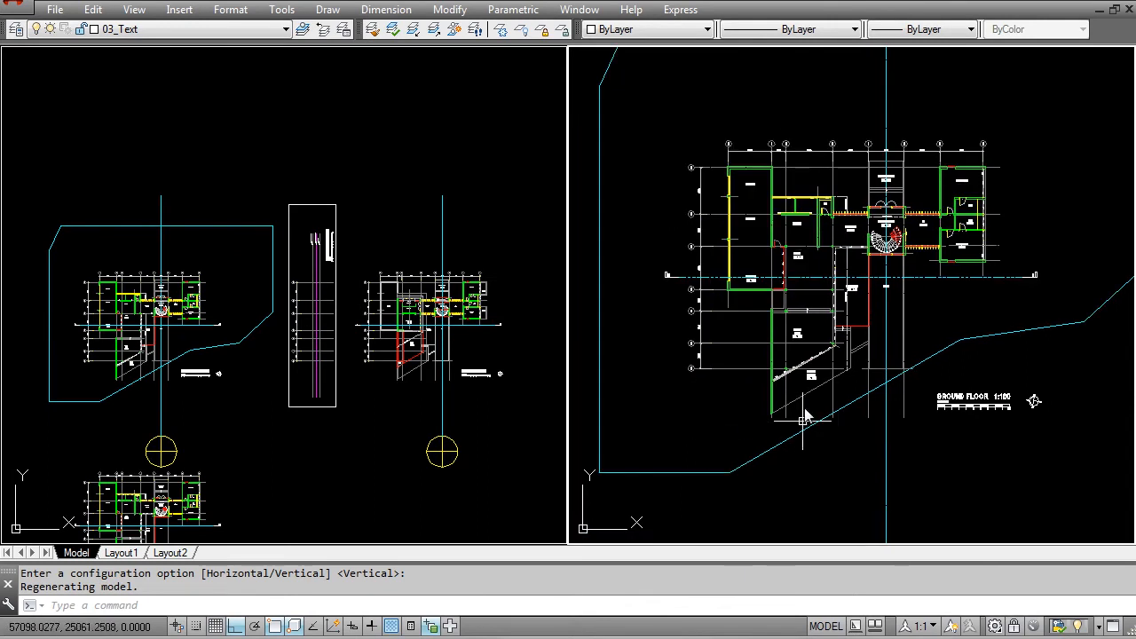
scroll(832, 345, "down", 2)
left_click(253, 348)
middle_click_drag(185, 387, 370, 234)
scroll(301, 427, "up", 2)
scroll(313, 453, "up", 4)
middle_click_drag(287, 320, 304, 339)
left_click(649, 272)
scroll(589, 285, "down", 2)
middle_click_drag(742, 256, 764, 218)
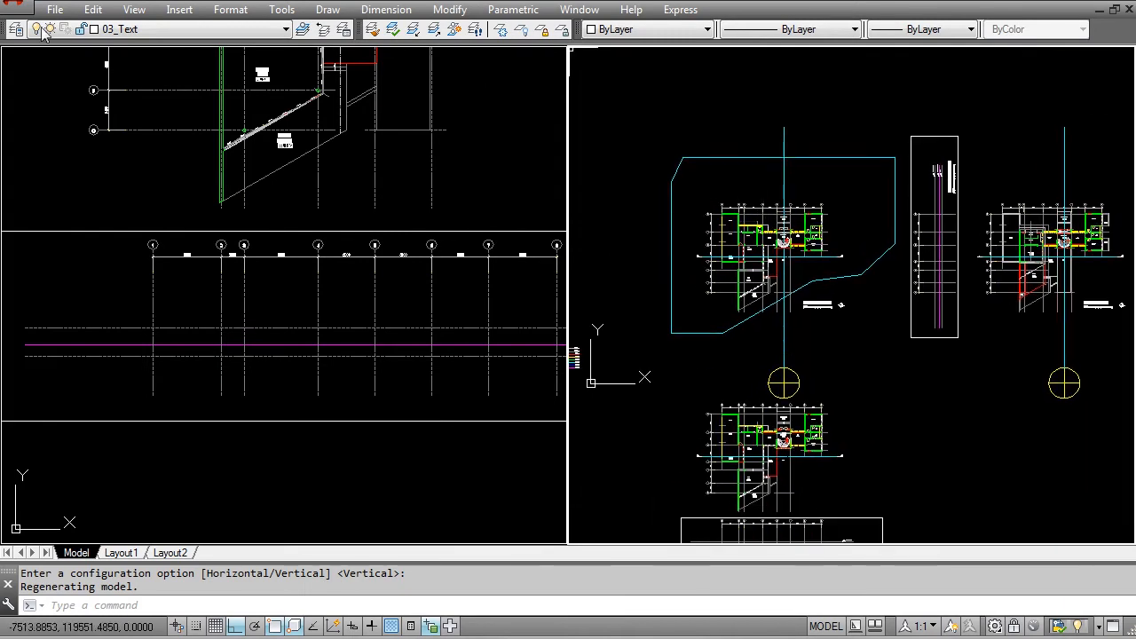
Step: Return the model space to a single viewport
left_click(135, 9)
mouse_move(324, 266)
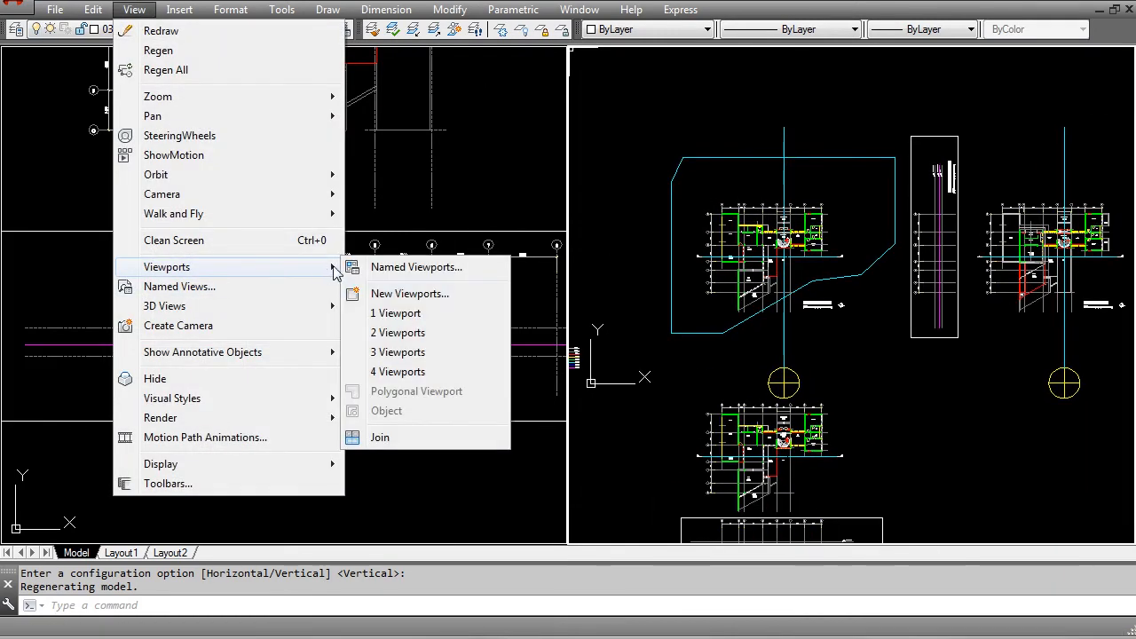
left_click(396, 313)
key("Escape")
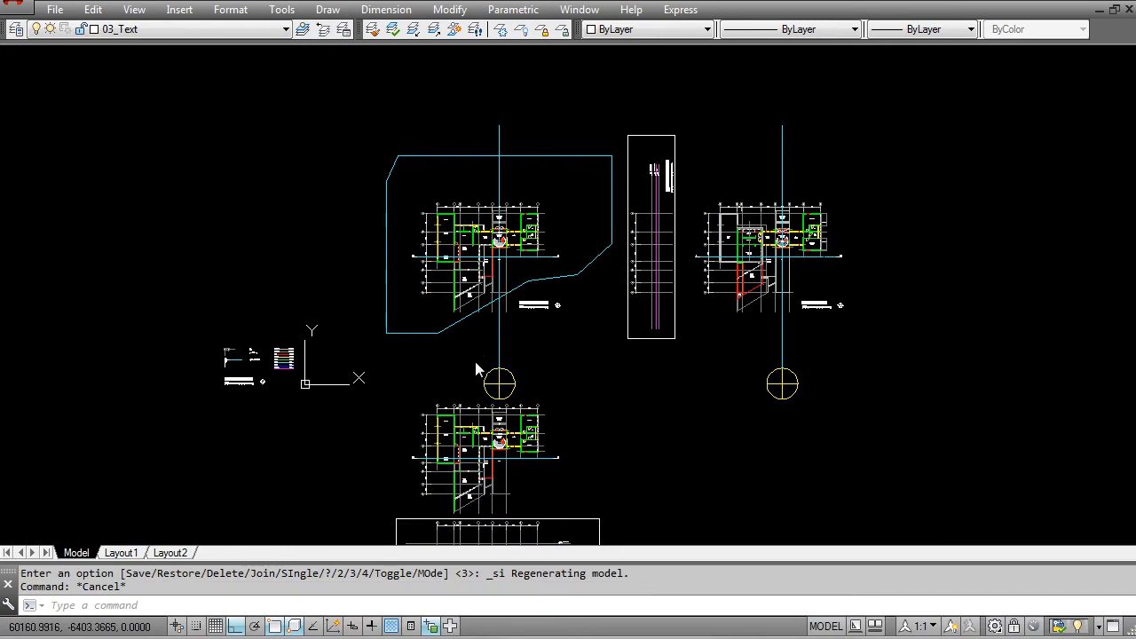
Step: Erase the row gridlines A to G with their bubbles and dimensions from the copied floor plan
middle_click_drag(477, 405, 496, 336)
key("Escape")
scroll(490, 315, "up", 2)
scroll(490, 320, "up", 3)
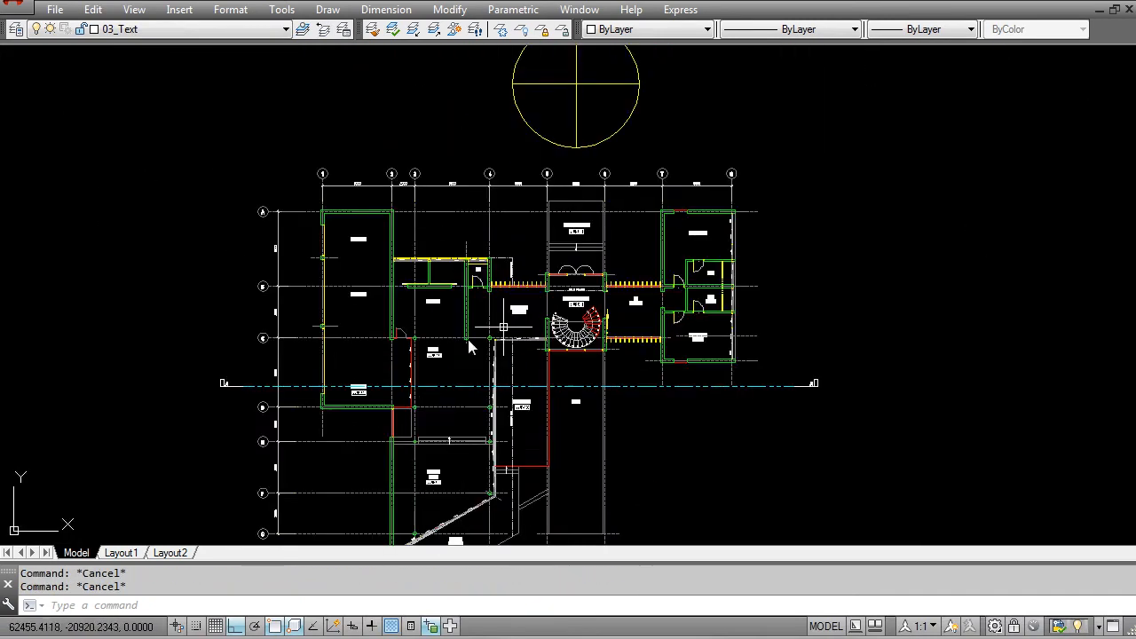
type("e")
key("Return")
middle_click_drag(300, 416, 312, 327)
left_click(321, 472)
left_click(262, 157)
scroll(266, 261, "up", 4)
left_click(261, 373, "shift")
left_click(146, 300, "shift")
scroll(380, 262, "down", 5)
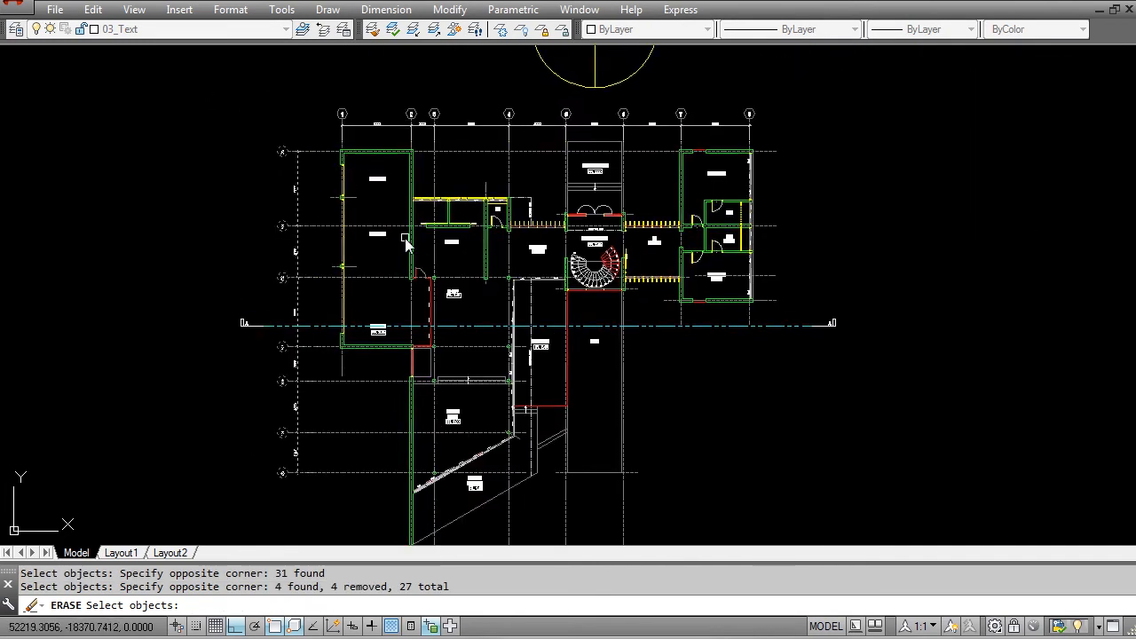
key("Return")
key("Escape")
scroll(378, 171, "up", 2)
Step: Erase the column gridlines 1 to 8 with their bubbles and dimensions from the copied floor plan
key("Return")
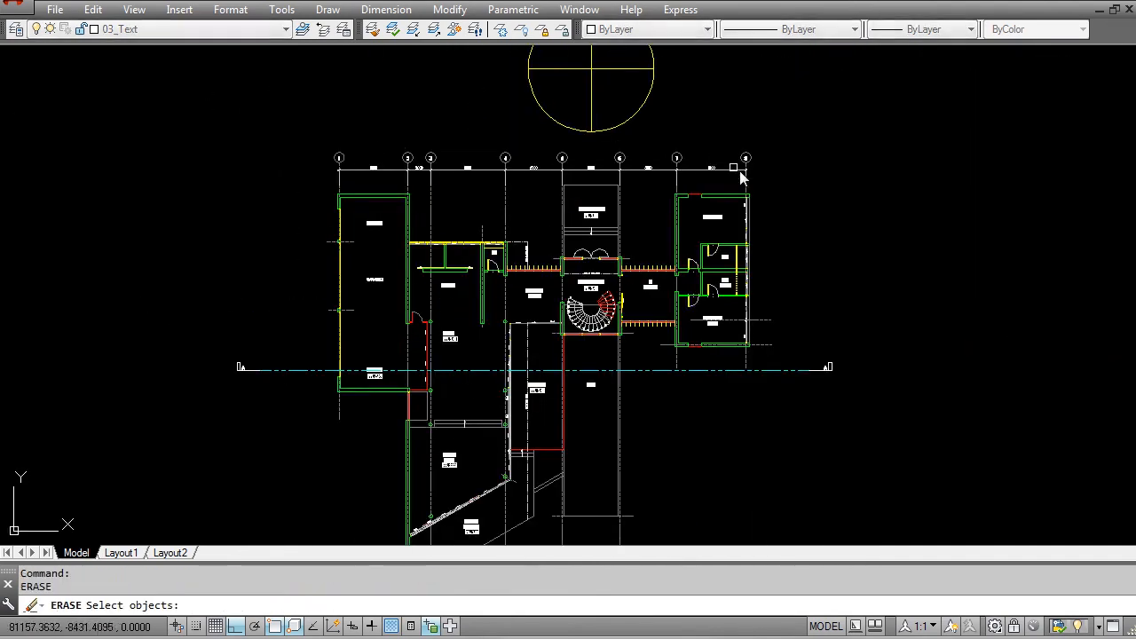
left_click(757, 184)
left_click(274, 147)
key("Return")
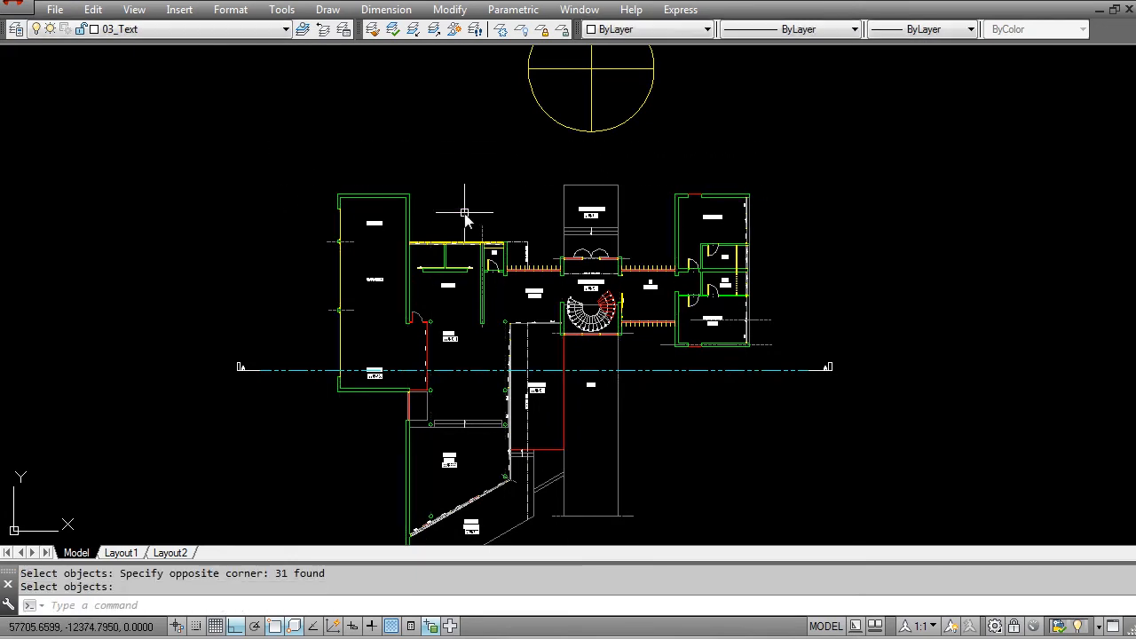
scroll(487, 193, "down", 2)
scroll(491, 203, "up", 6)
key("Escape")
key("Escape")
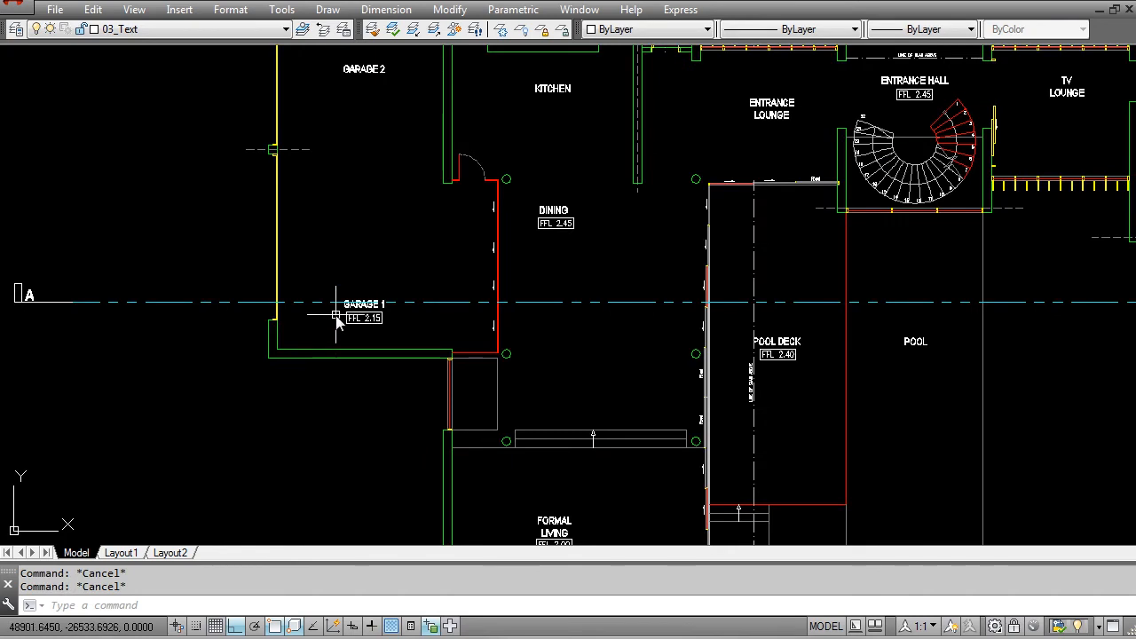
Step: Move the GARAGE 1 label and its FFL 2.15 tag straight up, clear of section line A in the copied plan
type("m")
key("Return")
scroll(344, 304, "up", 2)
left_click(311, 272)
left_click(407, 339)
key("Return")
left_click(435, 243)
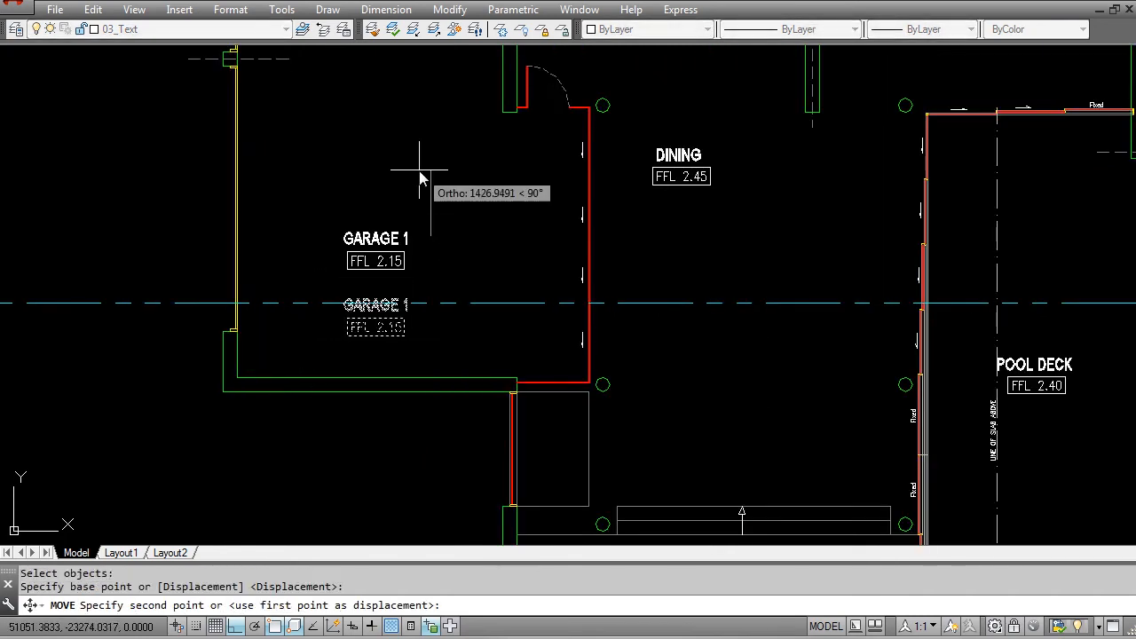
key("Escape")
Step: Move the POOL DECK label and its FFL 2.40 tag straight up above section line A
scroll(417, 206, "down", 2)
scroll(759, 266, "up", 4)
type("m")
key("Return")
left_click(789, 345)
left_click(974, 474)
key("Return")
left_click(971, 459)
left_click(958, 255)
scroll(819, 293, "down", 2)
key("Escape")
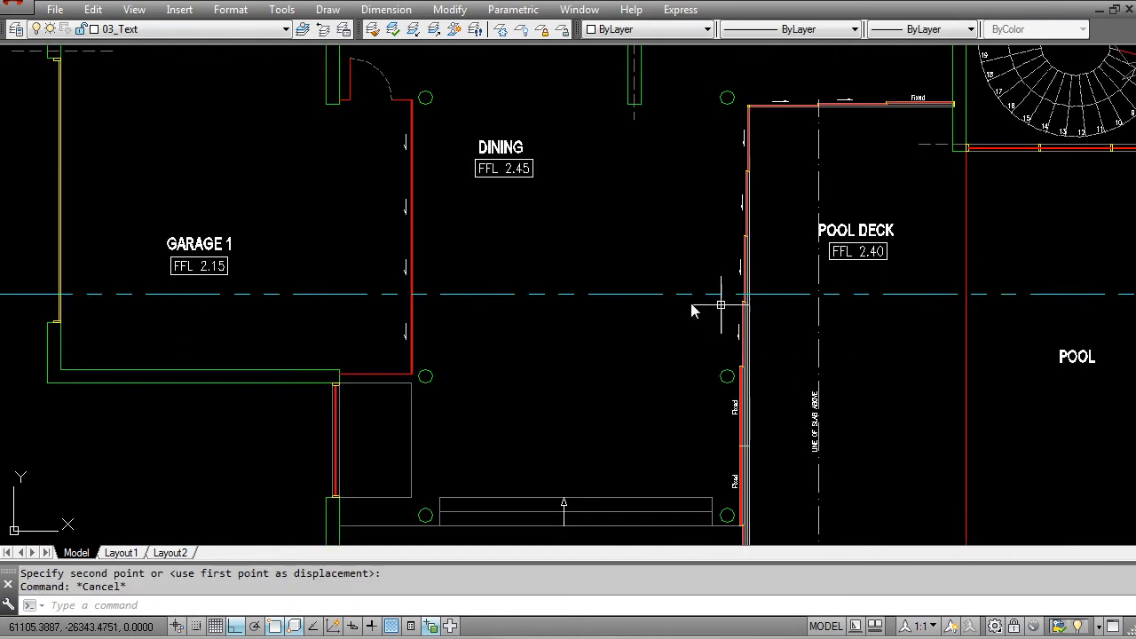
Step: Trim the copied plan's lines just below section line A, using the section line as the cutting edge
scroll(509, 268, "down", 2)
mouse_move(874, 334)
middle_mouse_down()
mouse_move(507, 264)
mouse_move(569, 310)
middle_mouse_up()
scroll(582, 265, "down", 2)
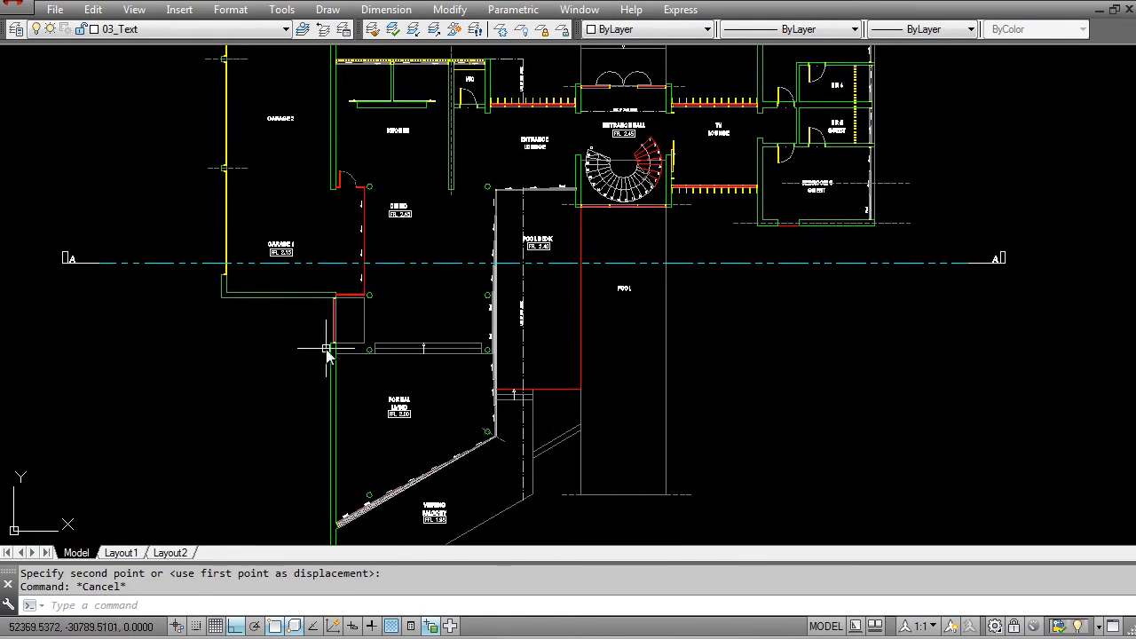
middle_click_drag(416, 311, 567, 323)
key("Escape")
type("TR")
key("Return")
left_click(407, 291)
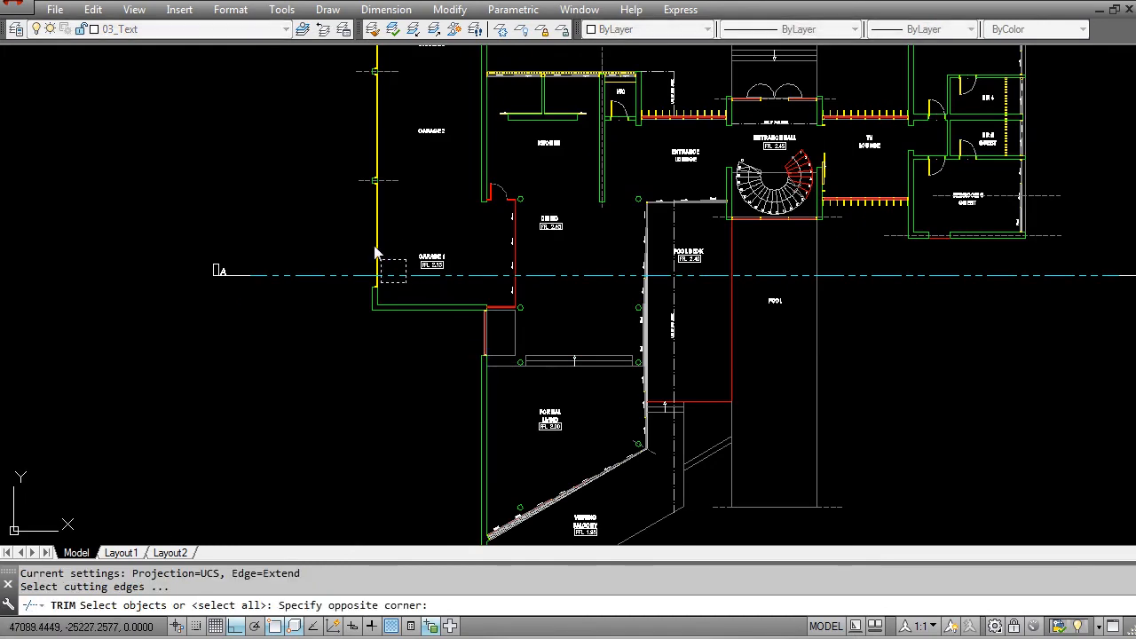
left_click(388, 255)
key("Return")
left_click(880, 320)
left_click(333, 286)
scroll(657, 302, "up", 10)
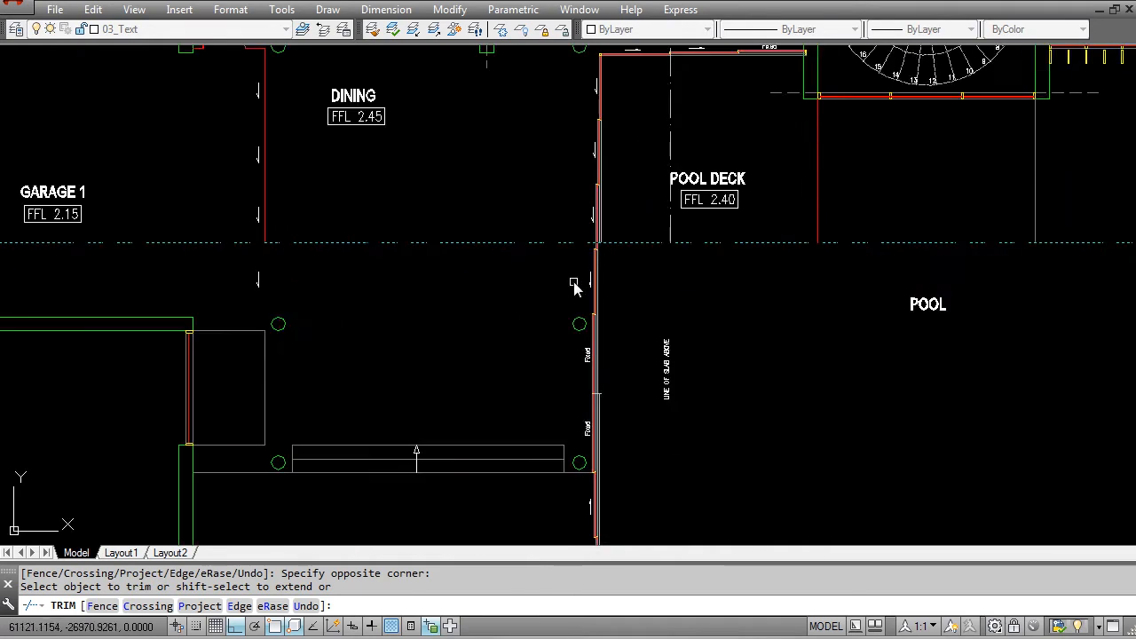
scroll(530, 199, "down", 7)
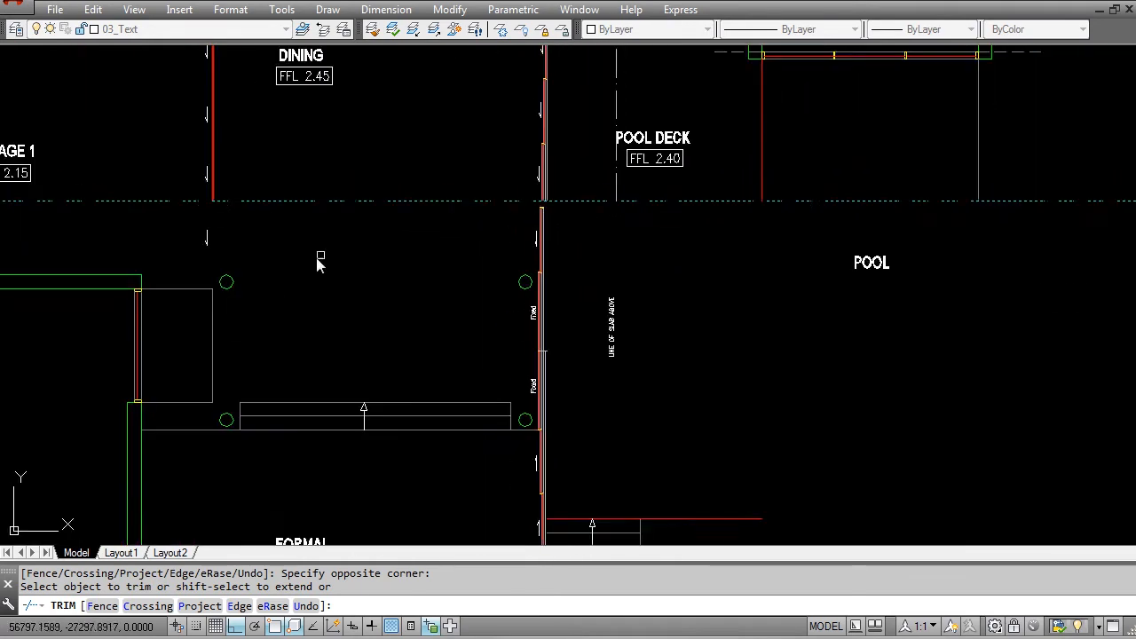
scroll(610, 280, "down", 2)
key("Escape")
Step: Erase all remaining plan geometry and labels below section line A in the copied plan
type("e")
key("Return")
left_click(378, 279)
scroll(480, 333, "down", 2)
middle_click_drag(740, 383, 732, 297)
scroll(862, 355, "down", 3)
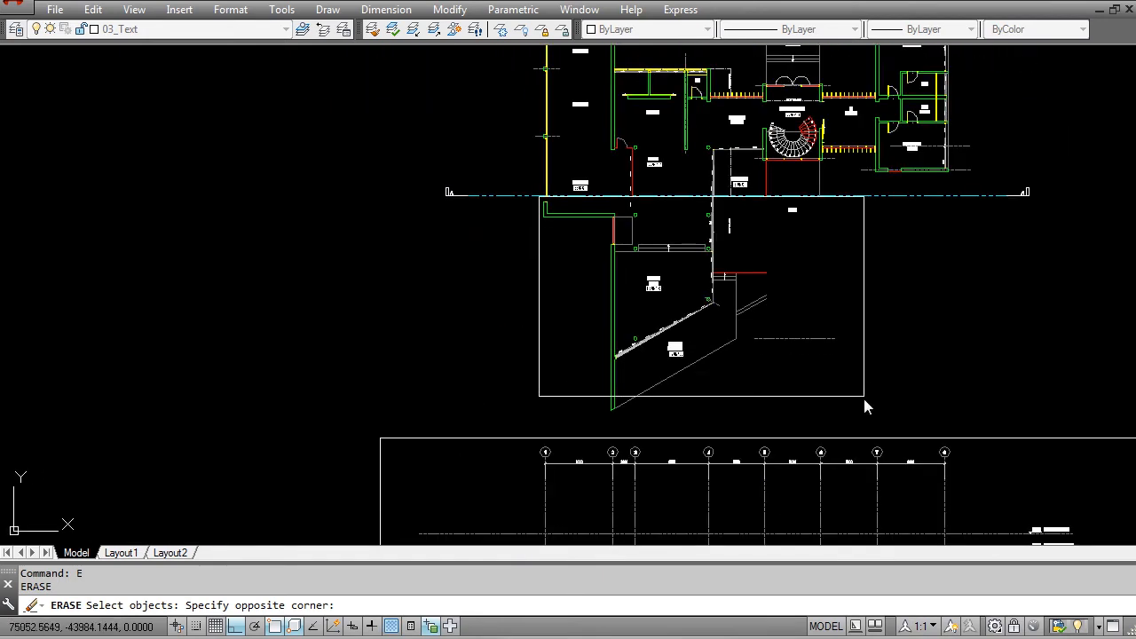
left_click(877, 430)
key("Return")
scroll(799, 380, "down", 6)
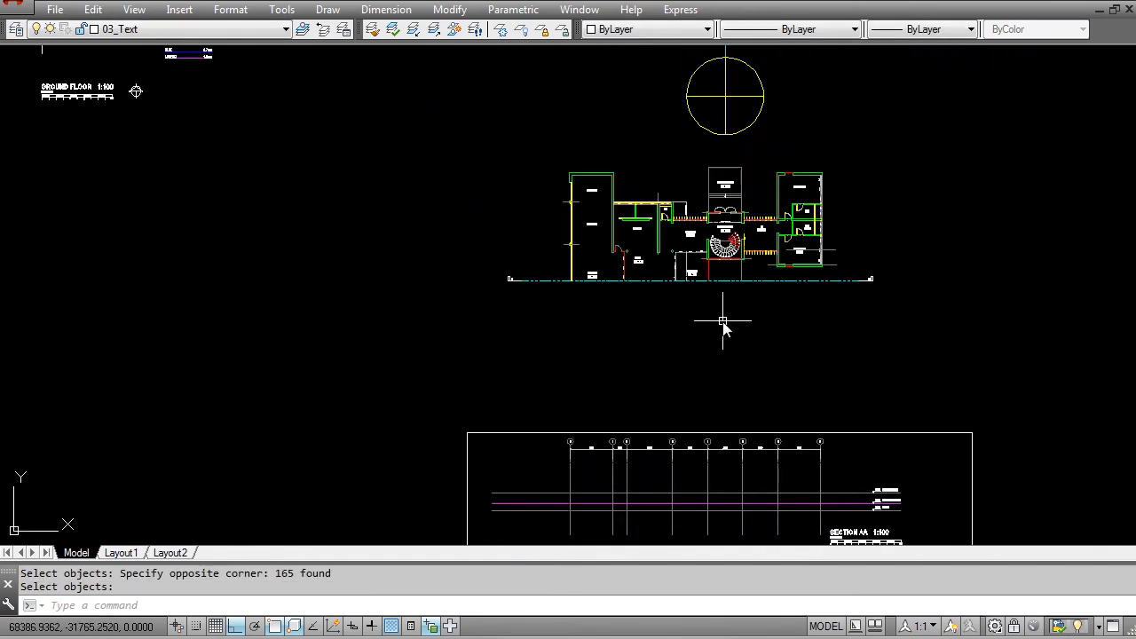
Step: Move the trimmed plan with section line A straight down to sit just above the Section AA frame
middle_click_drag(614, 342, 558, 298)
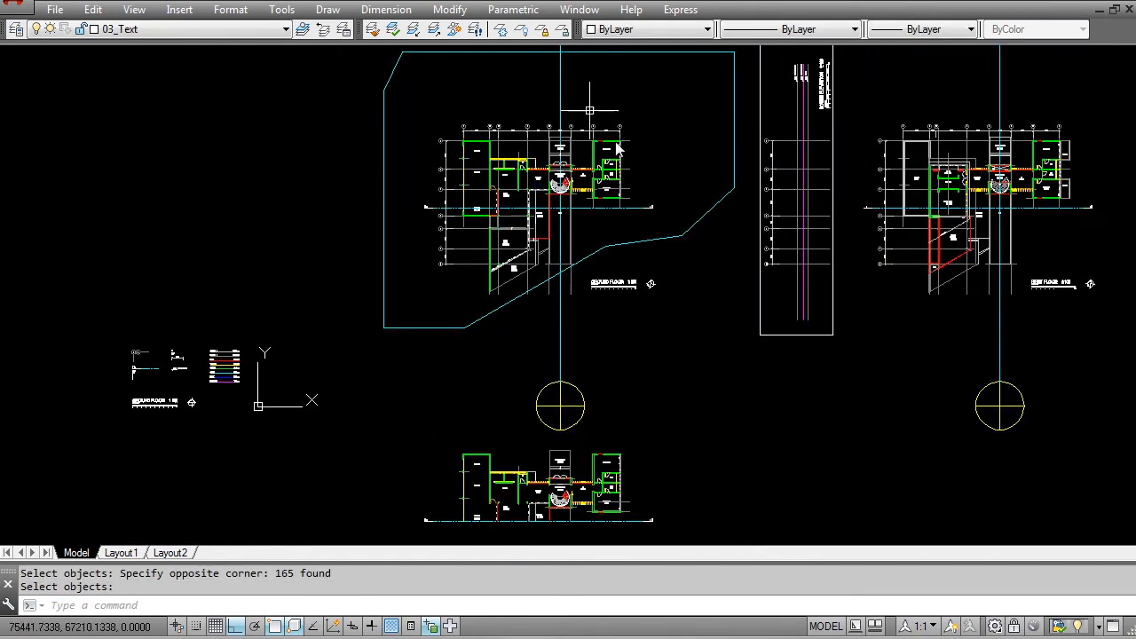
middle_click_drag(398, 395, 357, 172)
scroll(438, 293, "up", 2)
key("Escape")
type("m")
key("Return")
key("Escape")
type("m")
key("Return")
left_click(308, 163)
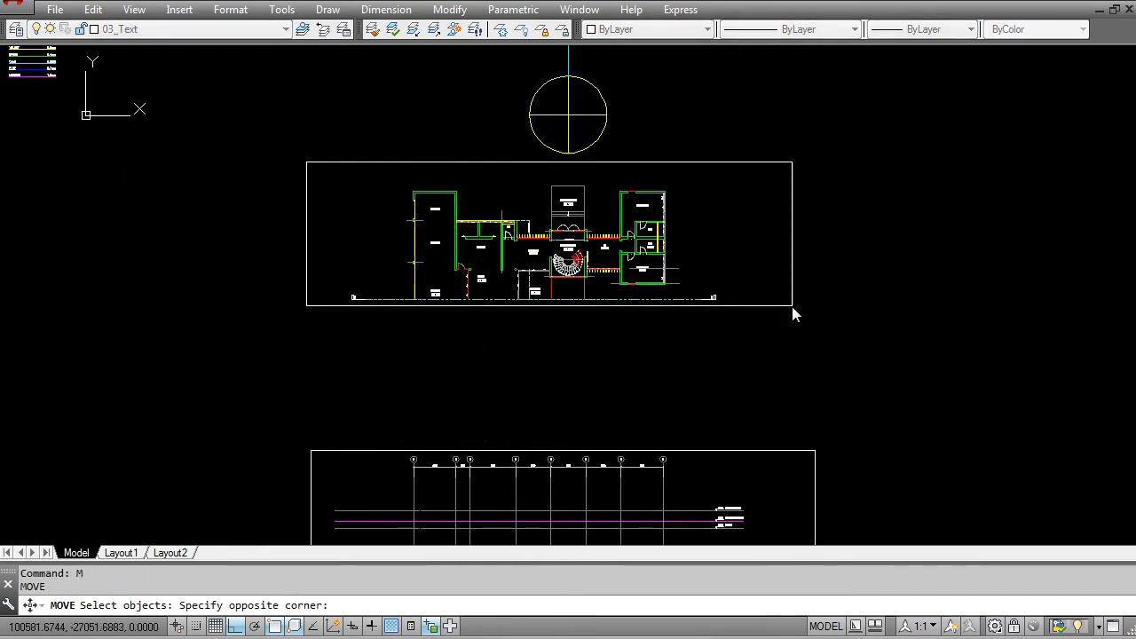
left_click(769, 336)
key("Return")
left_click(836, 216)
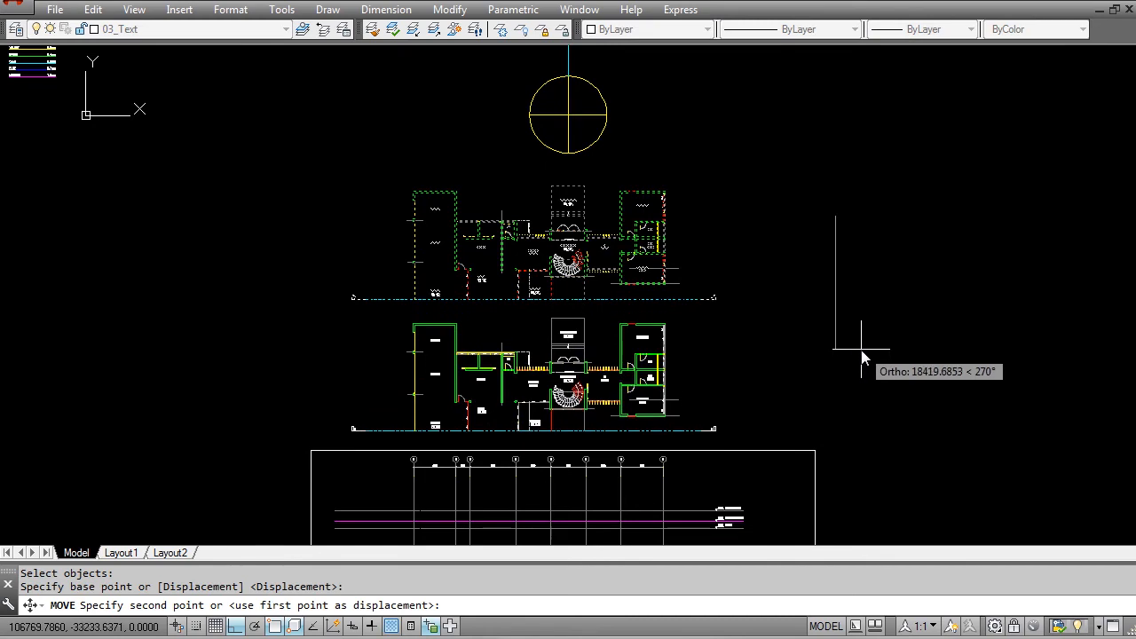
key("Escape")
middle_click_drag(530, 477, 530, 300)
scroll(531, 295, "up", 2)
key("Escape")
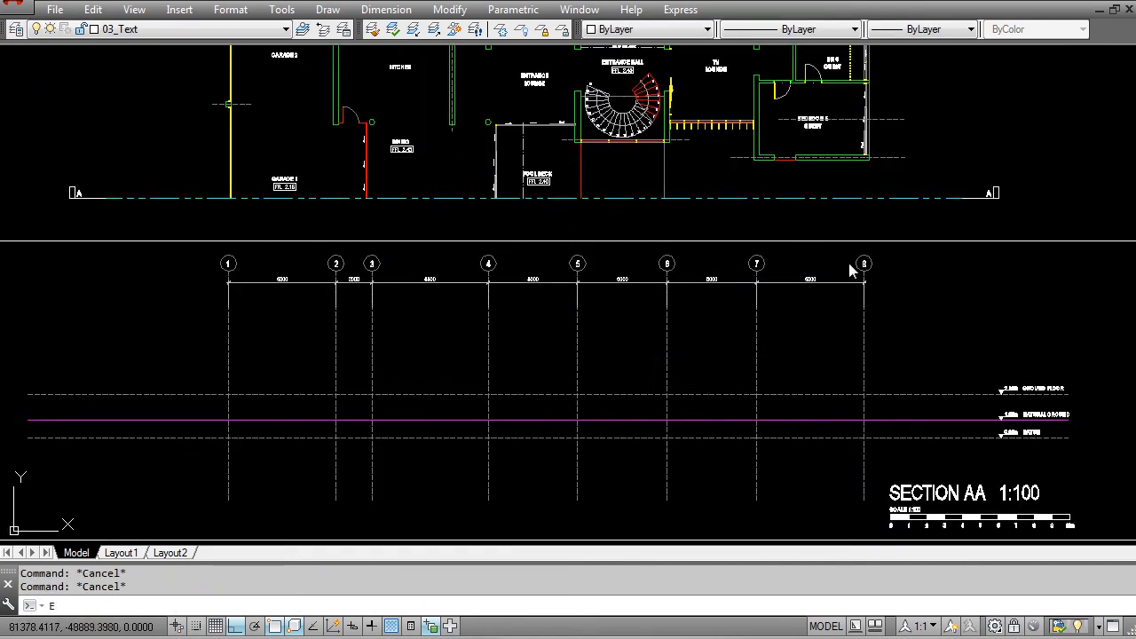
Step: Erase the leftover horizontal line between the trimmed plan and the section grid
type("e")
key("Return")
left_click(1013, 263)
key("Escape")
key("Escape")
scroll(796, 284, "down", 2)
type("e")
key("Return")
left_click(844, 279)
left_click(778, 302)
key("Escape")
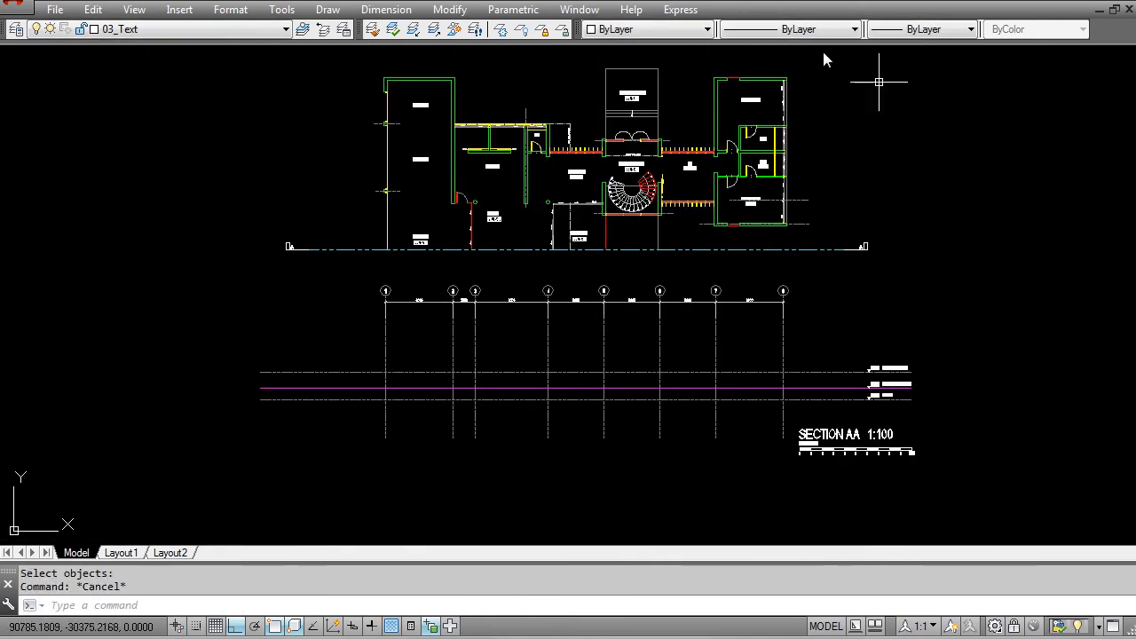
Step: Examine how the trimmed plan lines up with the section grid and check the GROUND FLOOR level marker
scroll(571, 336, "up", 3)
scroll(476, 342, "down", 2)
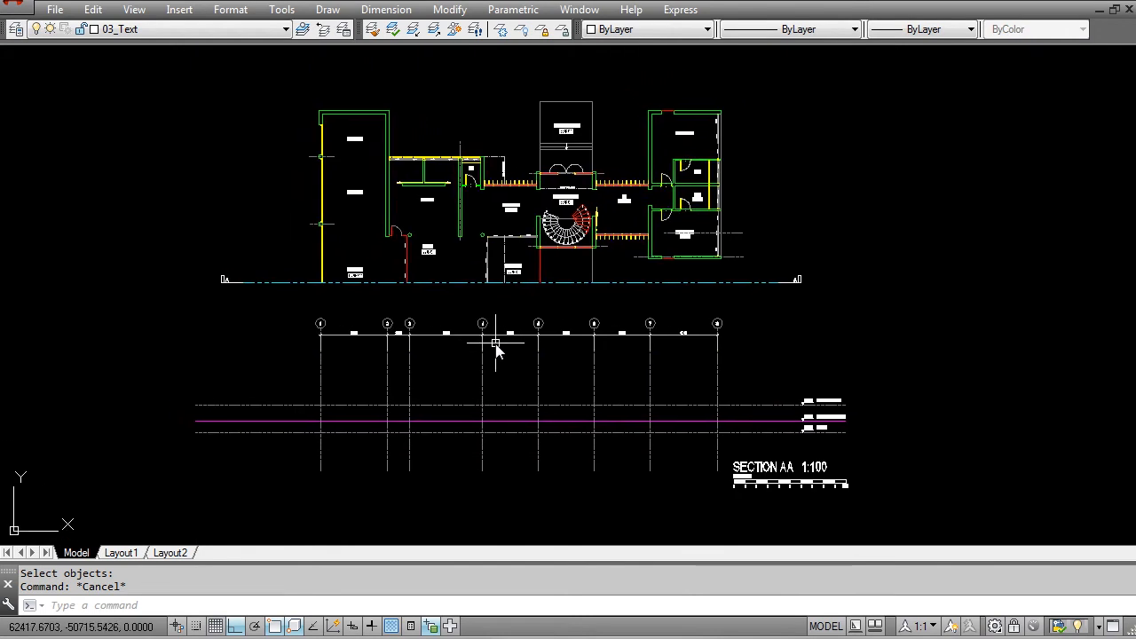
scroll(306, 302, "up", 2)
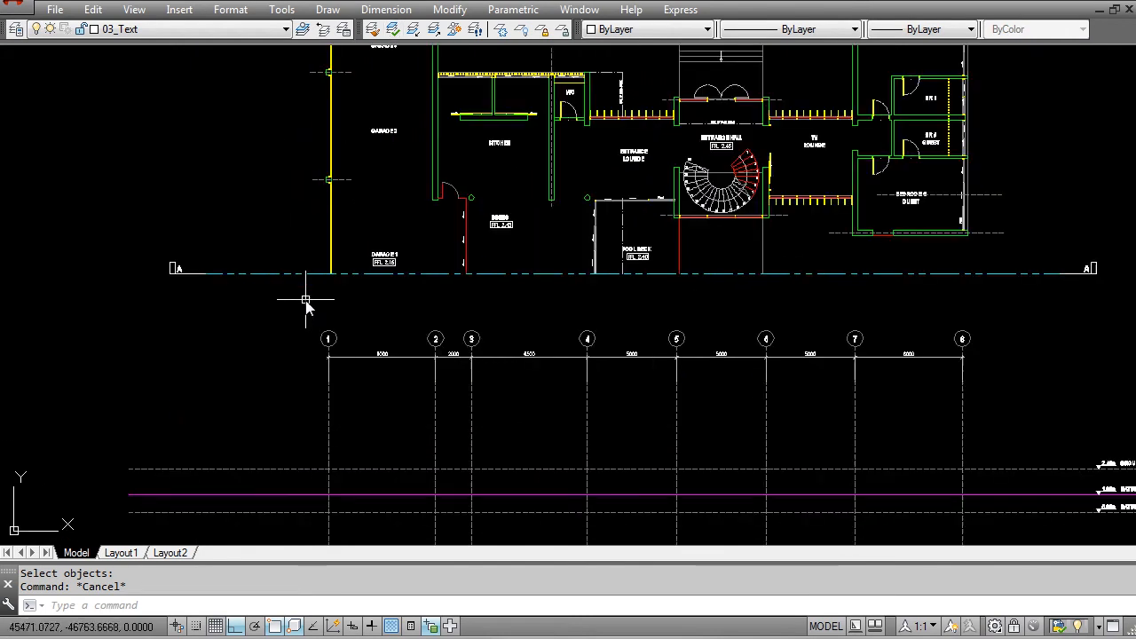
middle_click_drag(381, 364, 362, 355)
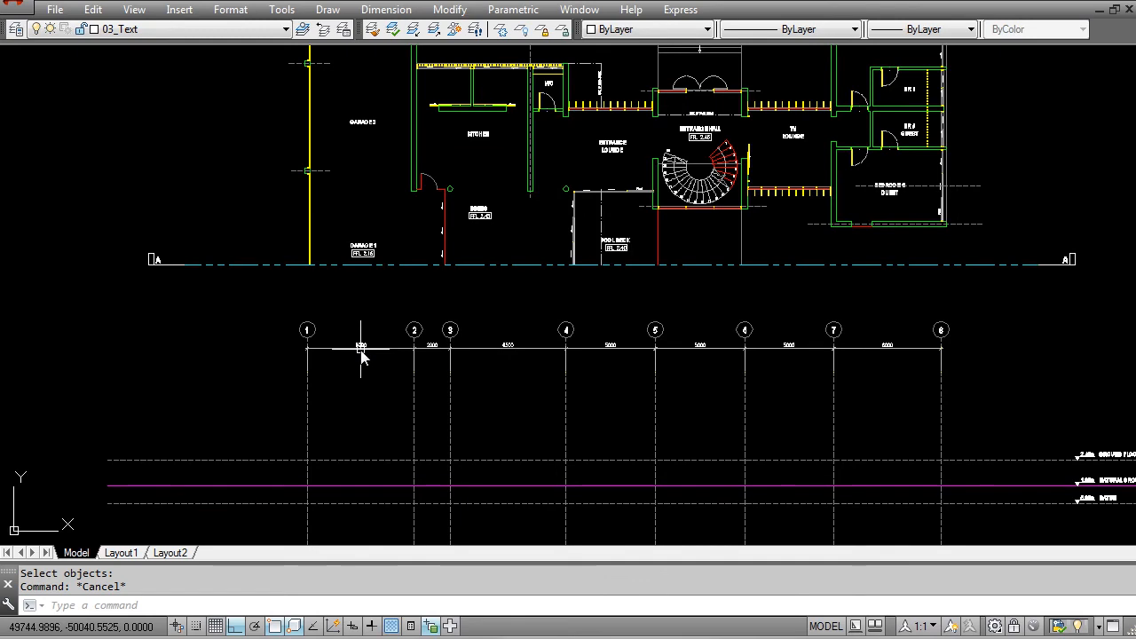
scroll(362, 355, "down", 2)
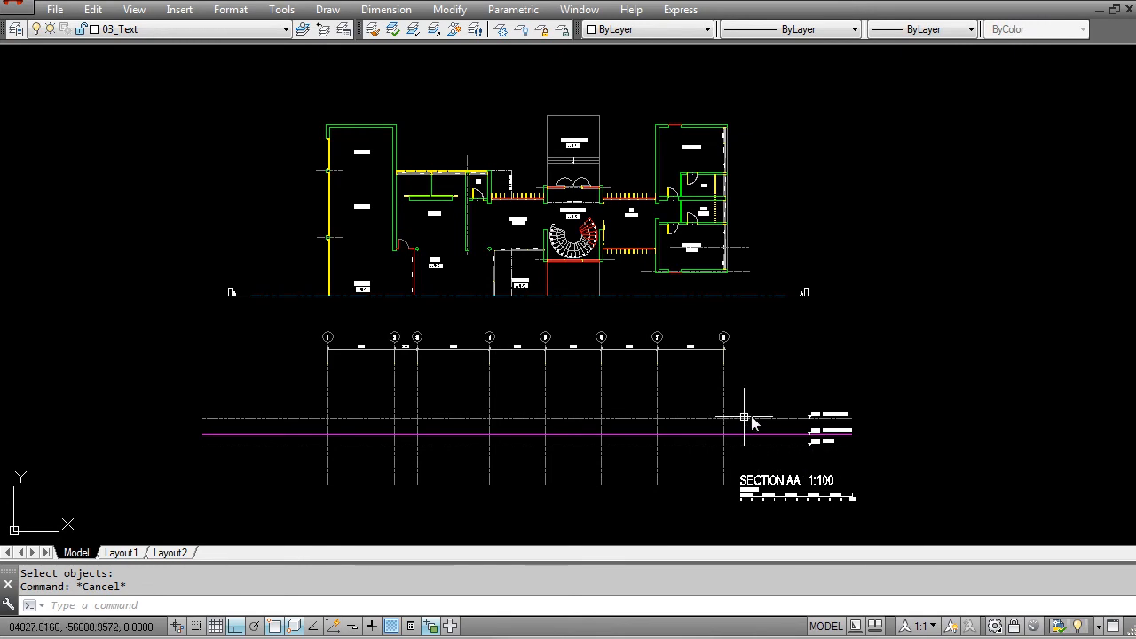
scroll(744, 426, "up", 6)
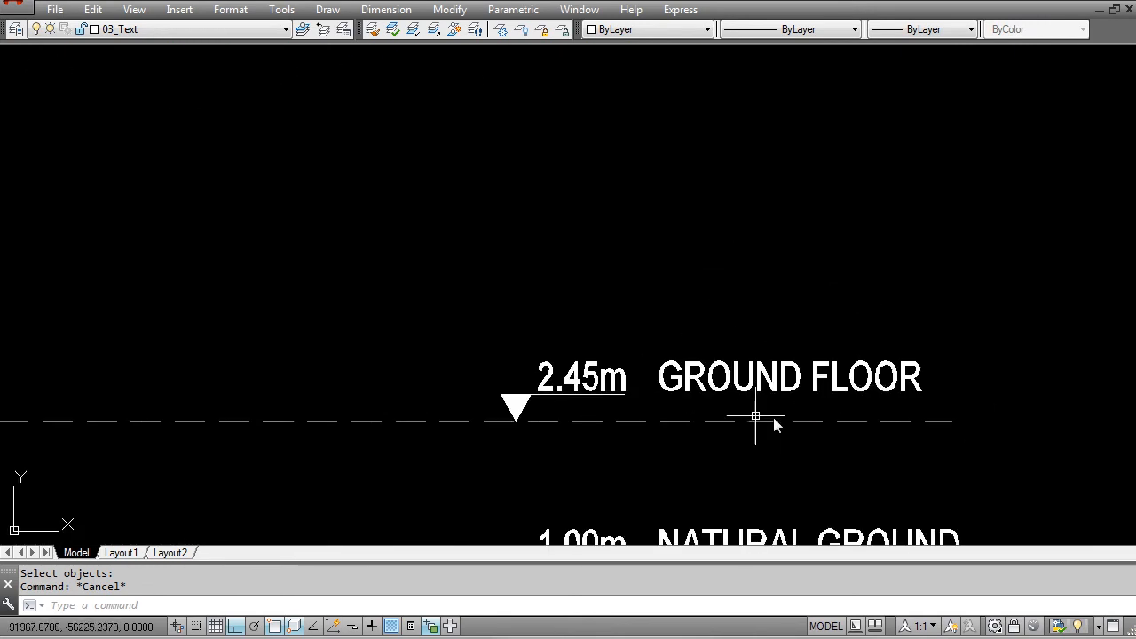
scroll(760, 355, "down", 6)
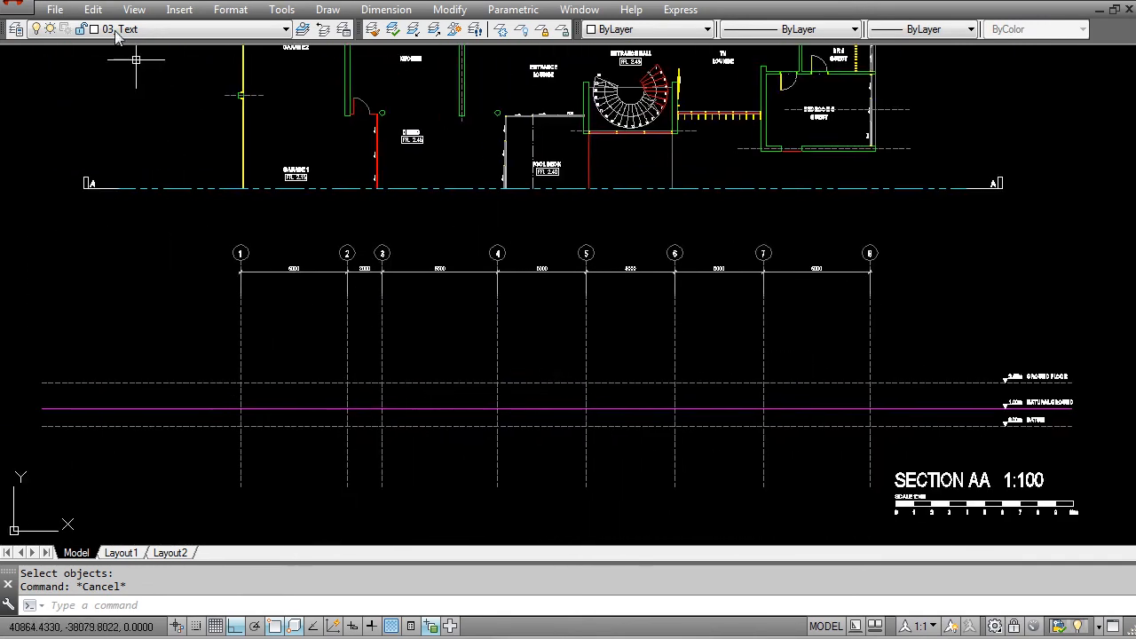
Step: Make 01_Slabs the current layer and draw a line along the ground floor level from just outside grid 1 to past grid 4
left_click(133, 29)
scroll(134, 116, "up", 1)
left_click(138, 128)
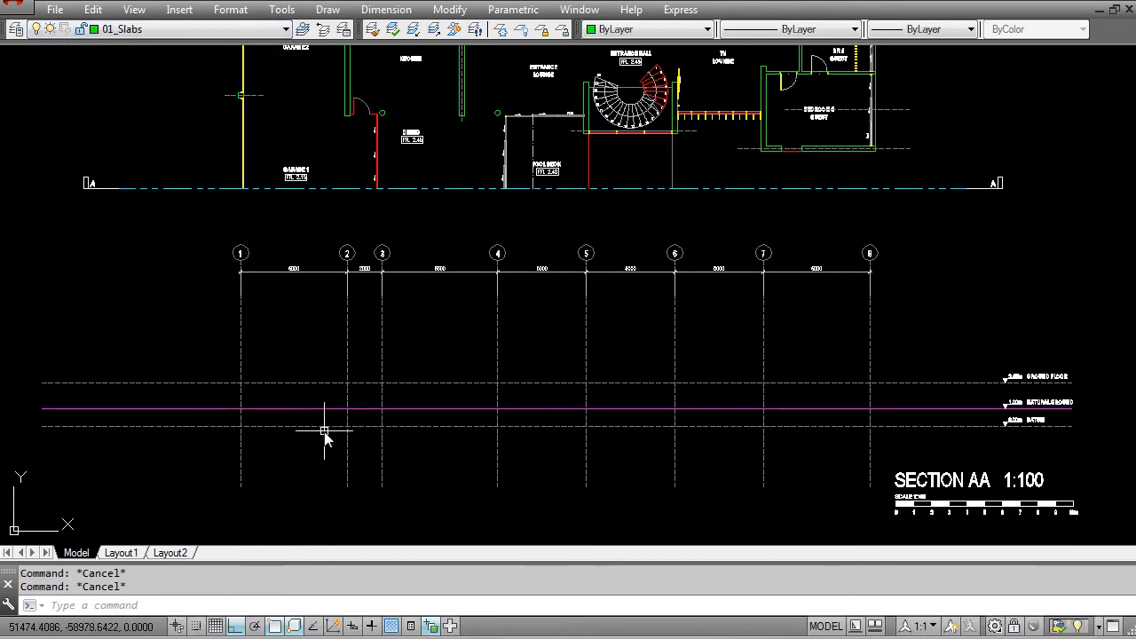
type("L")
key("Return")
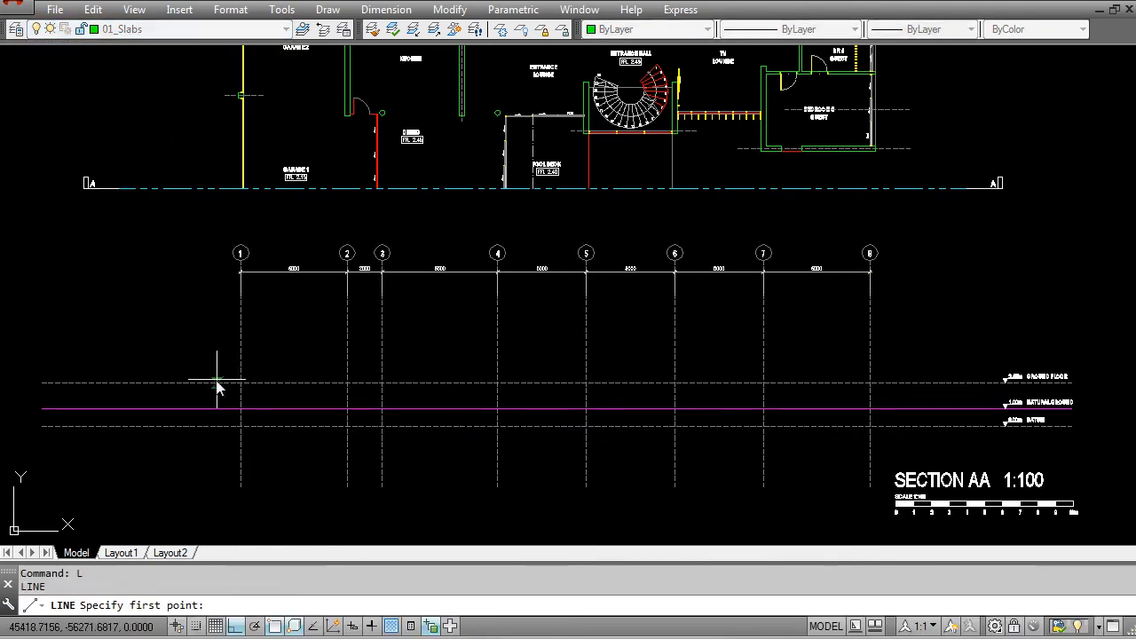
left_click(240, 384)
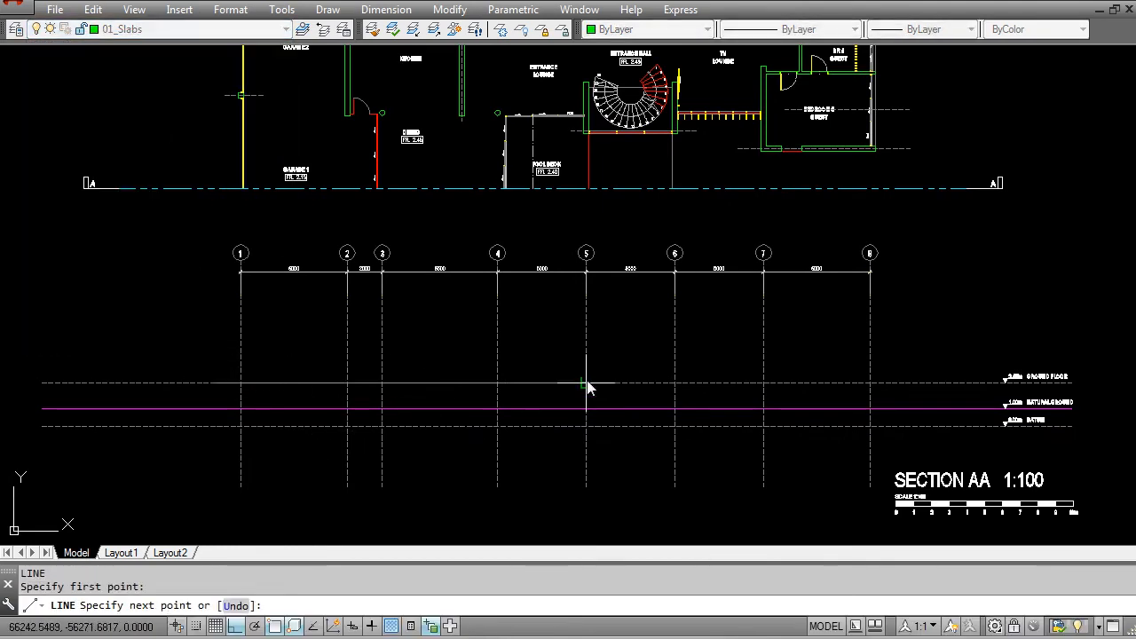
left_click(525, 384)
key("Escape")
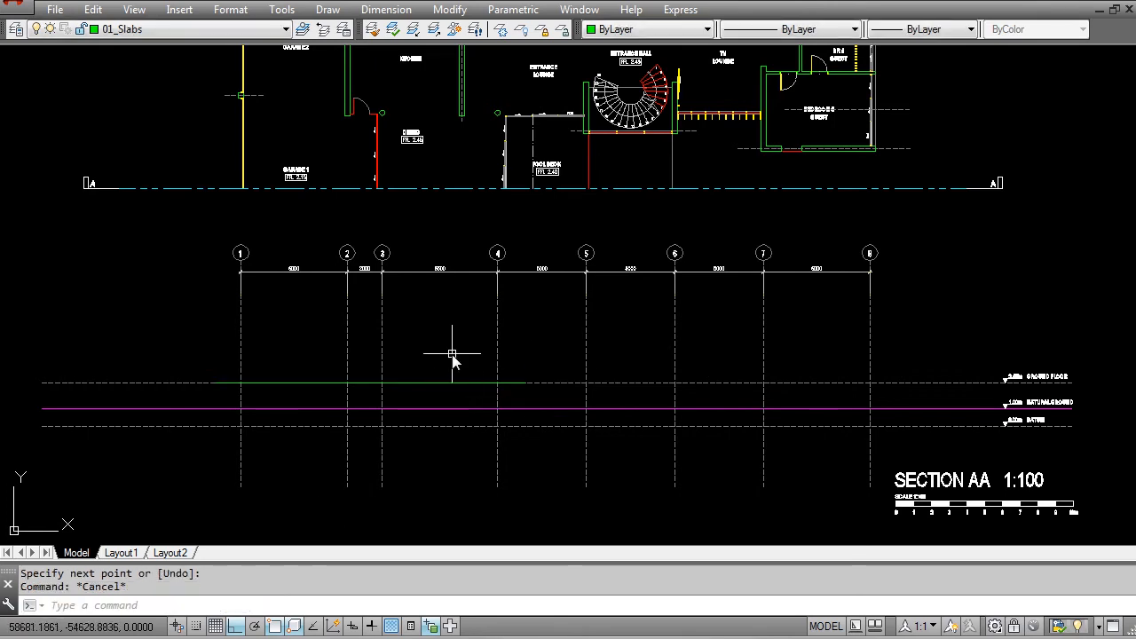
Step: Offset the ground floor slab line 200 downward to form the slab's underside
scroll(359, 404, "up", 4)
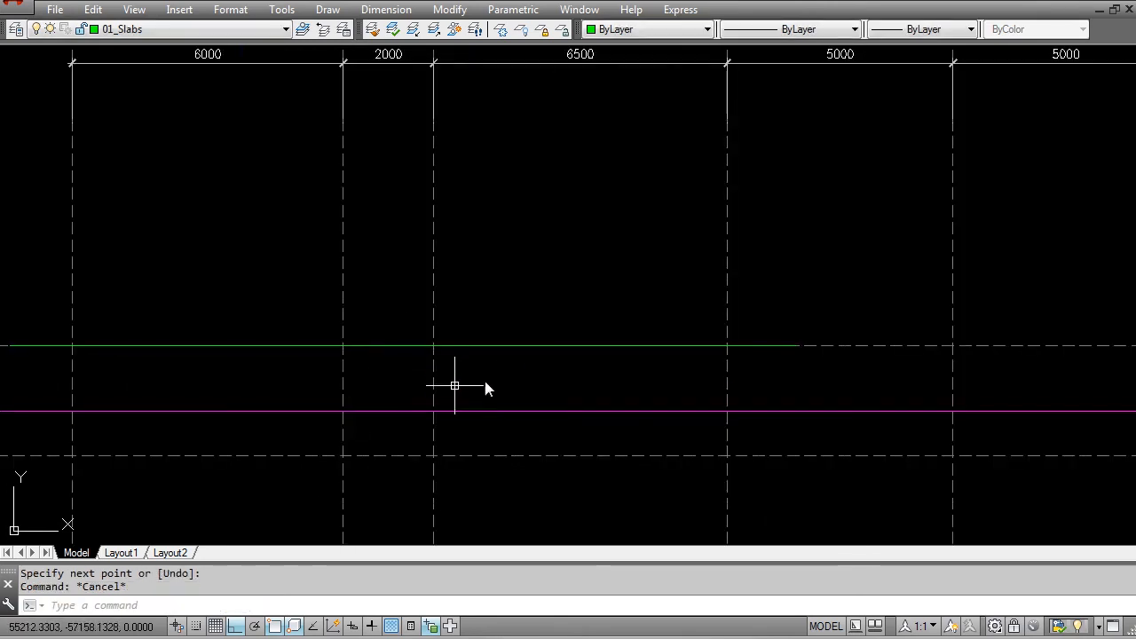
mouse_move(383, 346)
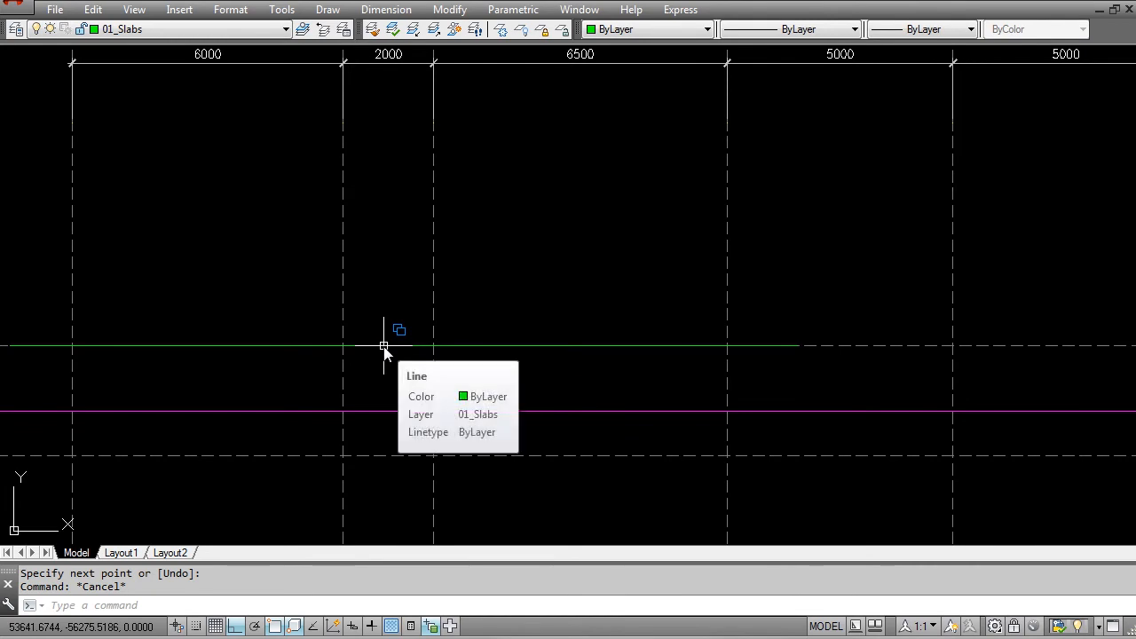
middle_click_drag(521, 315, 521, 332)
key("Escape")
type("o")
key("Return")
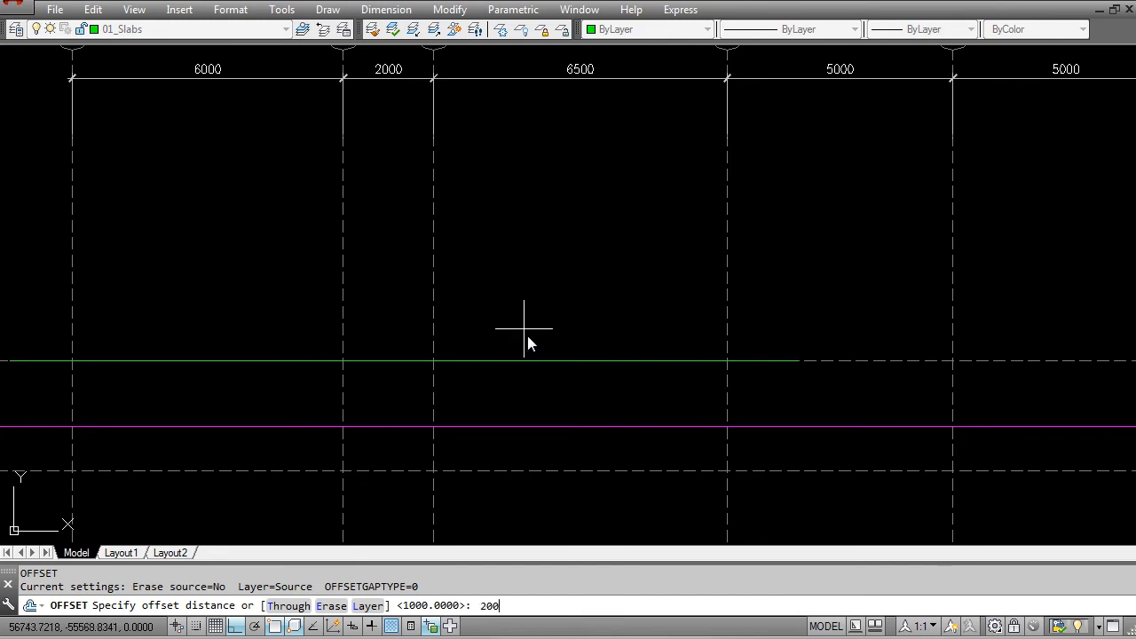
type("200")
key("Return")
left_click(525, 362)
left_click(505, 399)
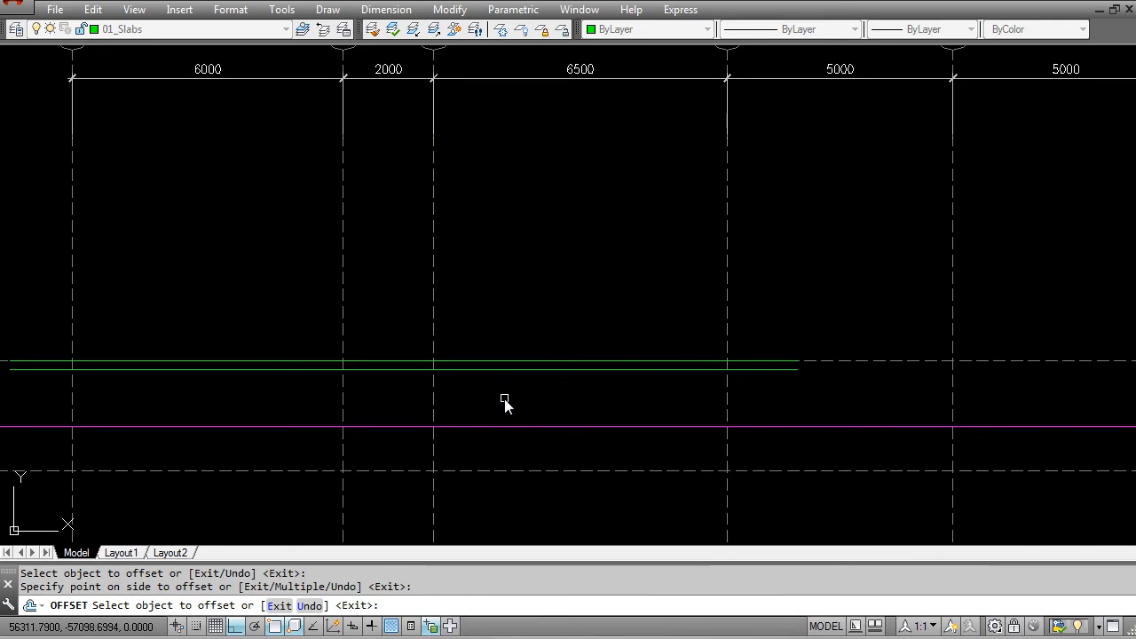
key("Escape")
key("Escape")
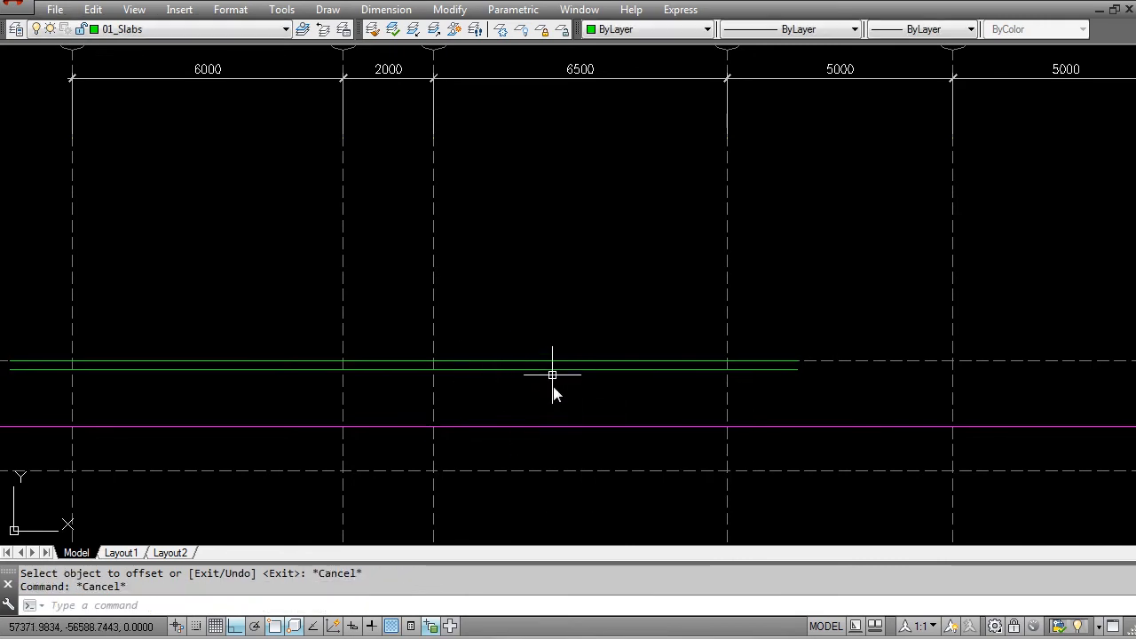
Step: Examine the slab lines against the plan above and the grid lines around the garage
scroll(533, 390, "down", 4)
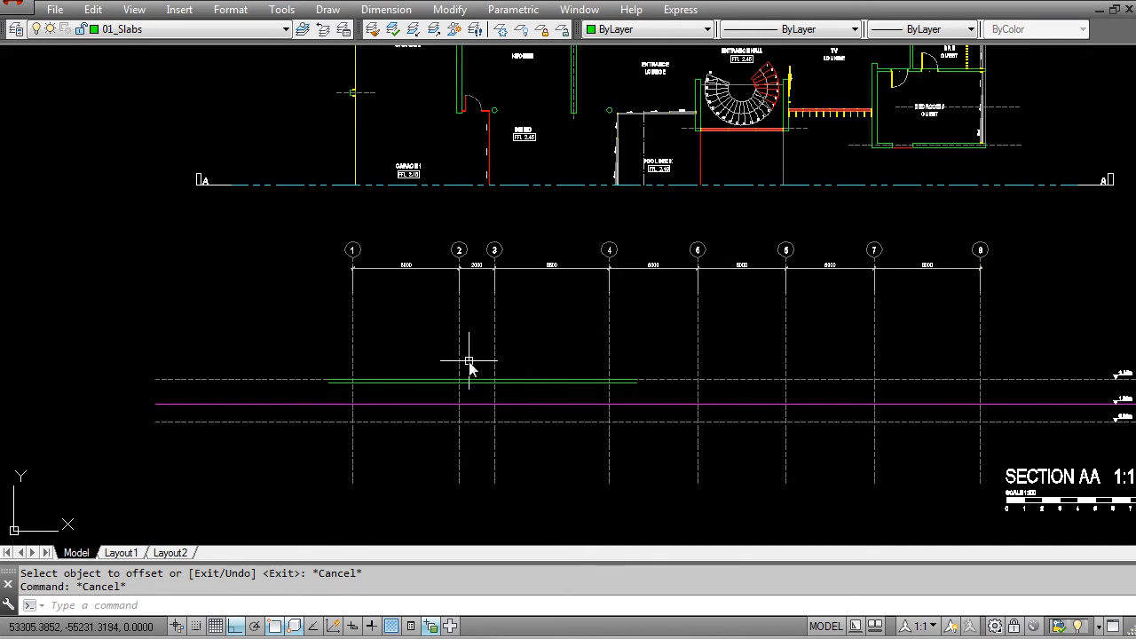
scroll(472, 366, "up", 2)
scroll(457, 393, "up", 2)
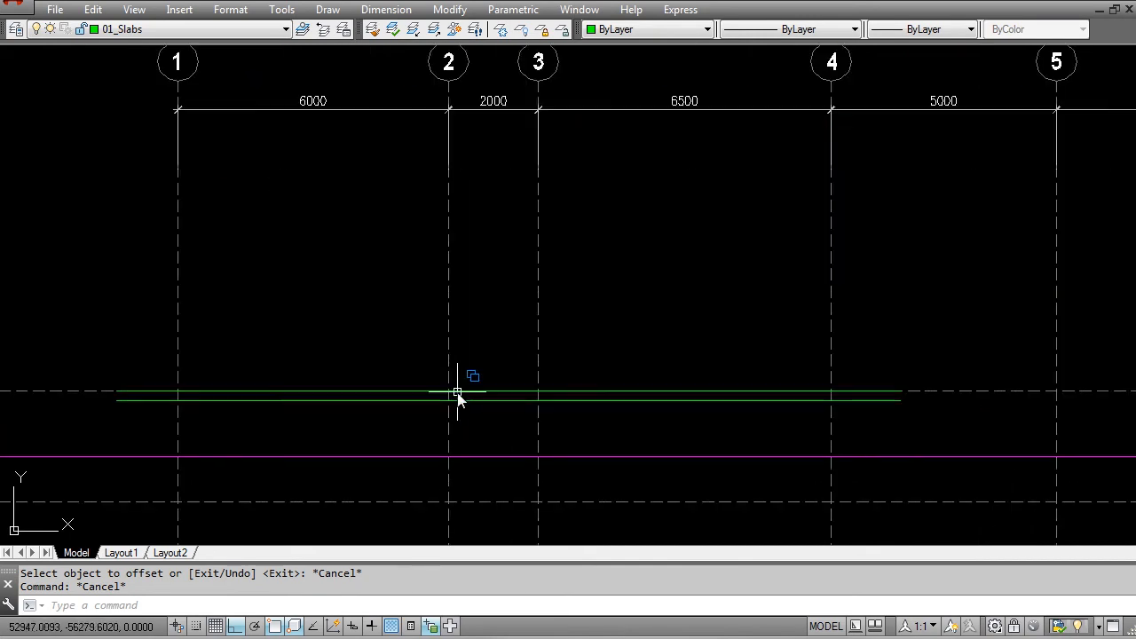
scroll(468, 395, "down", 2)
scroll(471, 397, "down", 2)
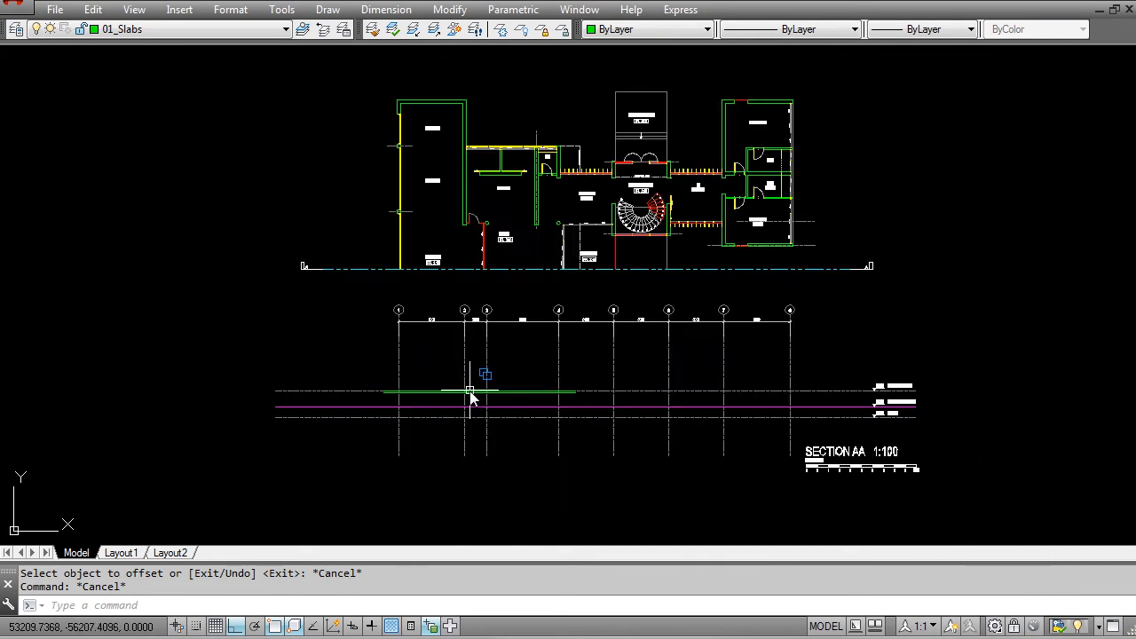
scroll(332, 353, "up", 2)
key("Escape")
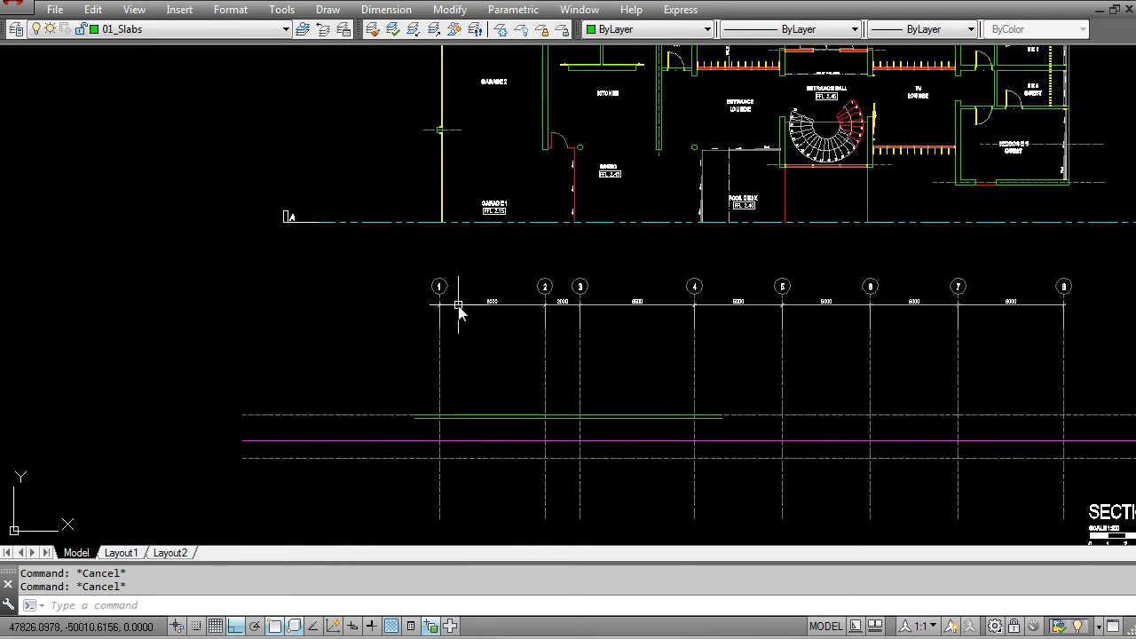
mouse_move(454, 291)
middle_mouse_down()
mouse_move(432, 303)
mouse_move(437, 320)
middle_mouse_up()
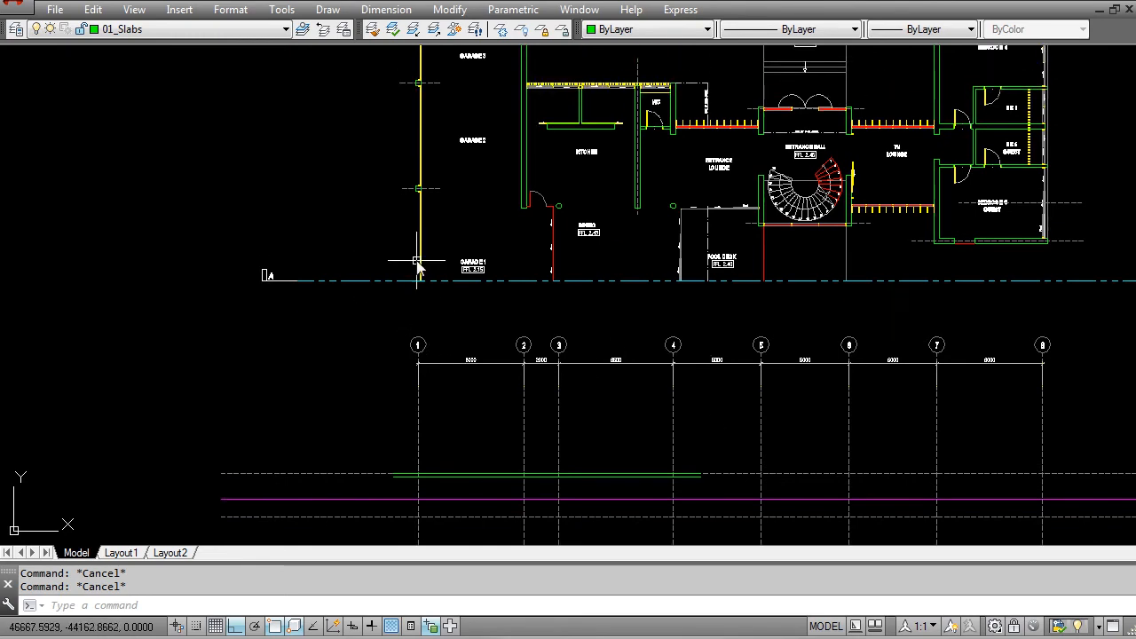
Step: Copy the yellow double line of the garage's outer edge near grid 1 straight down across the slab lines
scroll(424, 331, "up", 6)
type("CO")
key("Return")
scroll(423, 314, "up", 7)
left_click(428, 319)
scroll(453, 329, "down", 5)
key("Return")
left_click(498, 274)
scroll(501, 358, "down", 6)
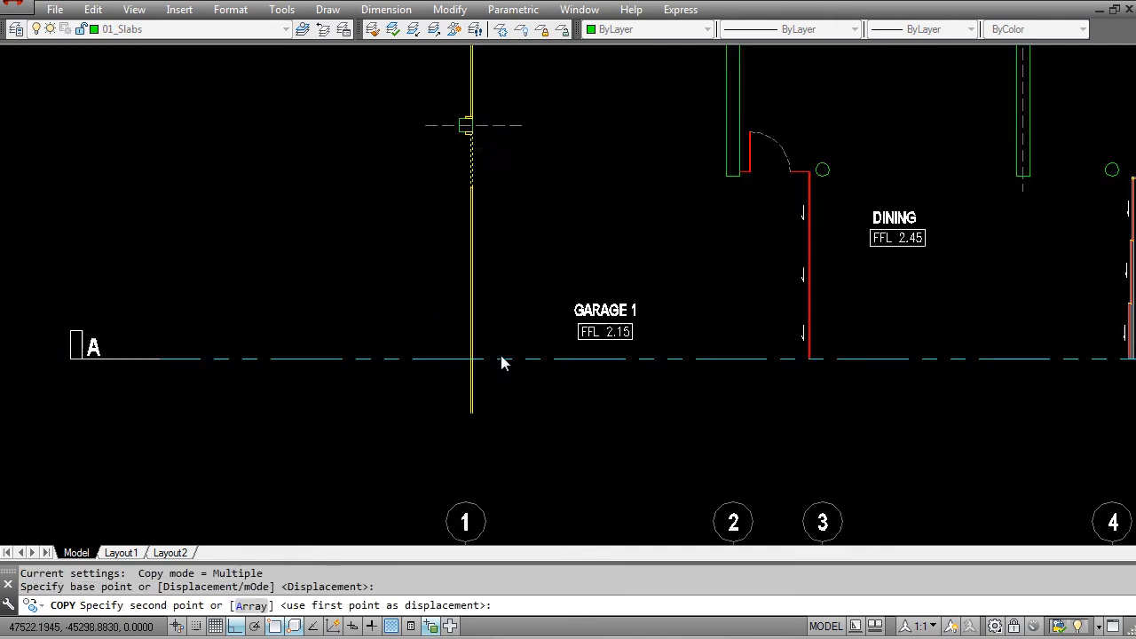
middle_click_drag(495, 436, 491, 188)
scroll(526, 301, "up", 6)
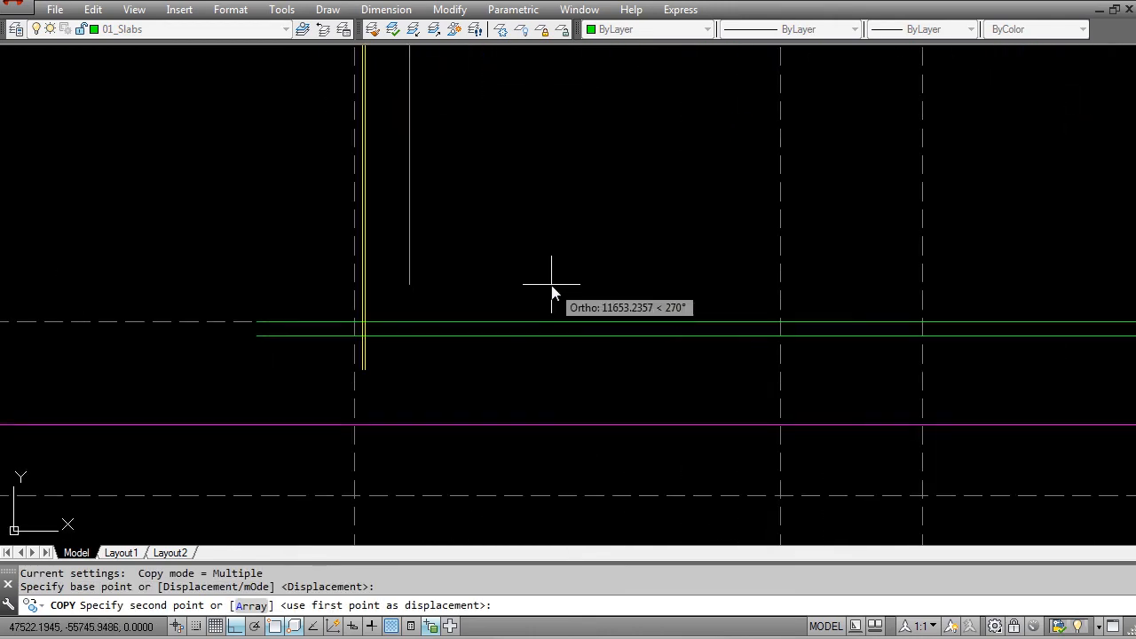
key("Escape")
scroll(486, 402, "down", 2)
scroll(455, 410, "down", 2)
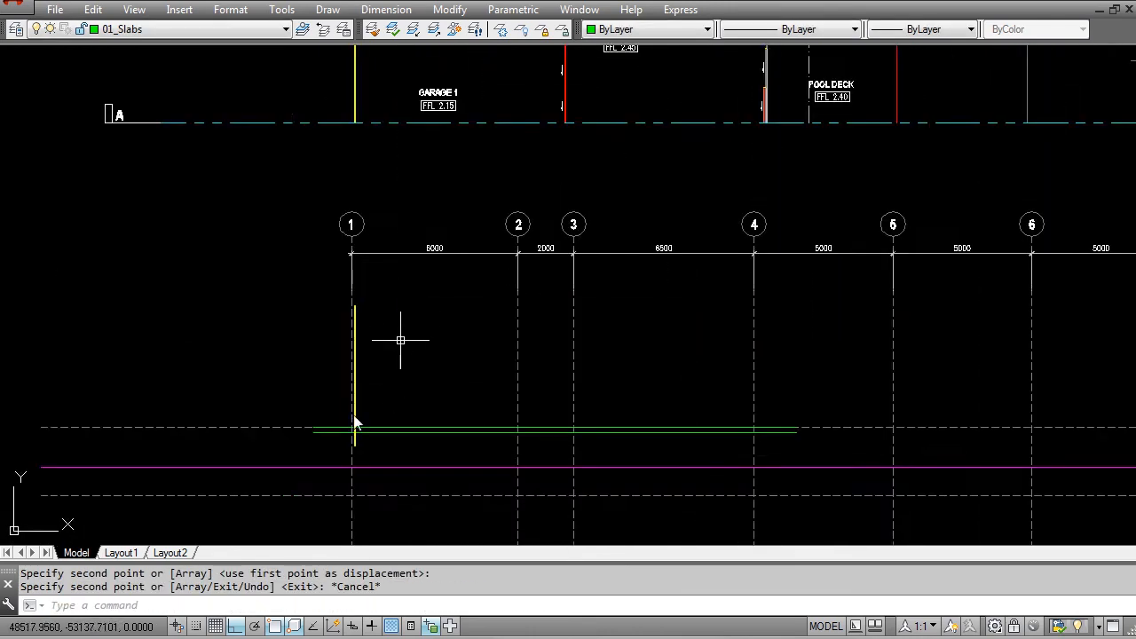
middle_click_drag(443, 335, 395, 429)
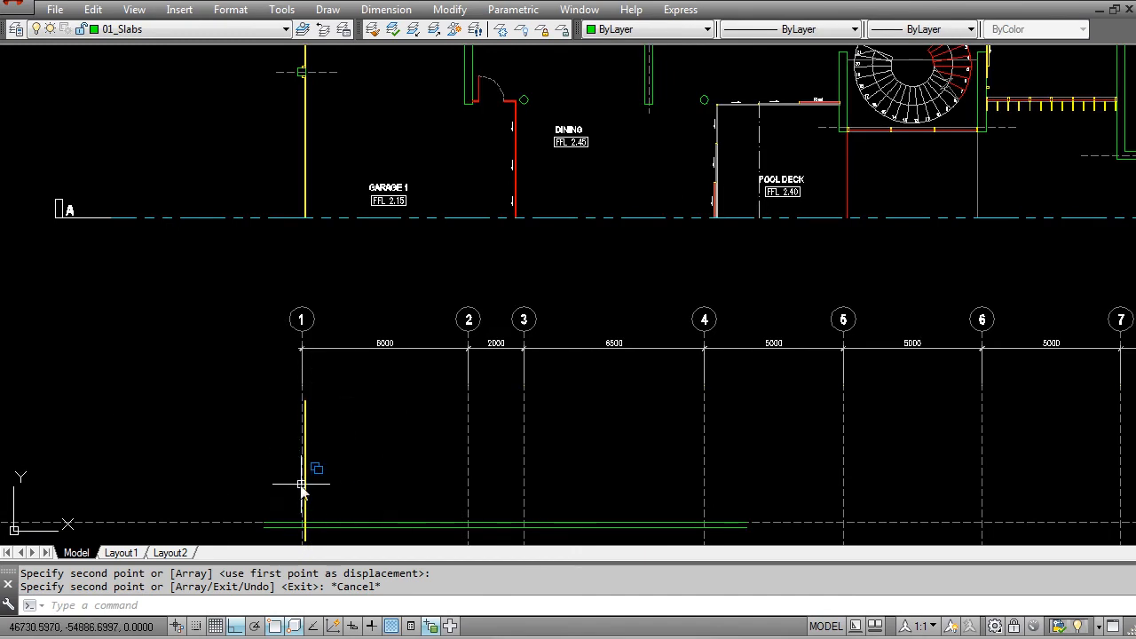
scroll(329, 456, "up", 8)
key("Escape")
key("Escape")
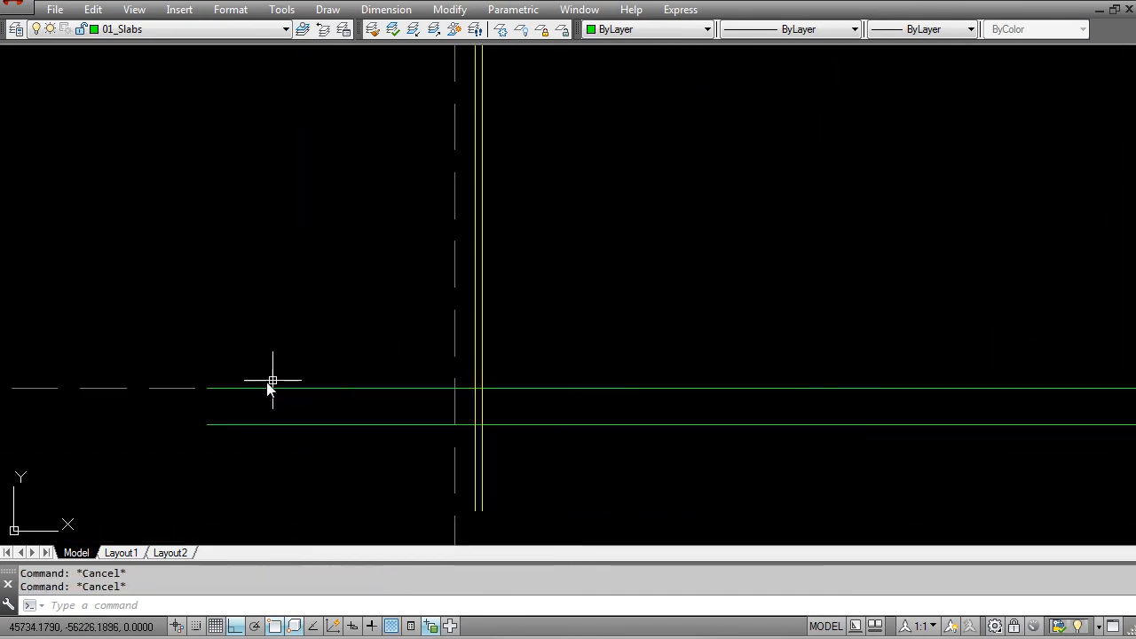
scroll(329, 381, "up", 2)
type("s")
key("Return")
left_click(210, 487)
left_click(150, 342)
key("Return")
left_click(174, 393)
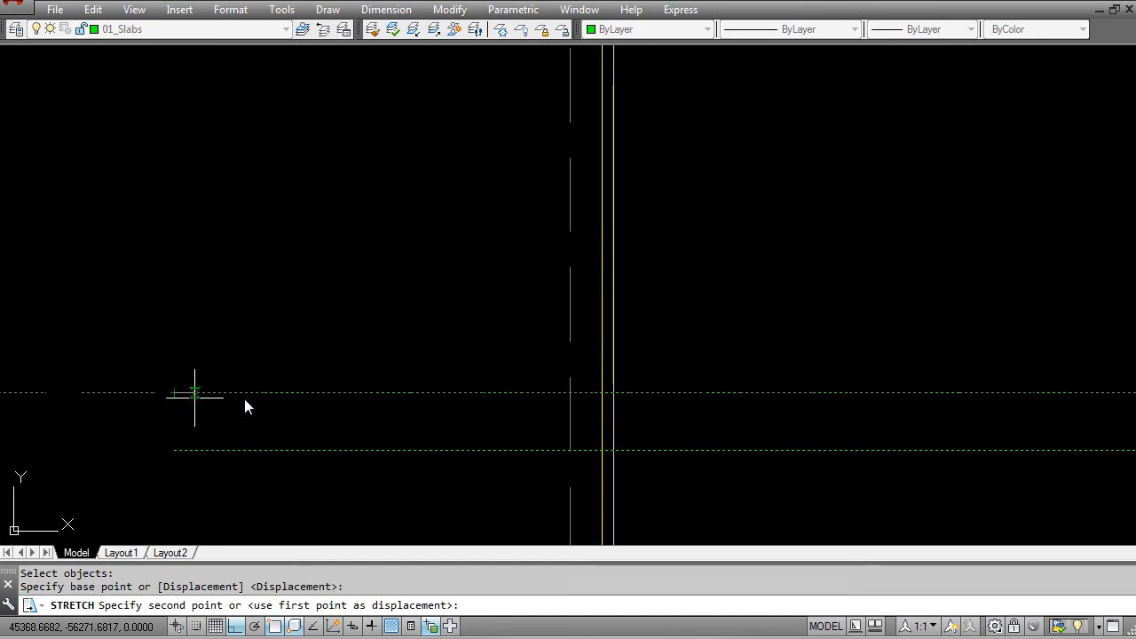
scroll(583, 387, "down", 8)
key("Escape")
Step: Draw a vertical line from the outer corner of the garage column in the plan down past the slab lines
middle_click_drag(570, 137, 464, 389)
key("Escape")
key("Escape")
type("l")
key("Return")
scroll(471, 196, "up", 5)
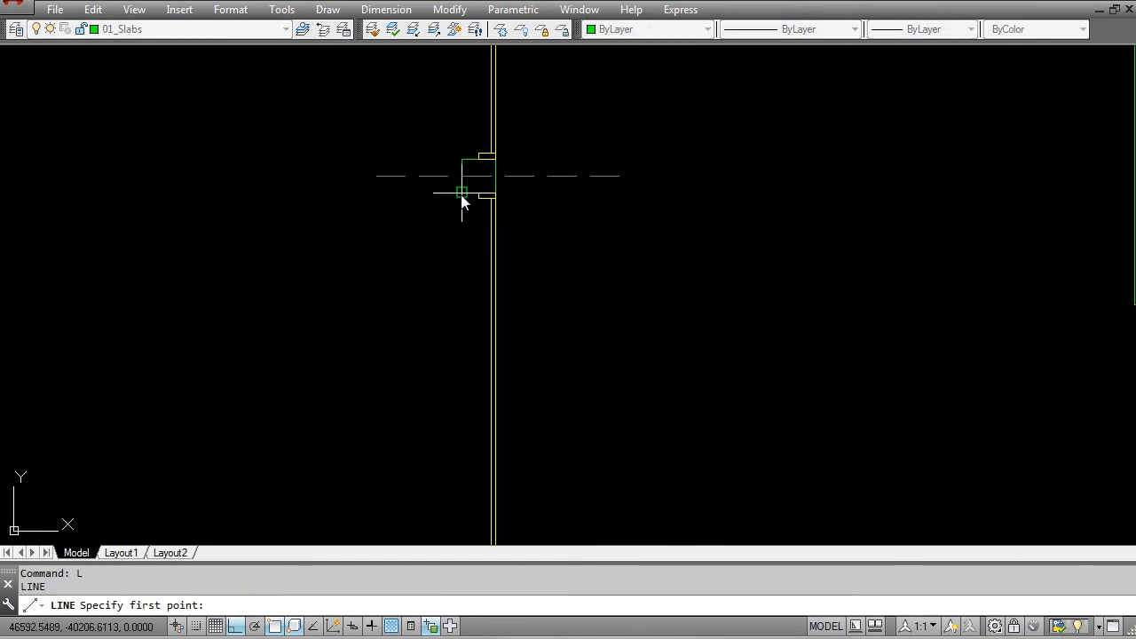
left_click(461, 201)
scroll(451, 324, "down", 6)
middle_click_drag(444, 446, 444, 278)
scroll(449, 418, "up", 8)
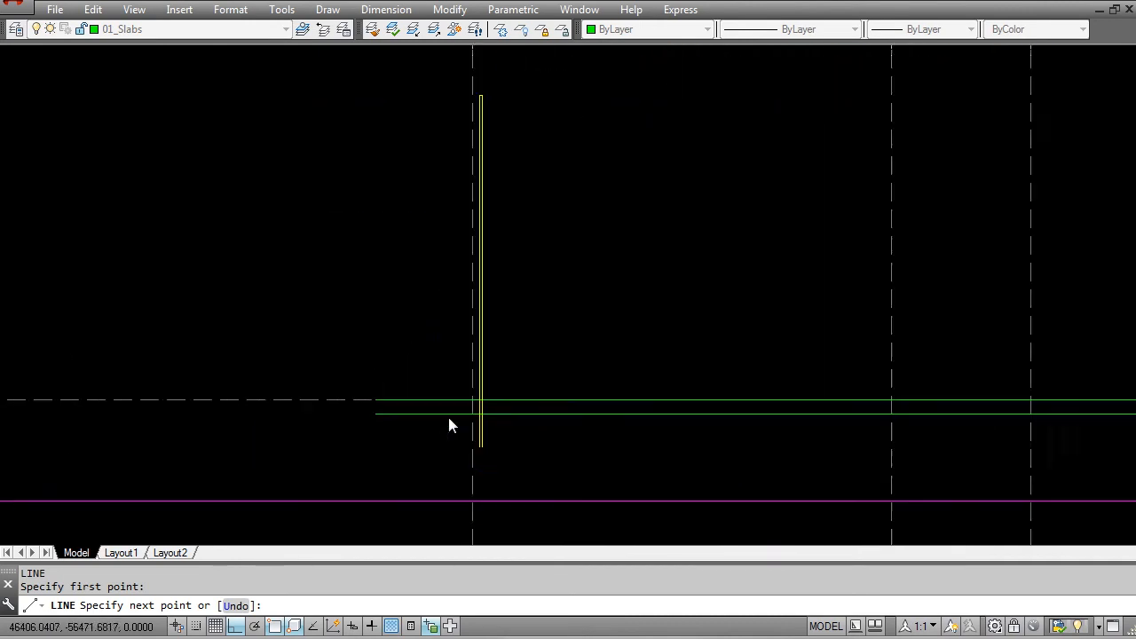
key("Escape")
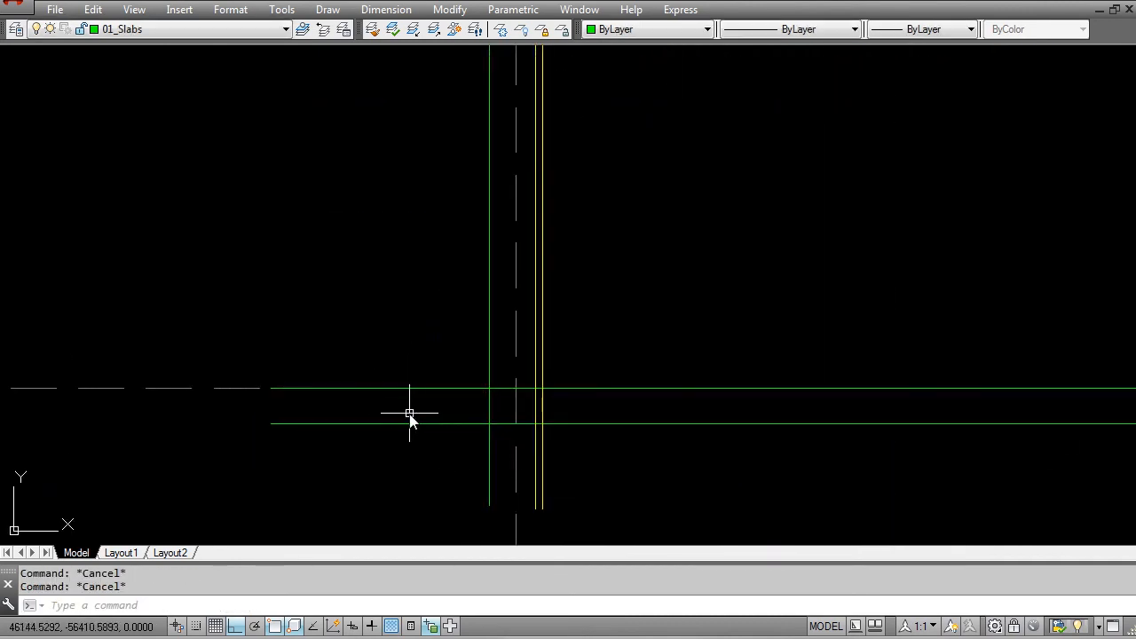
Step: Trim both slab lines outside grid 1, using the vertical column line as the cutting edge
type("tr")
key("Return")
left_click(490, 357)
left_click(470, 380)
key("Return")
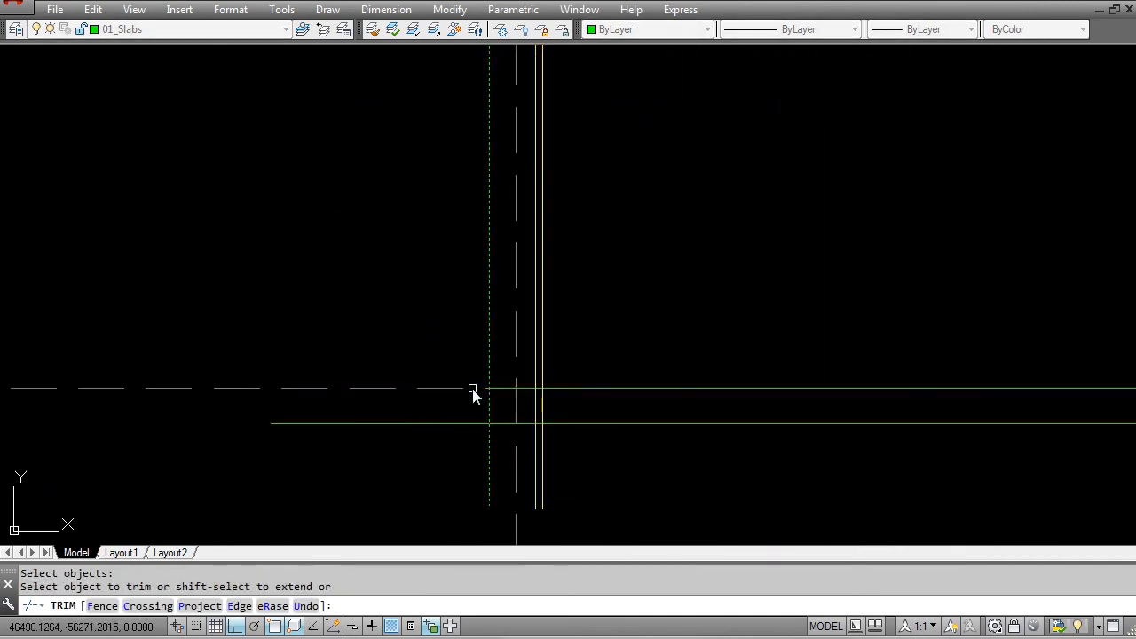
left_click(472, 389)
left_click(465, 435)
key("Escape")
Step: Shorten the vertical column line so its lower end meets the top of the slab
left_click(490, 405)
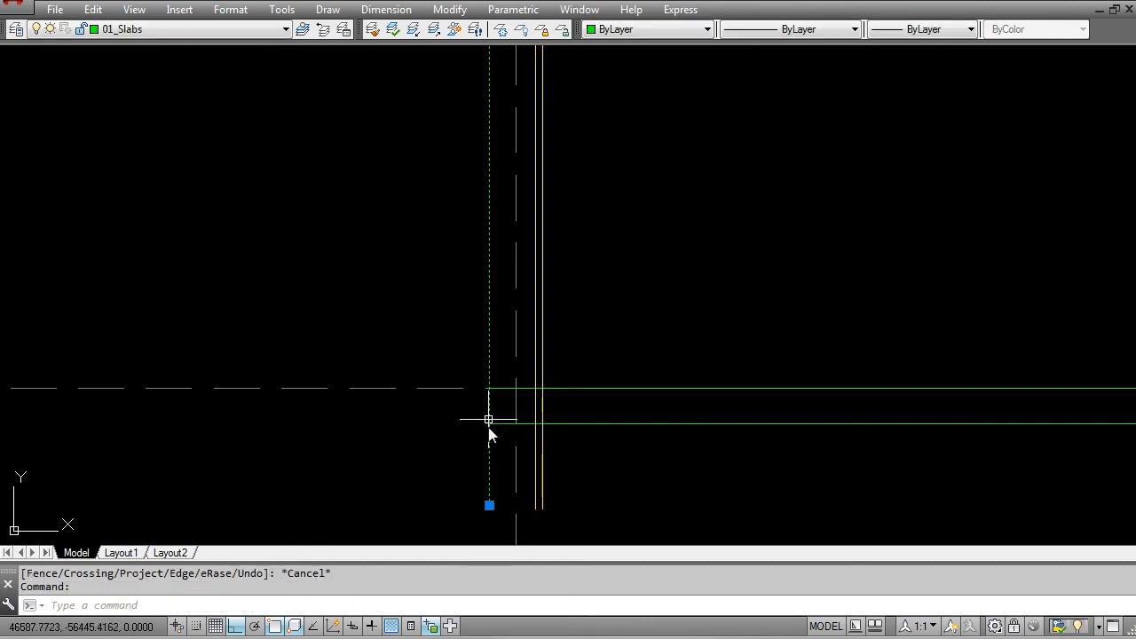
left_click(489, 506)
left_click(489, 388)
key("Escape")
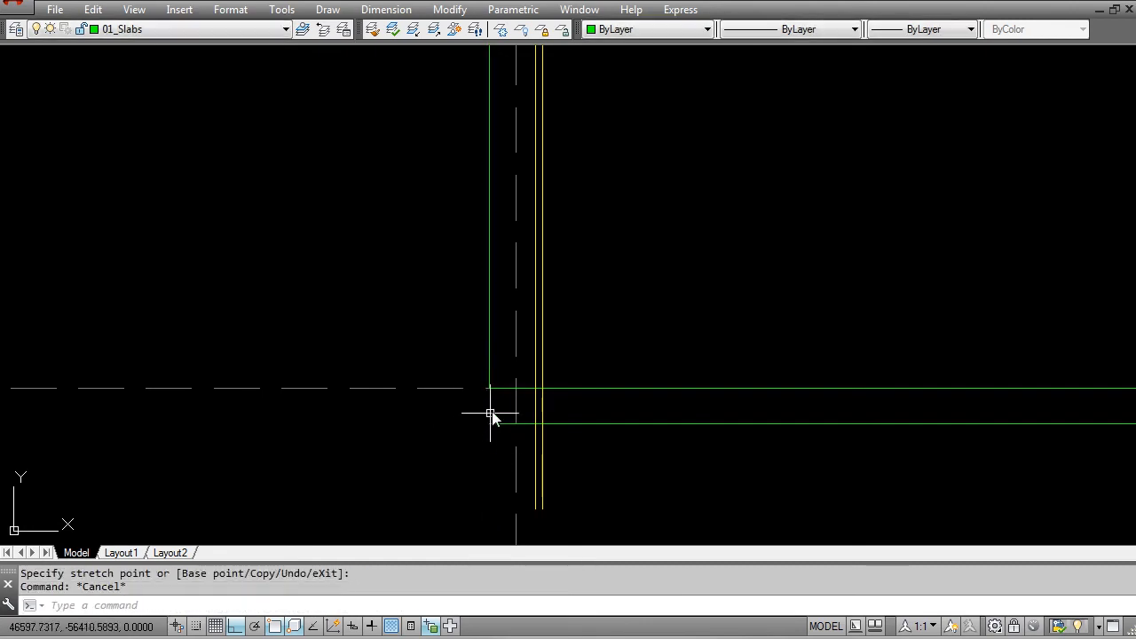
key("Escape")
Step: Set the colour of the vertical column line above the slab to Color 8
scroll(491, 408, "up", 4)
left_click(482, 324)
left_click(619, 31)
scroll(615, 182, "down", 3)
left_click(621, 147)
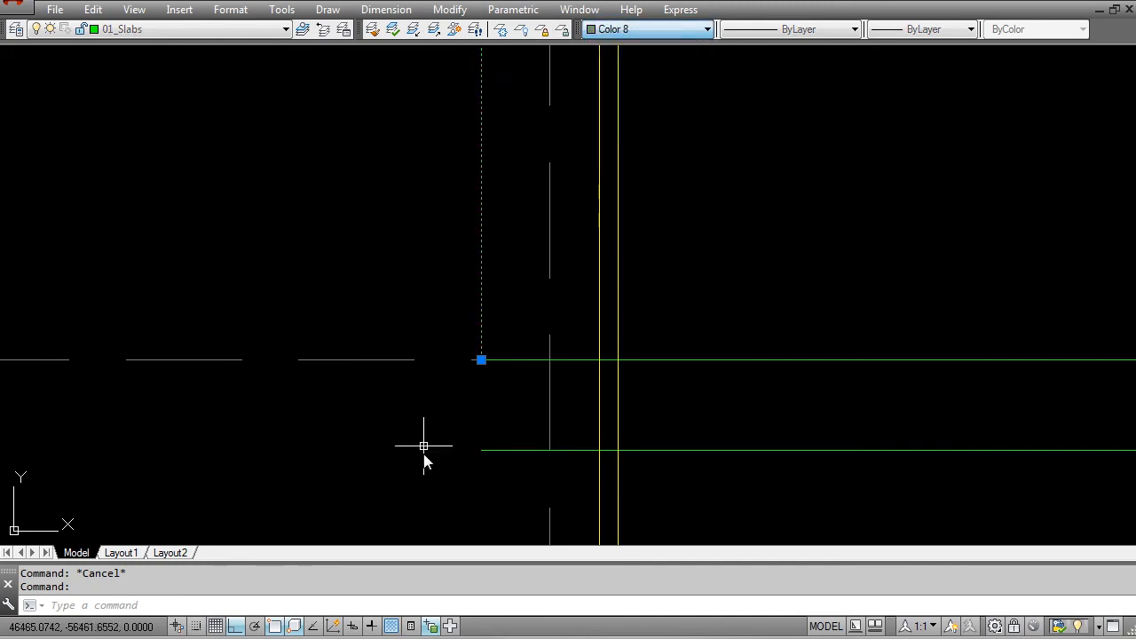
key("Escape")
Step: Close the slab's end near grid 1 with a vertical line joining its top and underside
type("l")
key("Return")
left_click(482, 361)
left_click(484, 450)
key("Escape")
scroll(496, 442, "down", 3)
key("Escape")
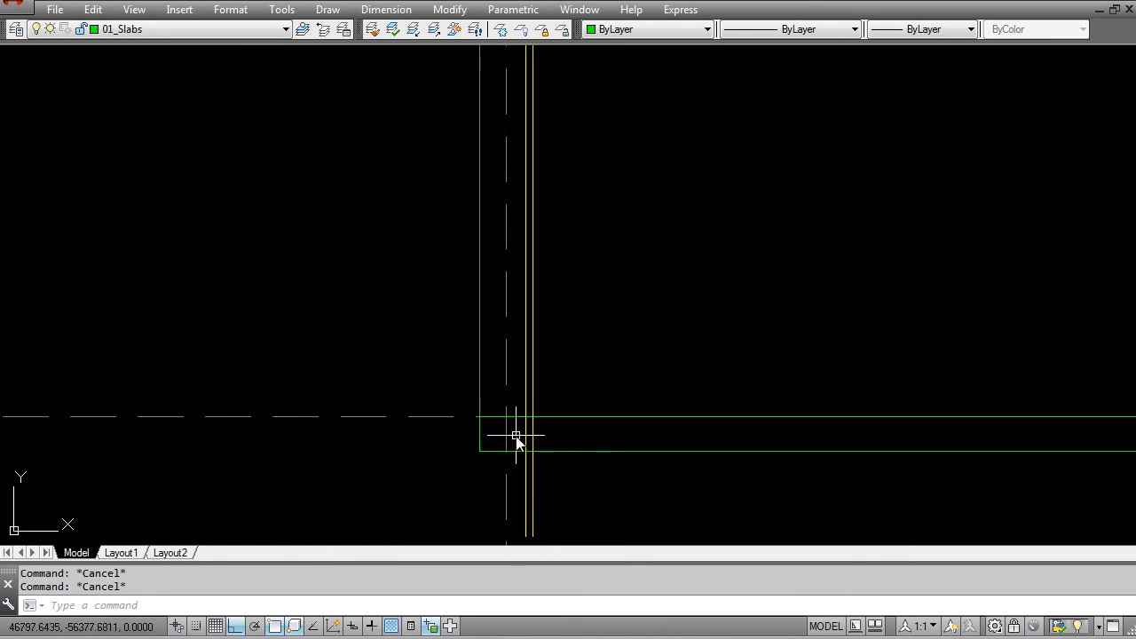
Step: Trim the two yellow wall lines below the top of the slab near grid 1, using the slab's top line as cutting edge
type("tr")
key("Return")
left_click(545, 418)
key("Return")
key("Return")
key("Escape")
Step: Examine the plan's dining and pool deck area along the section line near grid 4 to locate the dining slab's outer edge
scroll(530, 435, "down", 3)
middle_click_drag(687, 393, 402, 391)
scroll(402, 390, "down", 2)
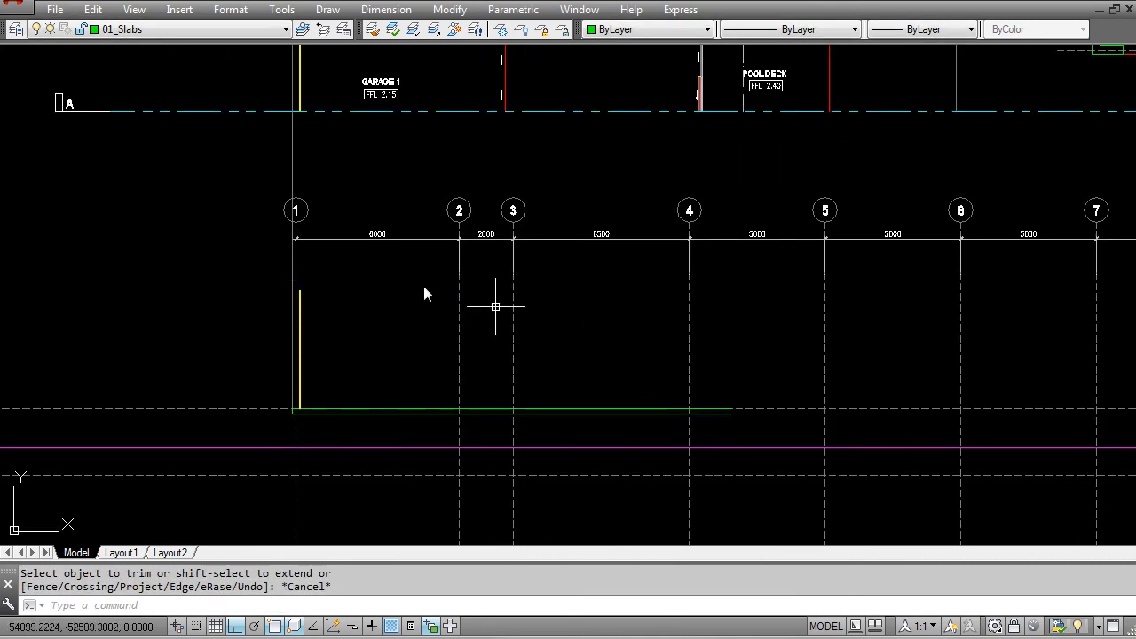
scroll(416, 417, "down", 2)
middle_click_drag(735, 364, 673, 398)
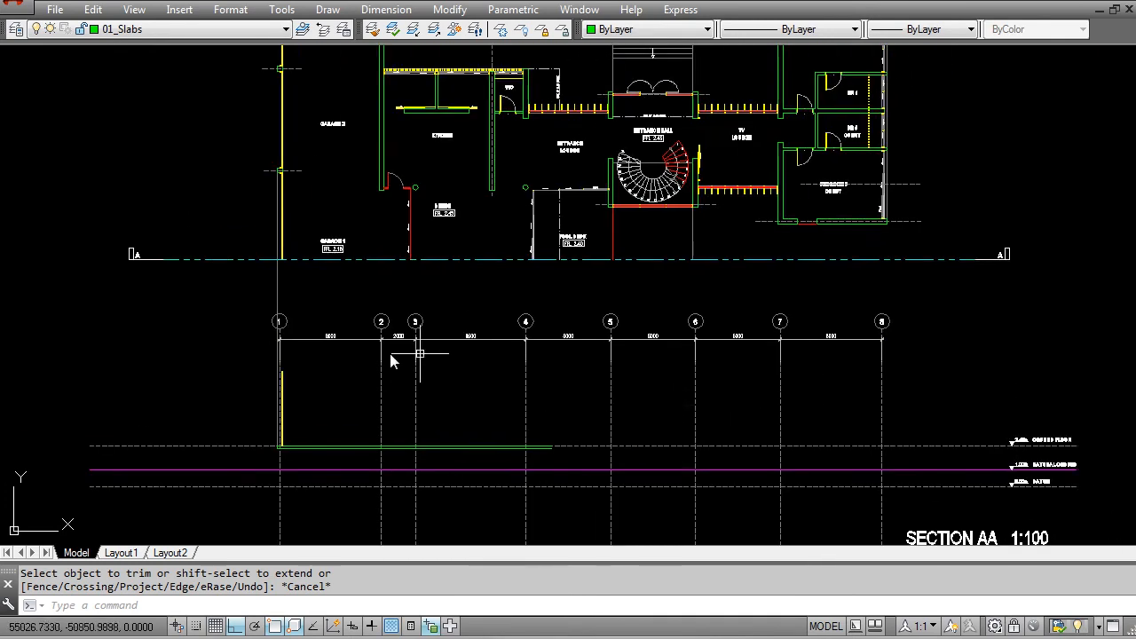
middle_click_drag(501, 472, 484, 464)
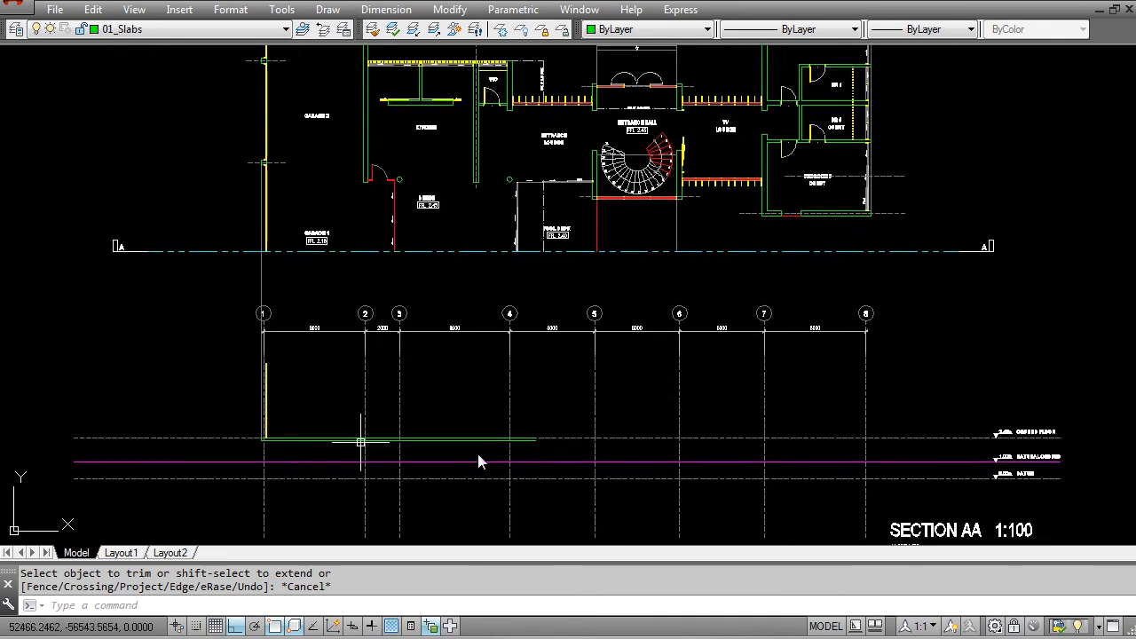
key("Escape")
key("Escape")
scroll(528, 436, "up", 2)
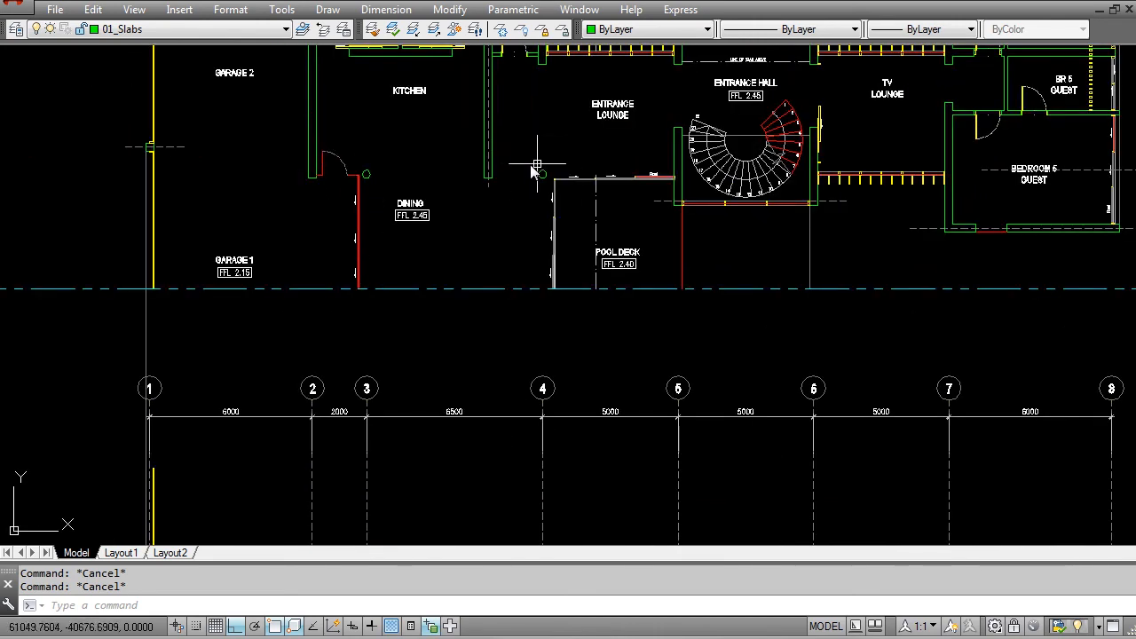
scroll(552, 289, "up", 4)
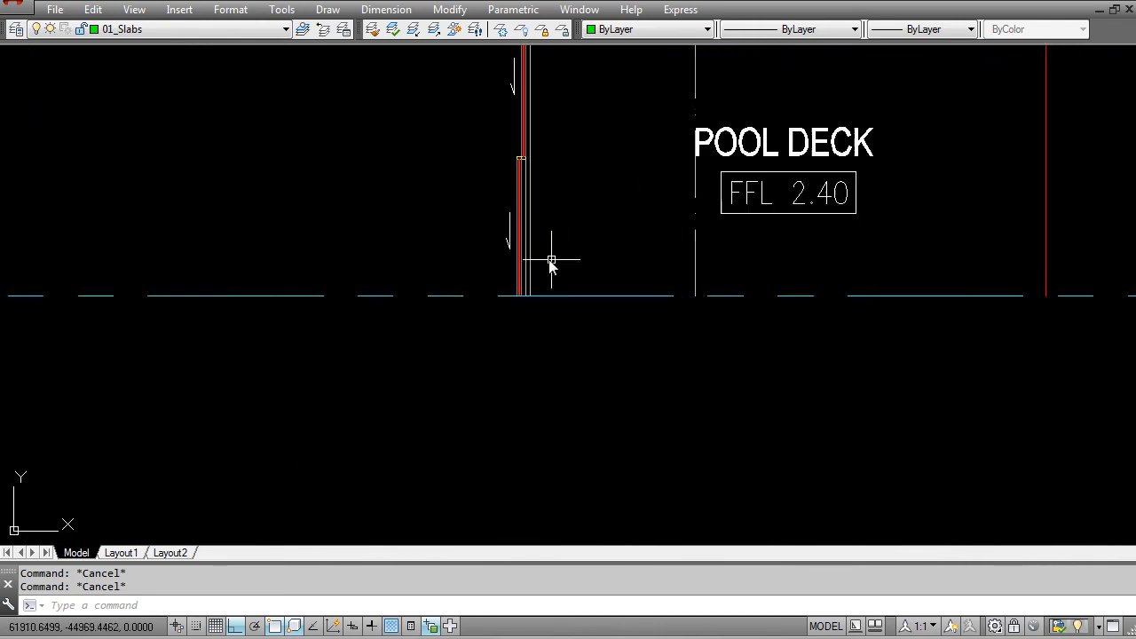
scroll(534, 353, "down", 4)
scroll(541, 322, "up", 3)
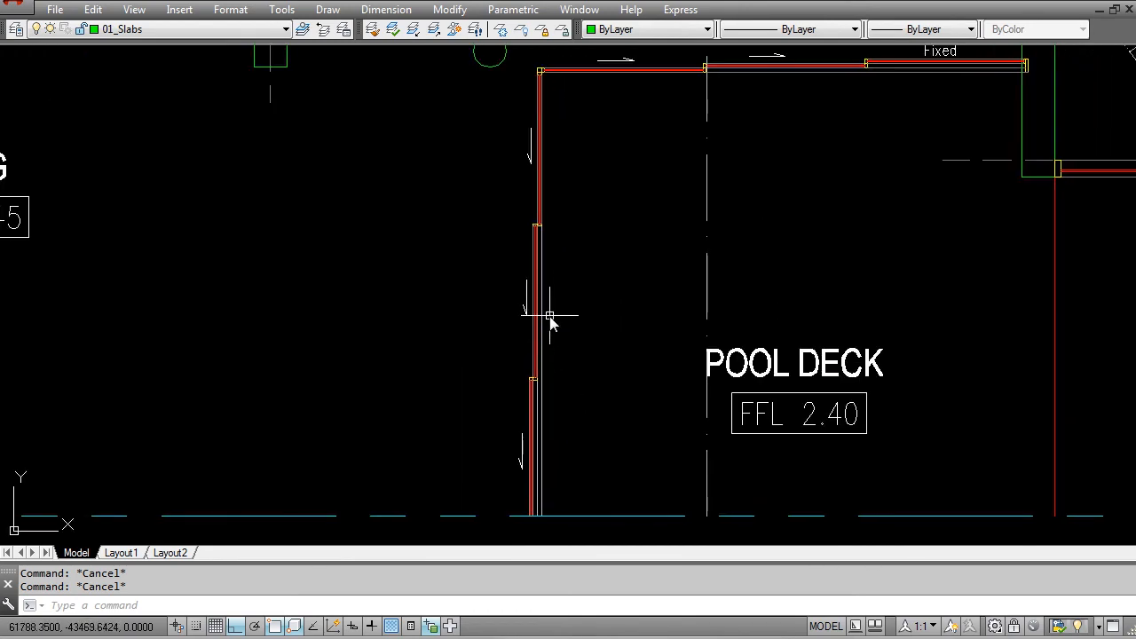
key("Return")
scroll(576, 388, "down", 2)
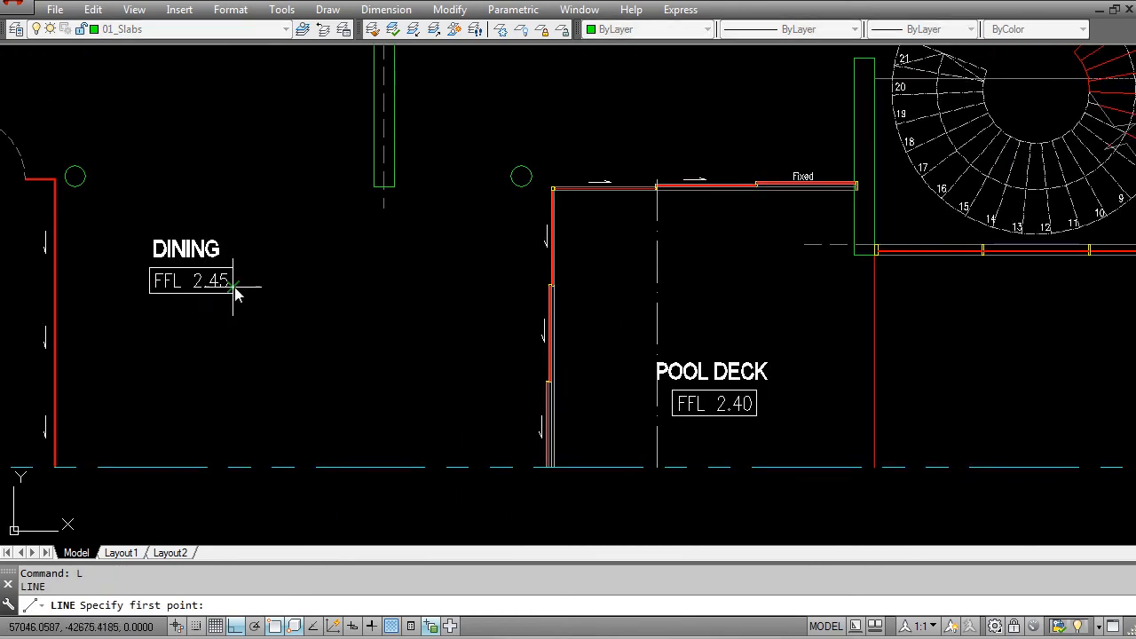
scroll(577, 447, "up", 4)
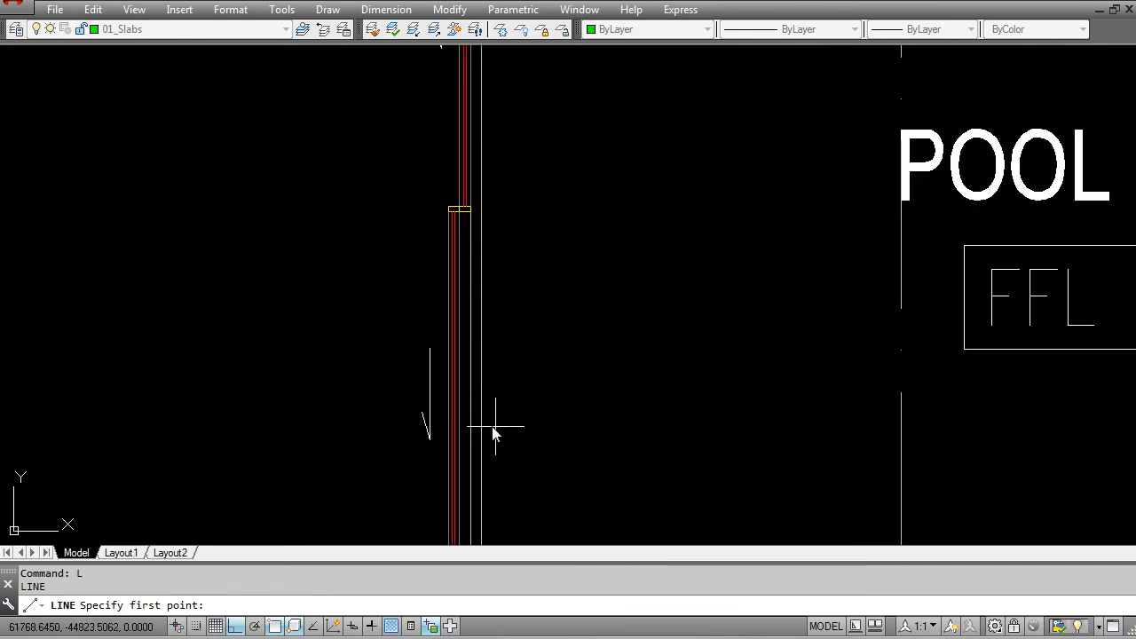
scroll(511, 407, "down", 2)
left_click(491, 387)
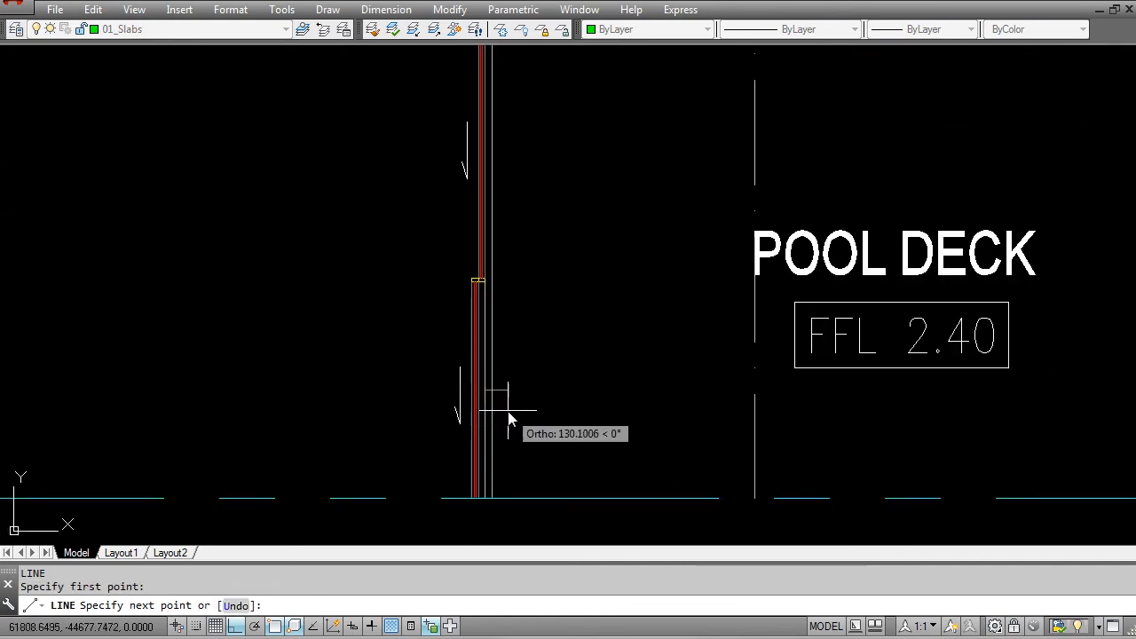
scroll(501, 404, "up", 2)
key("Escape")
Step: Draw a vertical projection line from the outer edge of the pool deck's sliding doors near grid 4 down past the slab in the section
key("space")
left_click(481, 391)
scroll(508, 445, "down", 5)
middle_click_drag(512, 528, 526, 232)
middle_click_drag(533, 426, 550, 180)
middle_click_drag(550, 357, 547, 183)
scroll(535, 232, "up", 4)
left_click(538, 330)
key("Escape")
middle_click_drag(551, 237, 538, 360)
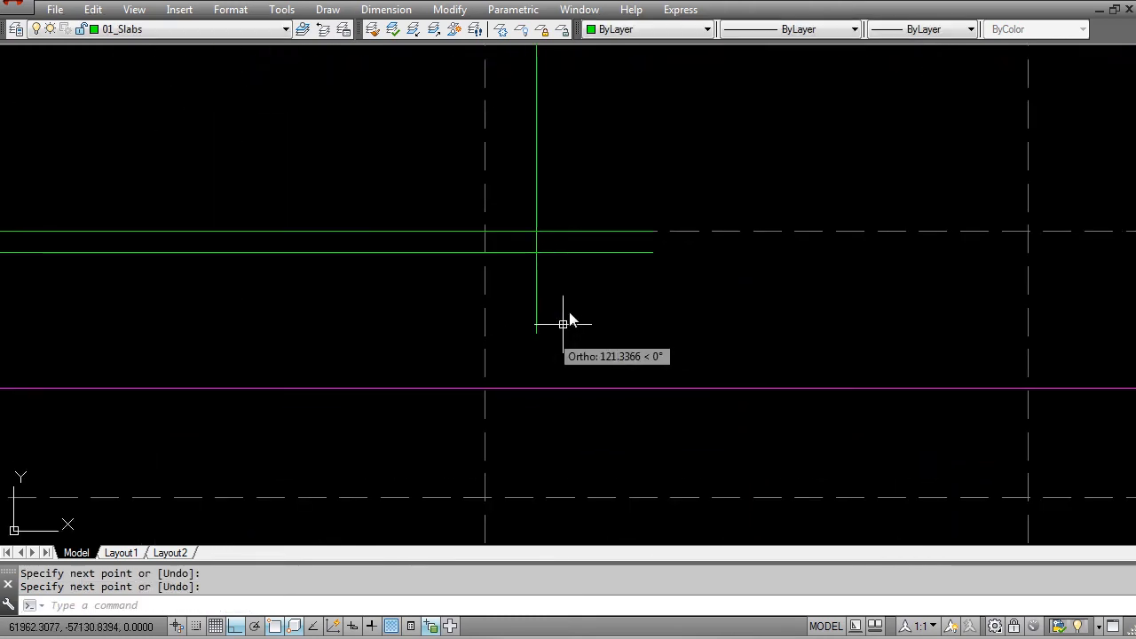
Step: Trim both slab lines beyond the vertical projection line near grid 4, using that line as the cutting edge
scroll(540, 364, "up", 3)
key("Escape")
type("TR")
key("space")
left_click(531, 302)
left_click(486, 309)
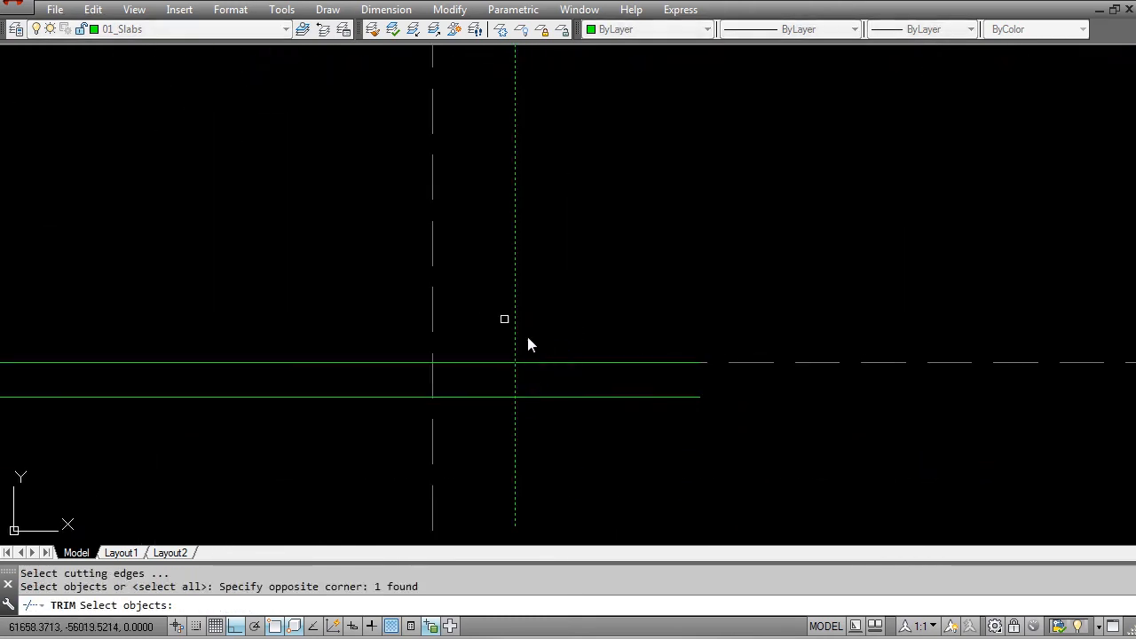
key("space")
left_click(544, 362)
left_click(595, 426)
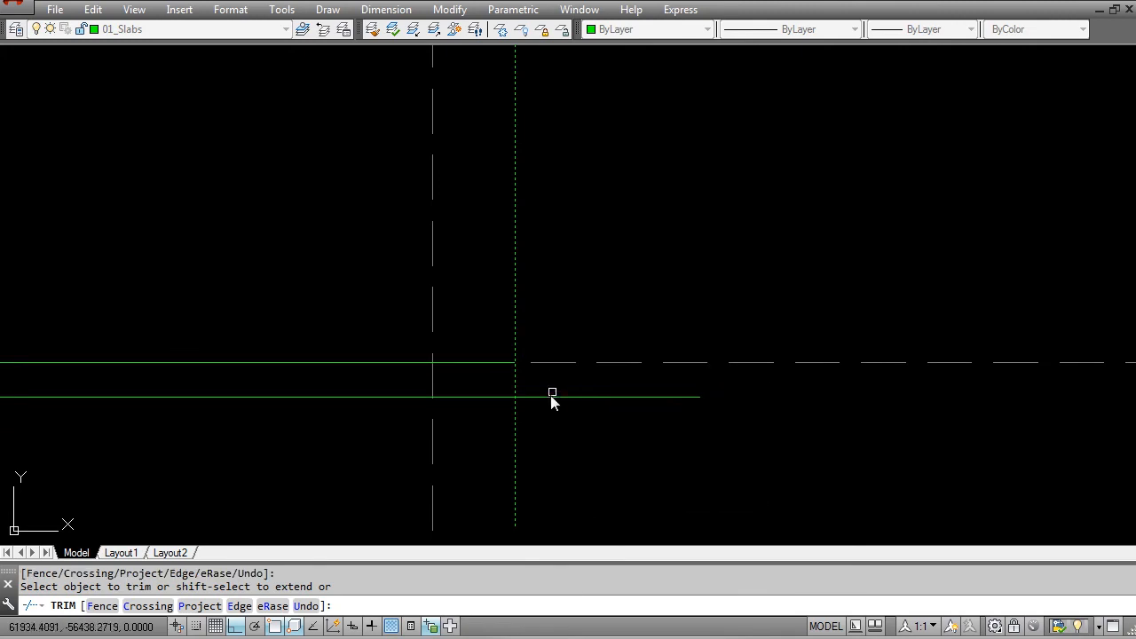
key("Escape")
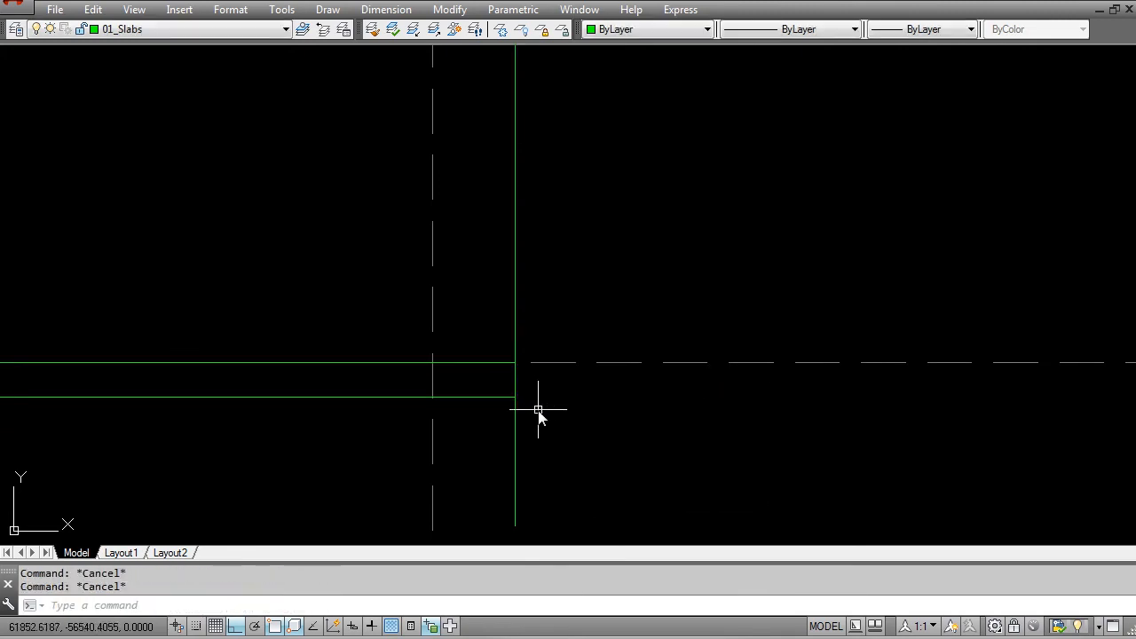
Step: Draw a short horizontal line from the end of the slab's top line near grid 4 towards grid 5
type("l")
key("space")
left_click(517, 366)
left_click(785, 377)
key("Escape")
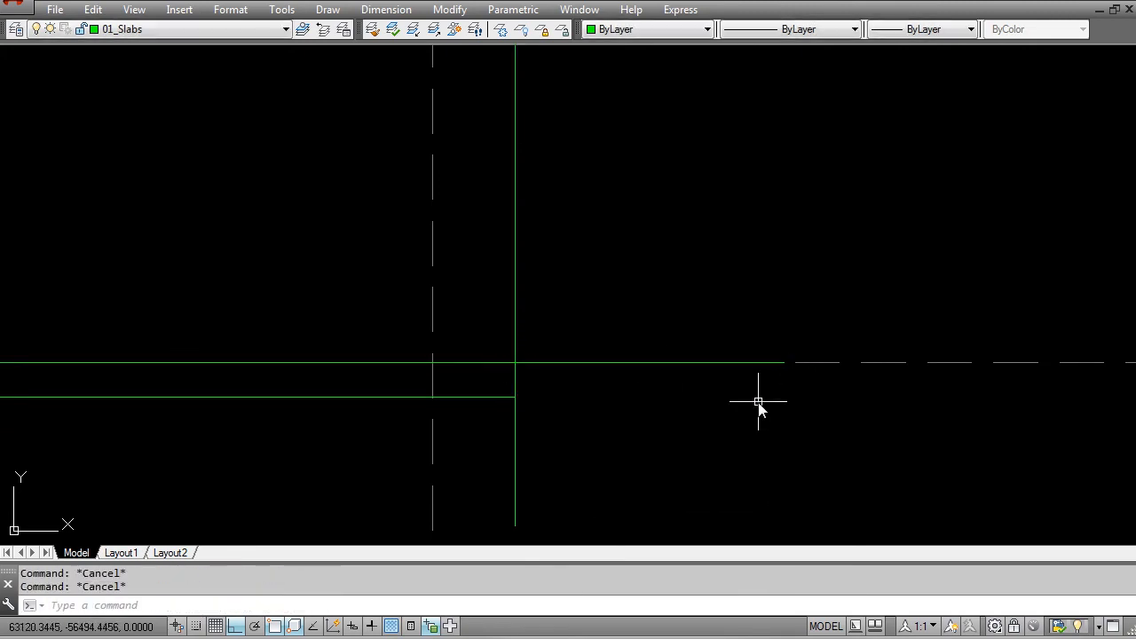
Step: Move the short horizontal line beyond the slab's end down by 50 to the pool deck level
type("m")
key("space")
left_click(680, 363)
key("Return")
left_click(655, 386)
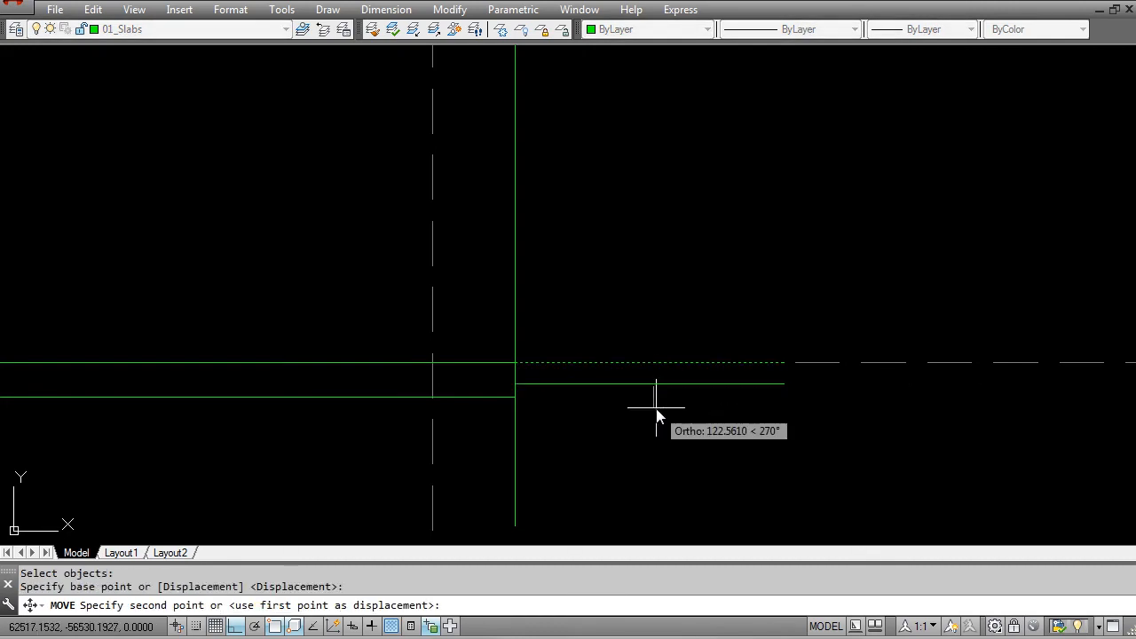
type("50")
key("Return")
key("Escape")
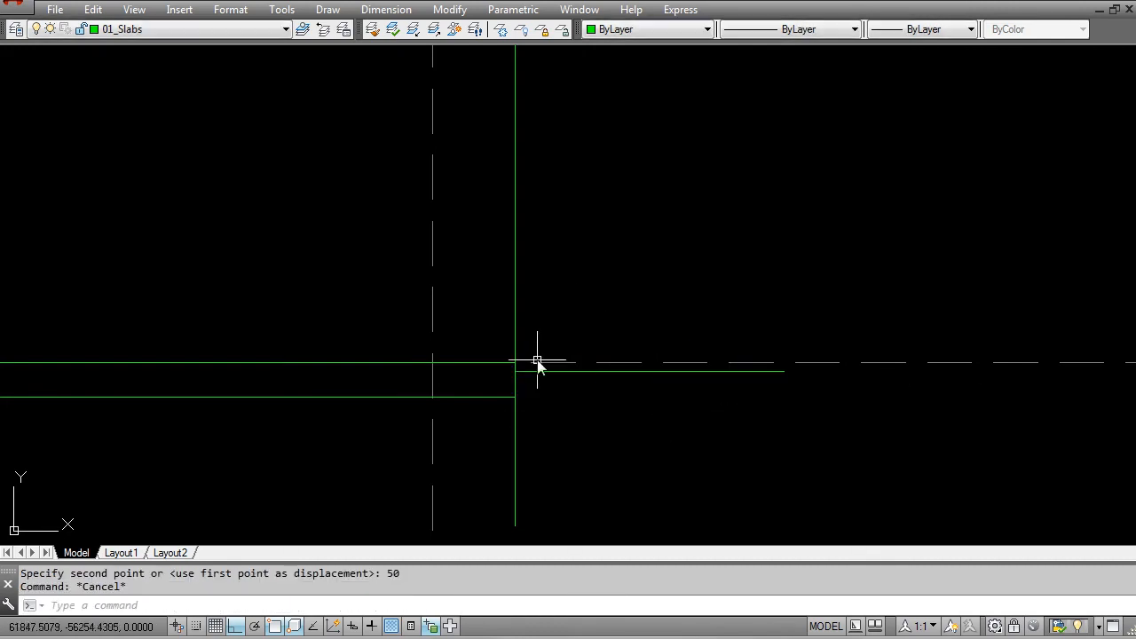
Step: Erase the vertical projection line at the slab's end near grid 4
key("Escape")
type("e")
left_click(532, 316)
left_click(503, 334)
key("space")
scroll(509, 359, "up", 2)
key("Escape")
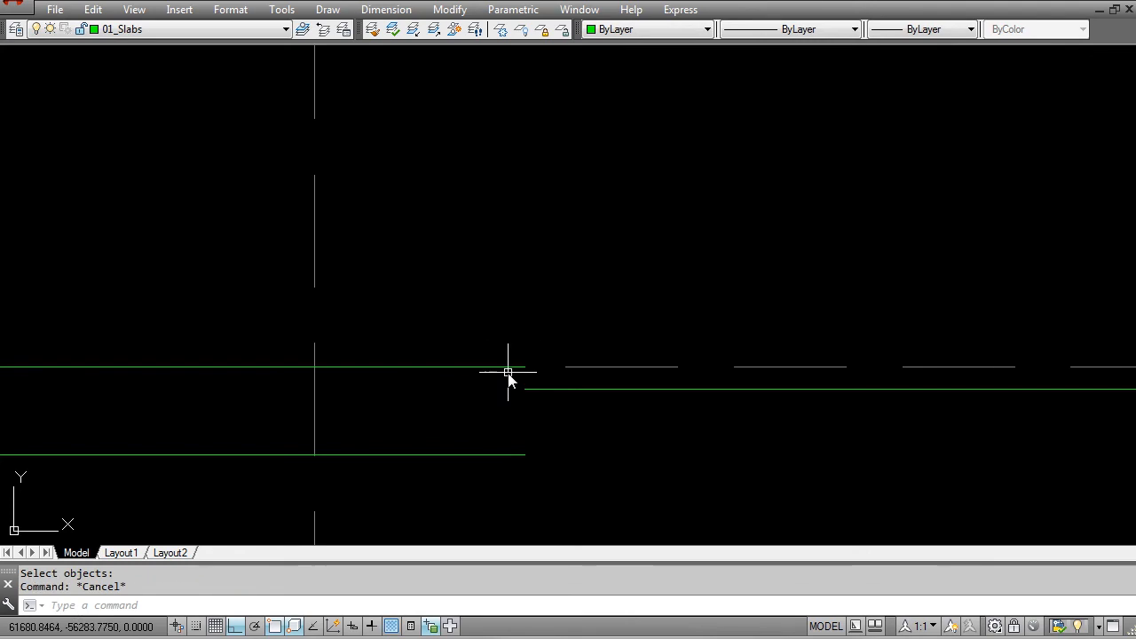
Step: Close the slab's end near grid 4 with a vertical line joining its top and underside
type("l")
left_click(525, 367)
left_click(528, 458)
key("Escape")
scroll(570, 413, "down", 3)
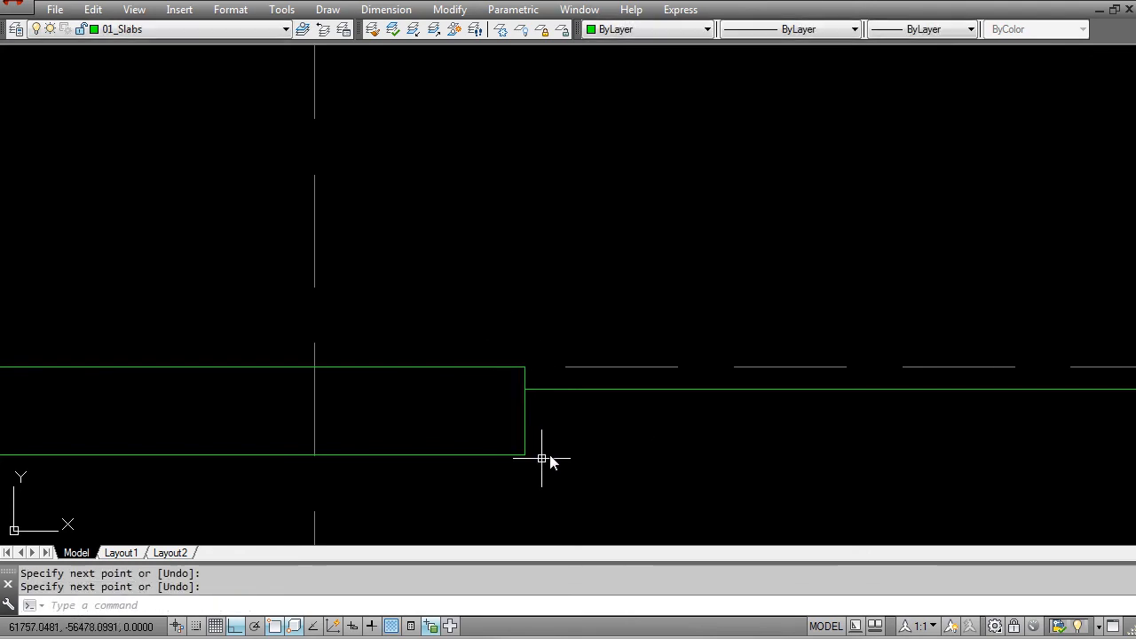
Step: Draw a vertical projection line from the pool deck's red edge near grid 5 in the plan down below the ground floor level in the section
scroll(600, 431, "down", 5)
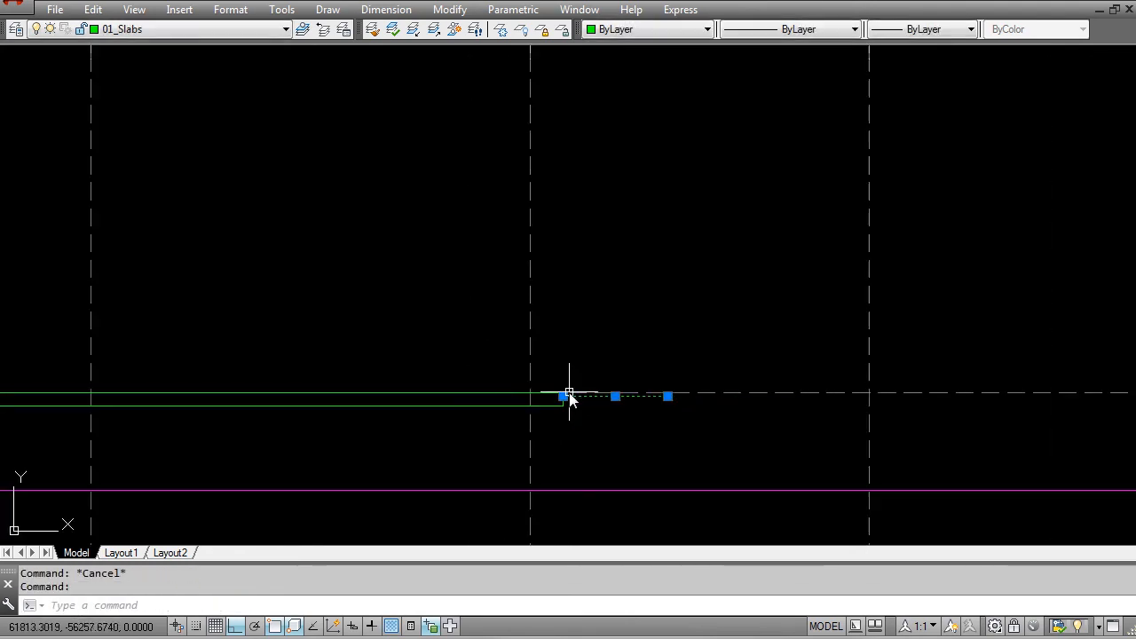
middle_click_drag(600, 427, 568, 476)
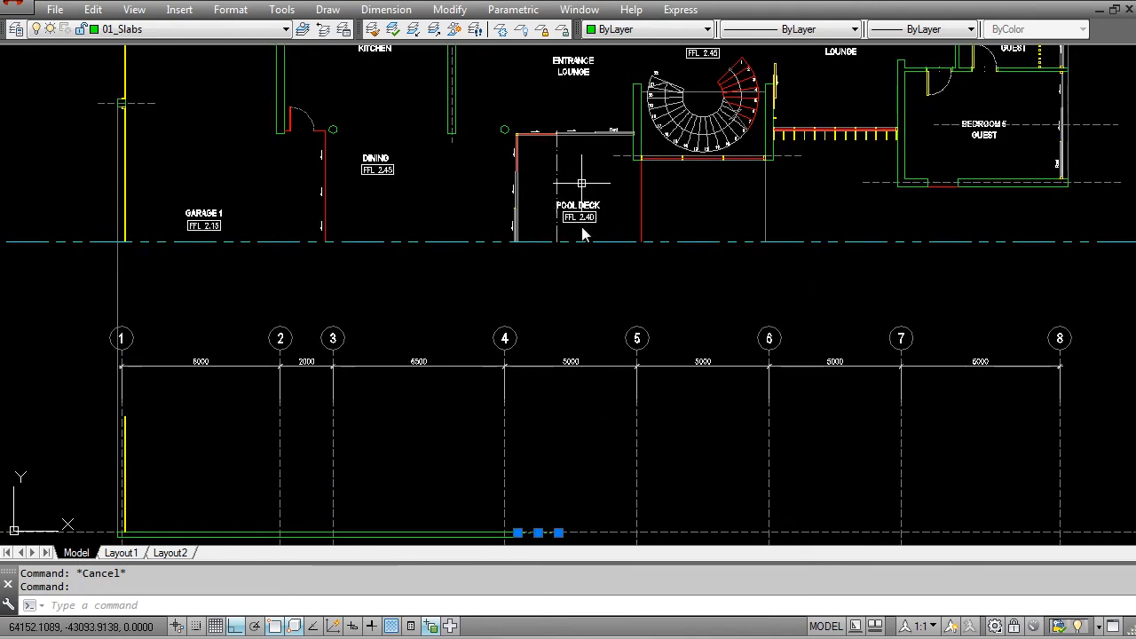
middle_click_drag(578, 206, 575, 274)
scroll(648, 293, "up", 2)
key("Escape")
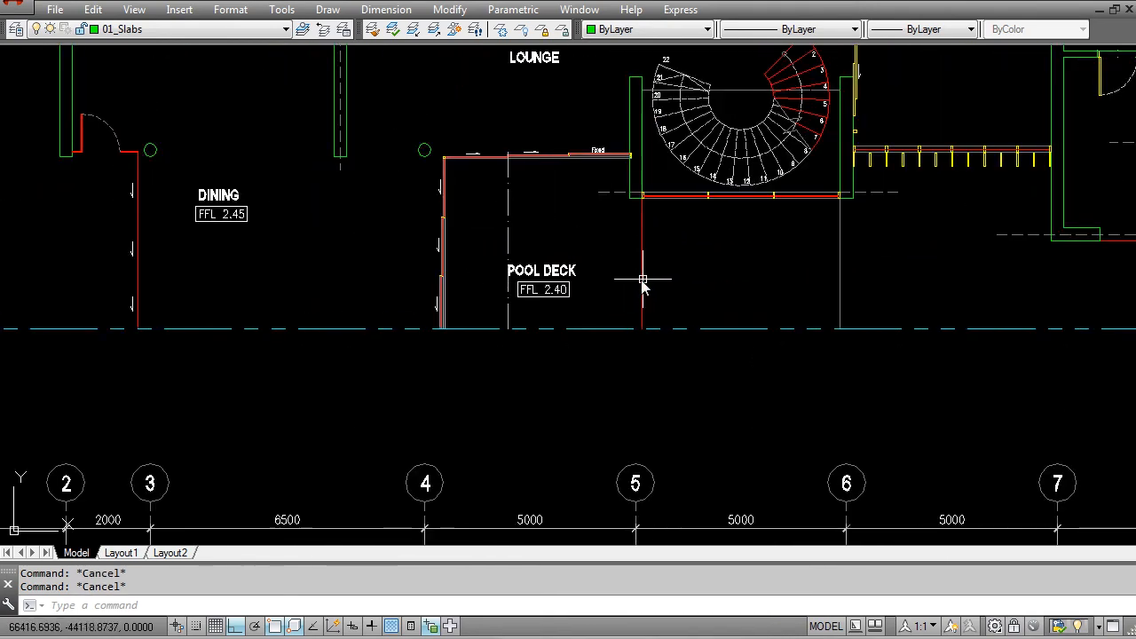
type("l")
key("Return")
left_click(636, 328)
scroll(634, 325, "down", 4)
scroll(611, 344, "up", 4)
scroll(601, 286, "up", 2)
left_click(583, 290)
key("Return")
middle_click_drag(445, 249, 486, 384)
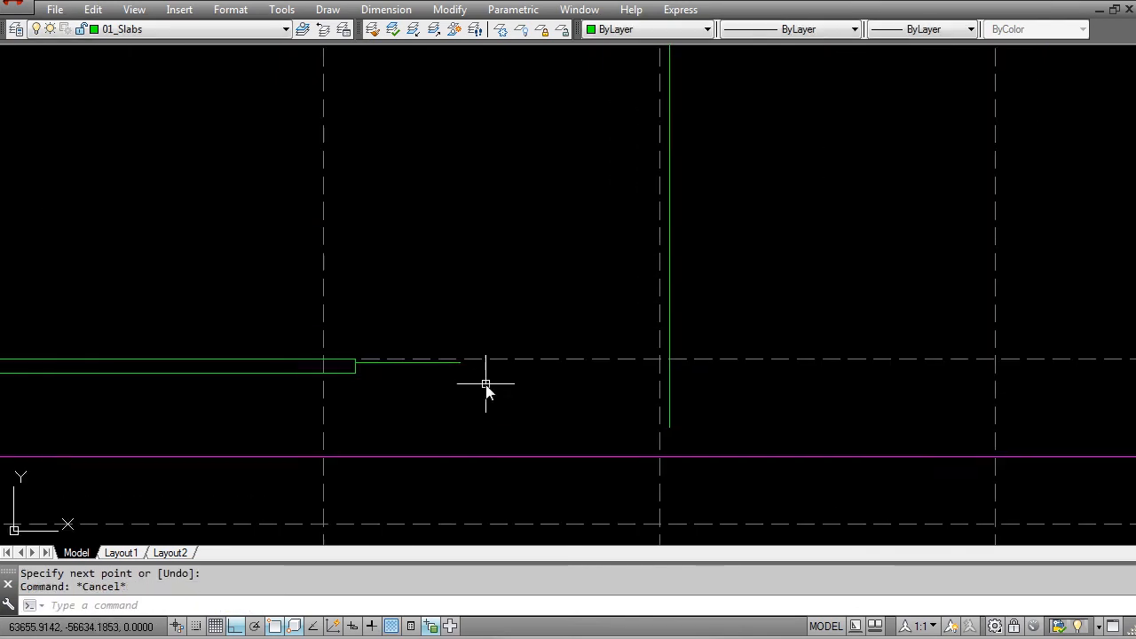
Step: Extend the pool deck's horizontal line to the vertical projection line near grid 5
type("ex")
key("Return")
left_click(669, 393)
key("Return")
left_click(430, 363)
key("Escape")
scroll(474, 398, "down", 4)
Step: Trim the vertical projection line near grid 5 above the pool deck line, keeping the part below it
scroll(536, 382, "up", 4)
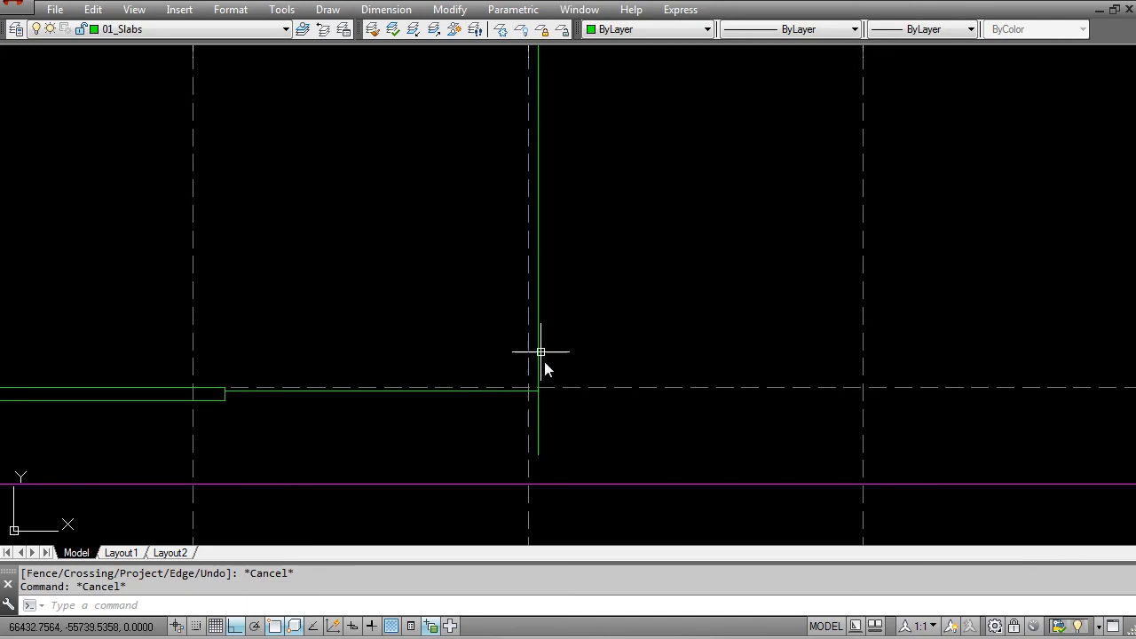
scroll(548, 369, "down", 3)
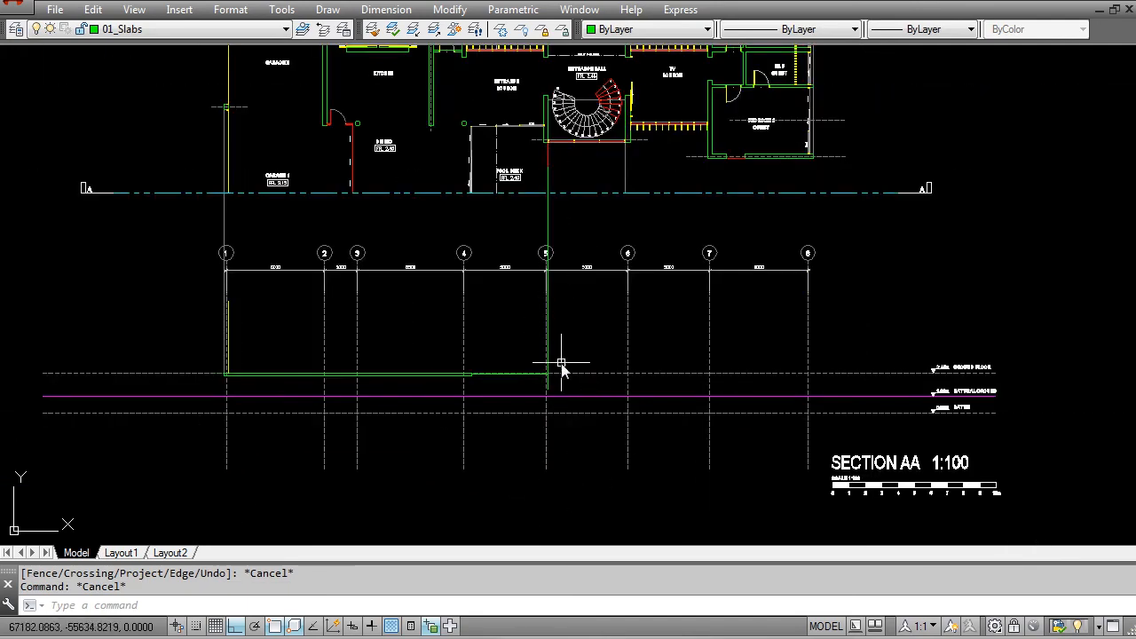
scroll(549, 382, "up", 4)
scroll(537, 399, "up", 3)
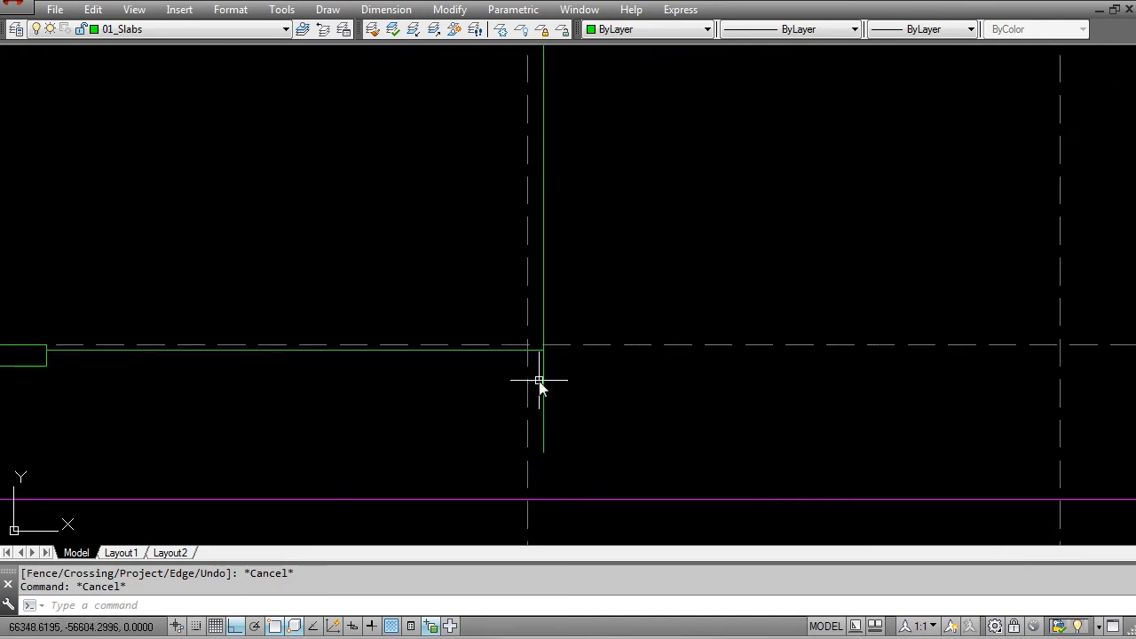
key("Escape")
scroll(543, 400, "up", 1)
type("tr")
key("Return")
left_click(524, 405)
key("Return")
left_click(536, 369)
key("Escape")
scroll(536, 366, "down", 2)
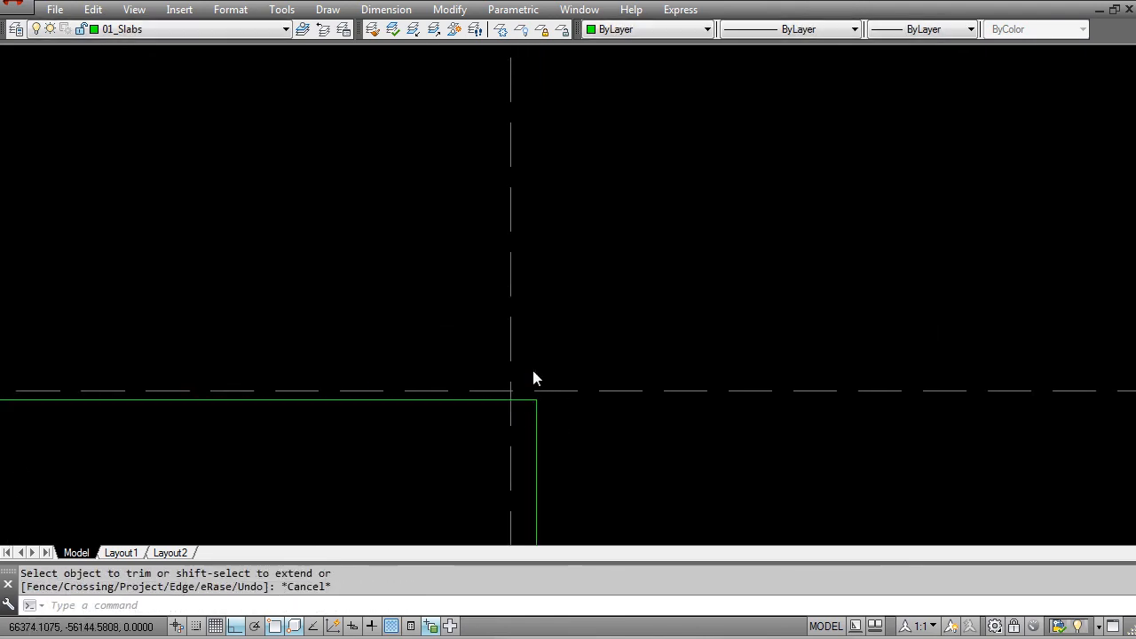
scroll(550, 414, "up", 2)
key("Escape")
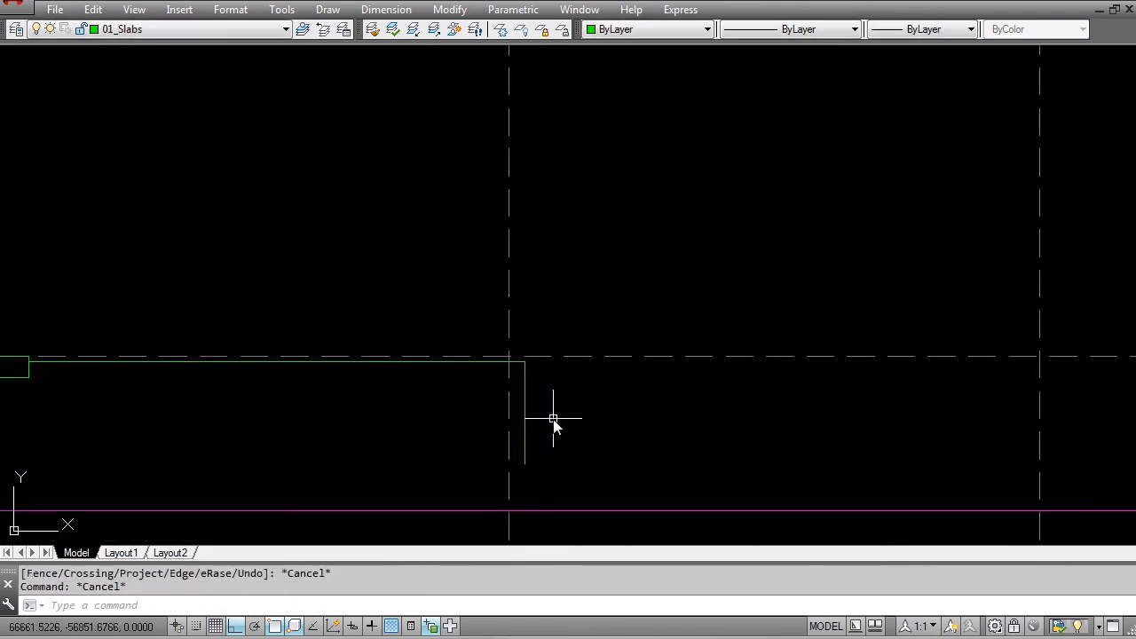
Step: Draw a short horizontal line from the pool deck's corner near grid 5 towards grid 6
type("l")
key("Return")
left_click(530, 373)
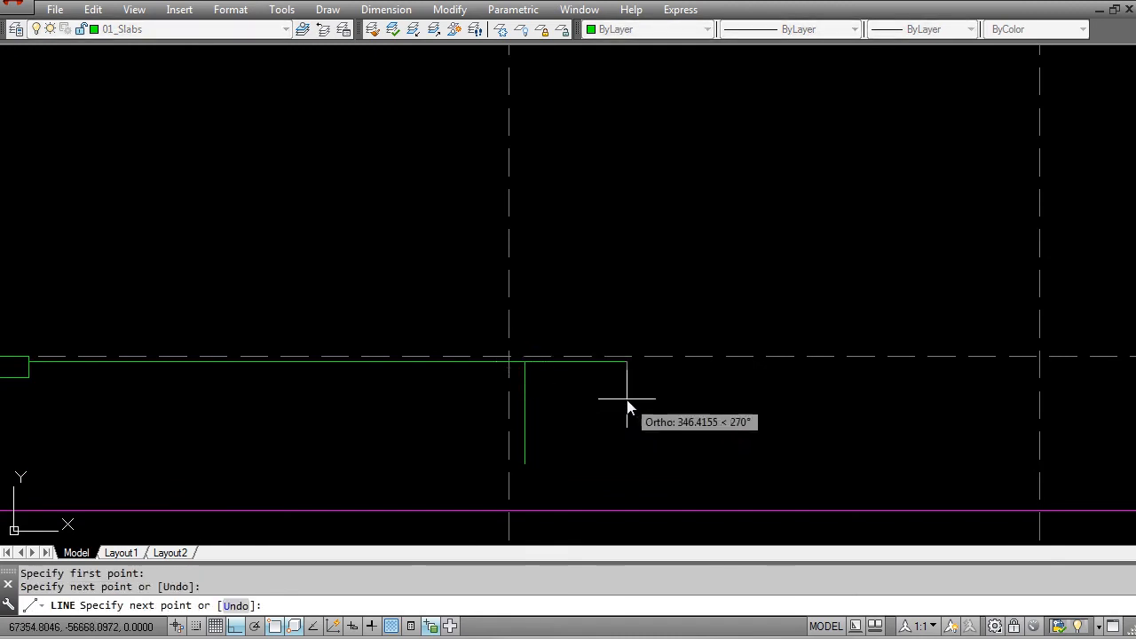
left_click(628, 405)
key("Escape")
key("Escape")
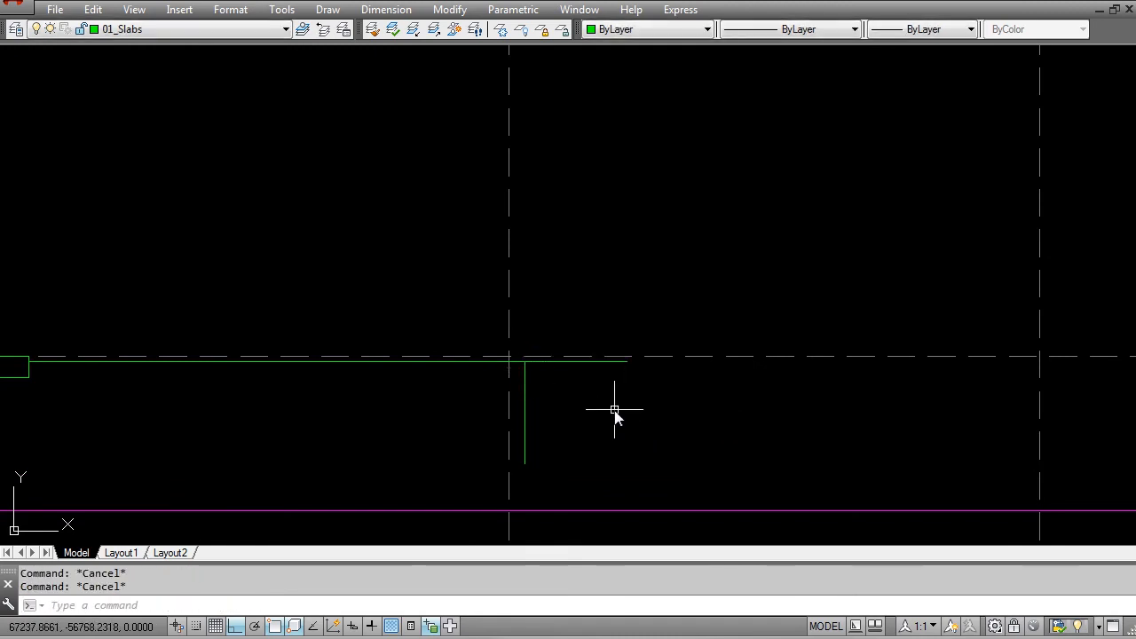
mouse_move(588, 427)
middle_mouse_down()
mouse_move(444, 394)
mouse_move(465, 380)
middle_mouse_up()
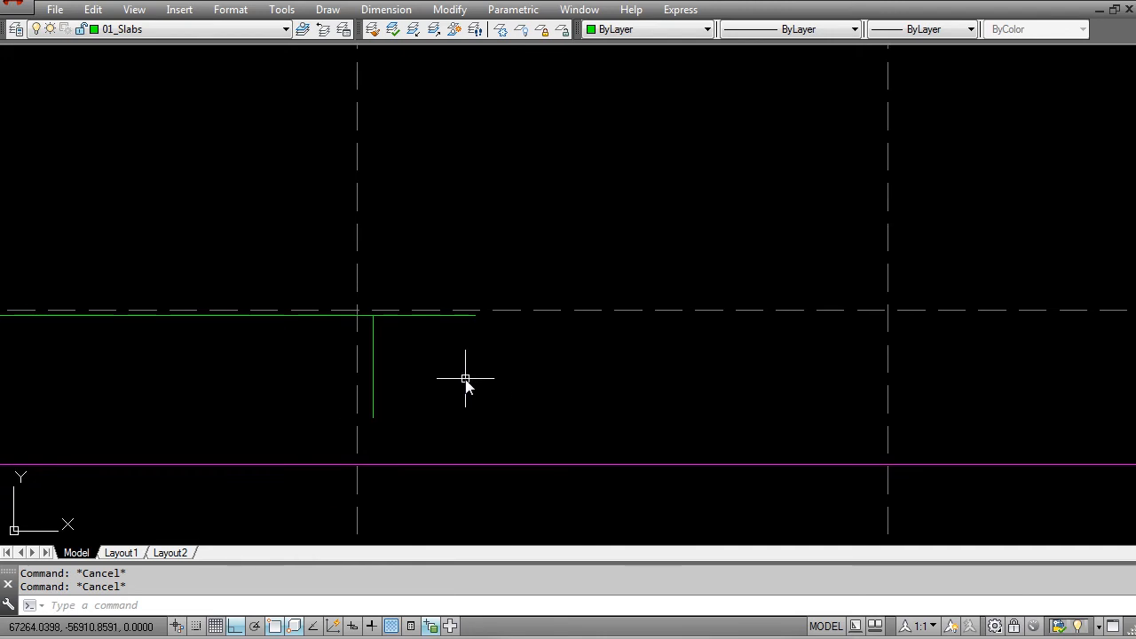
Step: Offset the short horizontal line beyond grid 5 downward by 1200
type("o")
key("Return")
type("12")
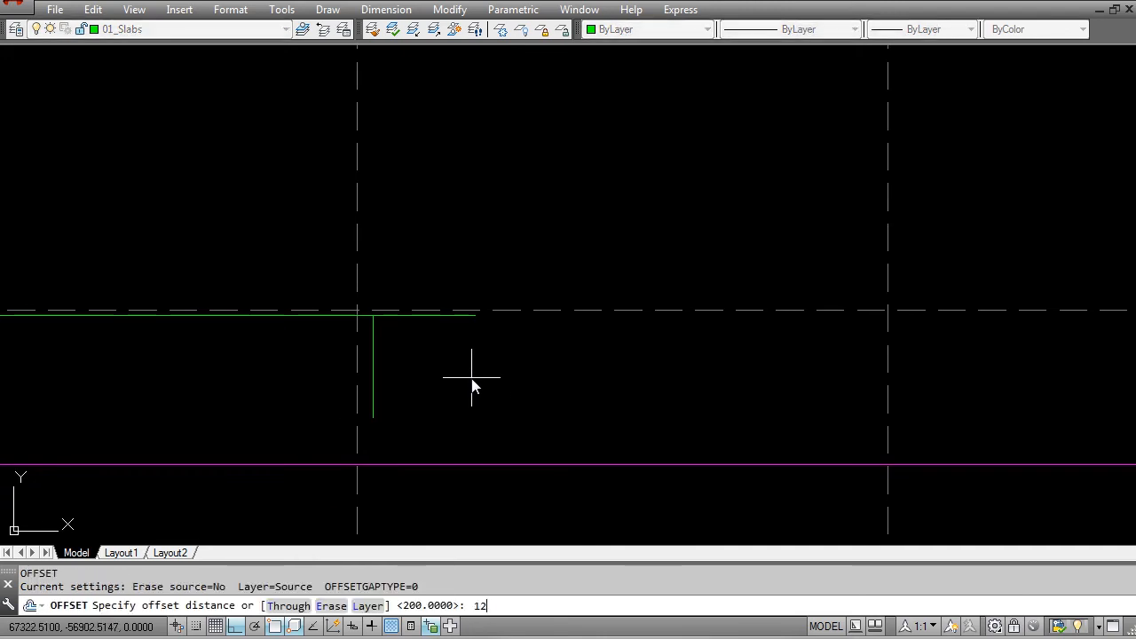
type("00")
key("Return")
left_click(400, 315)
left_click(411, 376)
key("Escape")
key("Escape")
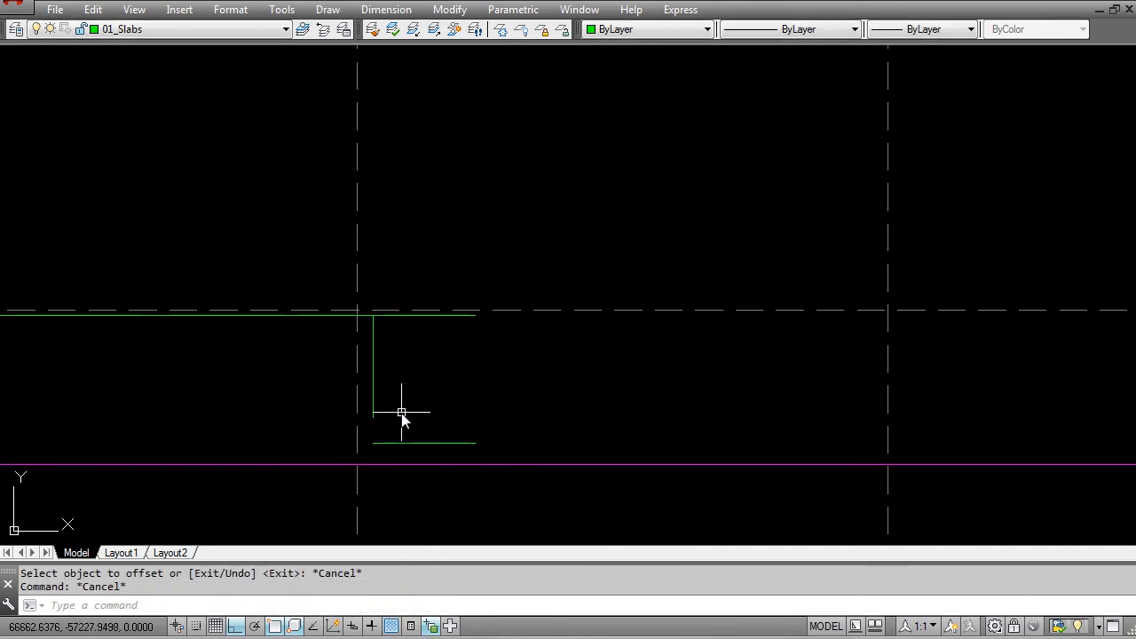
Step: Fillet the pool deck's vertical edge line with the lower offset line so they meet at a corner
type("f")
key("Return")
left_click(375, 417)
left_click(394, 442)
key("Escape")
Step: Erase the upper short horizontal line beyond the pool deck's corner near grid 5
left_click(395, 316)
type("e")
key("Return")
scroll(425, 377, "down", 3)
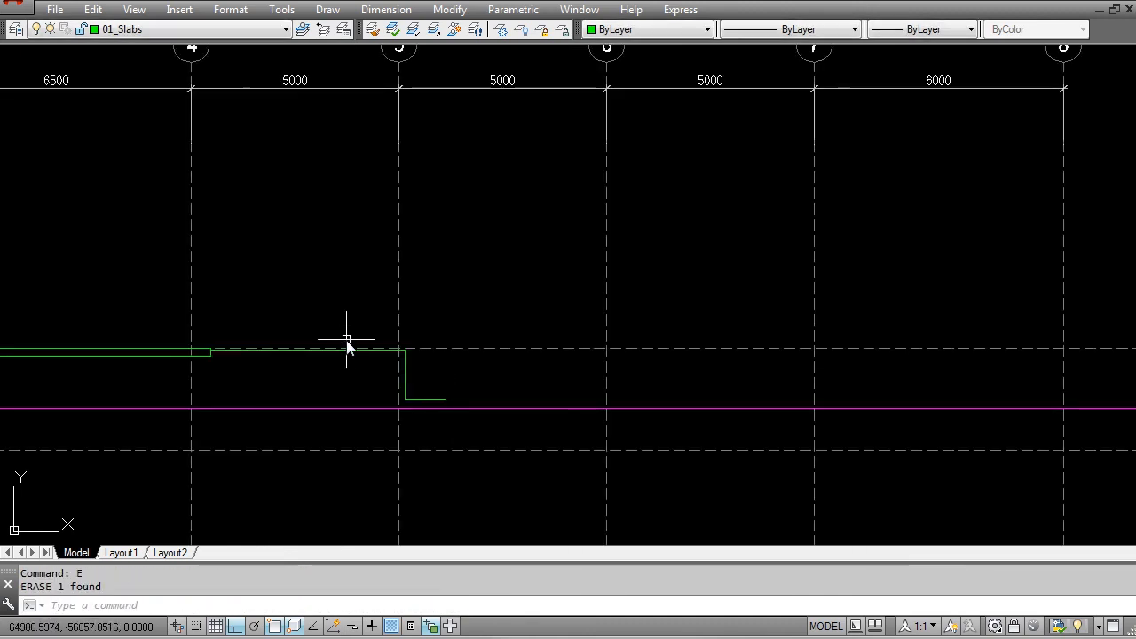
middle_click_drag(279, 375, 586, 378)
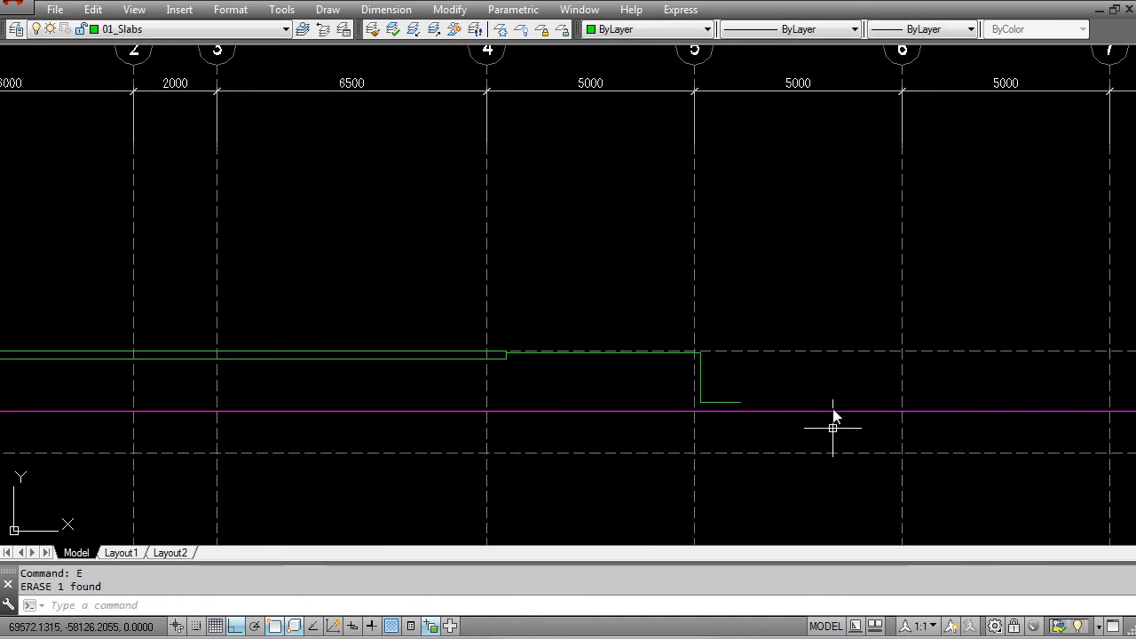
scroll(962, 328, "down", 2)
mouse_move(962, 328)
middle_mouse_down()
mouse_move(578, 386)
mouse_move(506, 364)
middle_mouse_up()
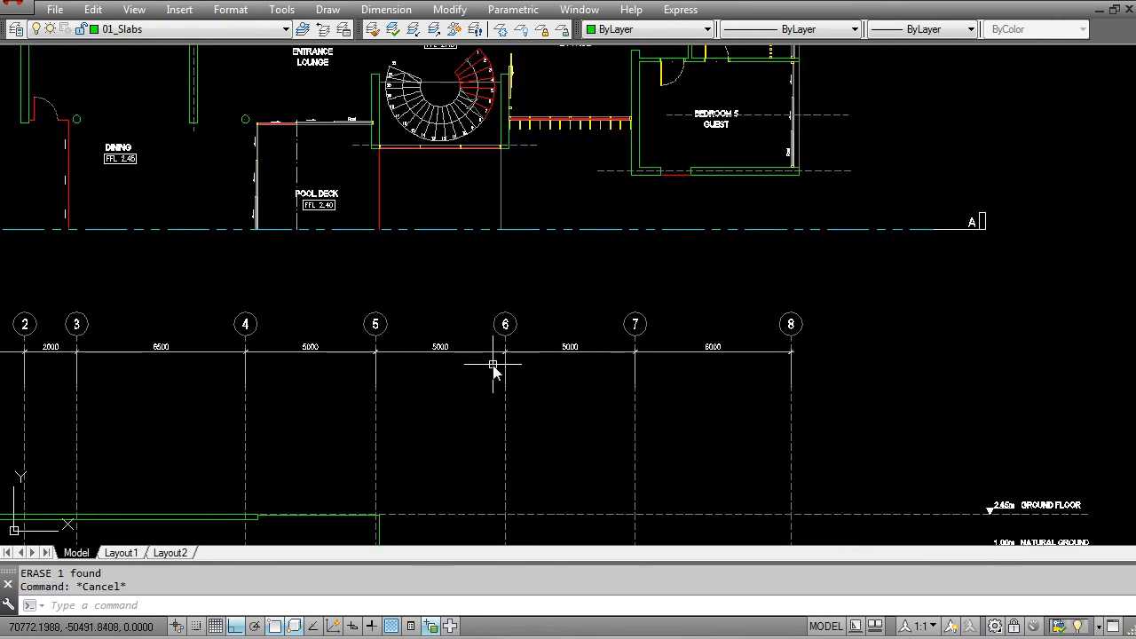
Step: Draw a vertical line from the plan's pool edge near grid 6 down past the natural ground line in the section
type("l")
key("Return")
left_click(506, 228)
scroll(488, 364, "up", 2)
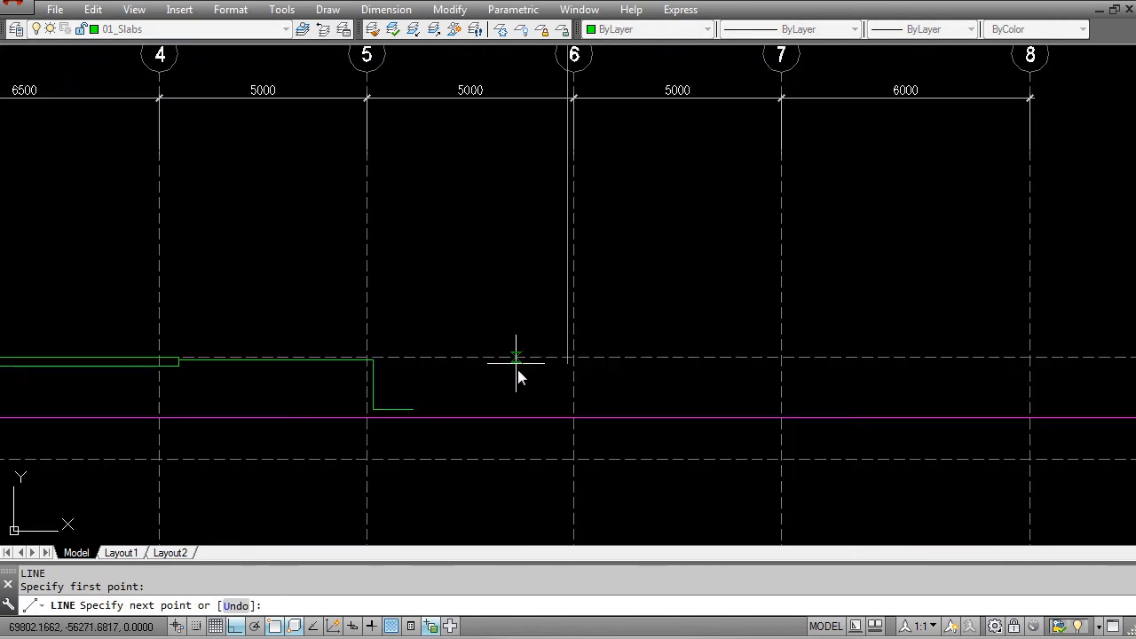
left_click(512, 480)
key("Escape")
Step: Stretch the lower horizontal line beyond grid 5 across to the new vertical line near grid 6
scroll(461, 400, "up", 2)
left_click(404, 427)
left_click(385, 412)
key("Escape")
left_click(380, 414)
left_click(382, 414)
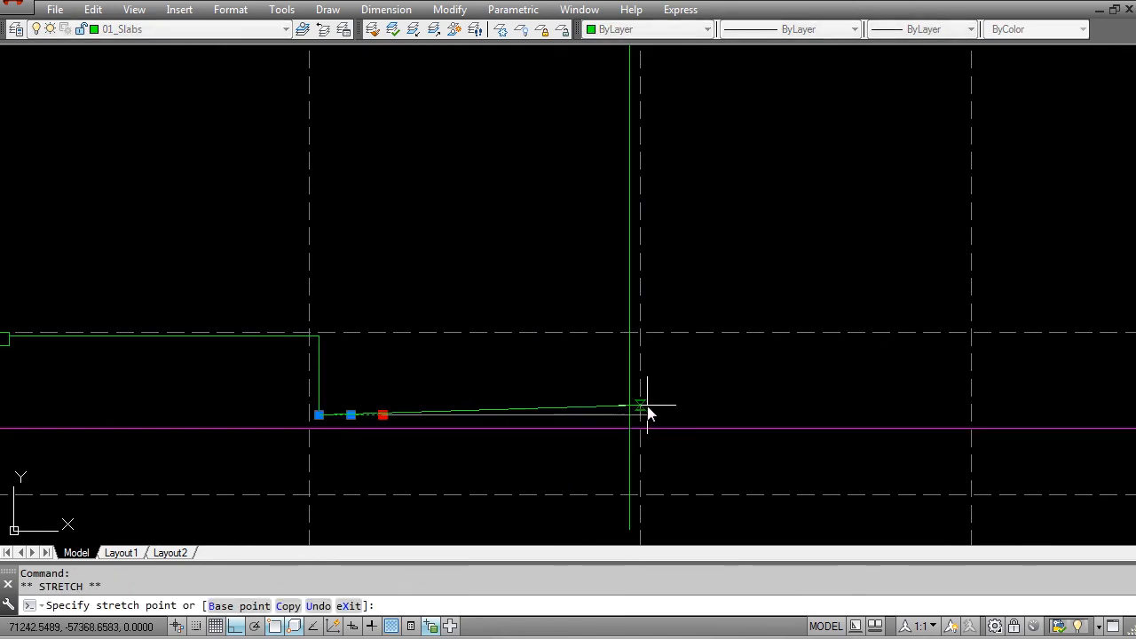
left_click(625, 414)
key("Escape")
Step: Shorten the vertical line near grid 6 so its lower end meets the lower horizontal line
key("Escape")
left_click(630, 513)
left_click(629, 530)
left_click(629, 414)
key("Escape")
key("Escape")
scroll(412, 376, "down", 5)
scroll(479, 371, "up", 6)
Step: Draw a horizontal line from the pool deck's corner at grid 5 to a point past grid 6
type("l")
key("Return")
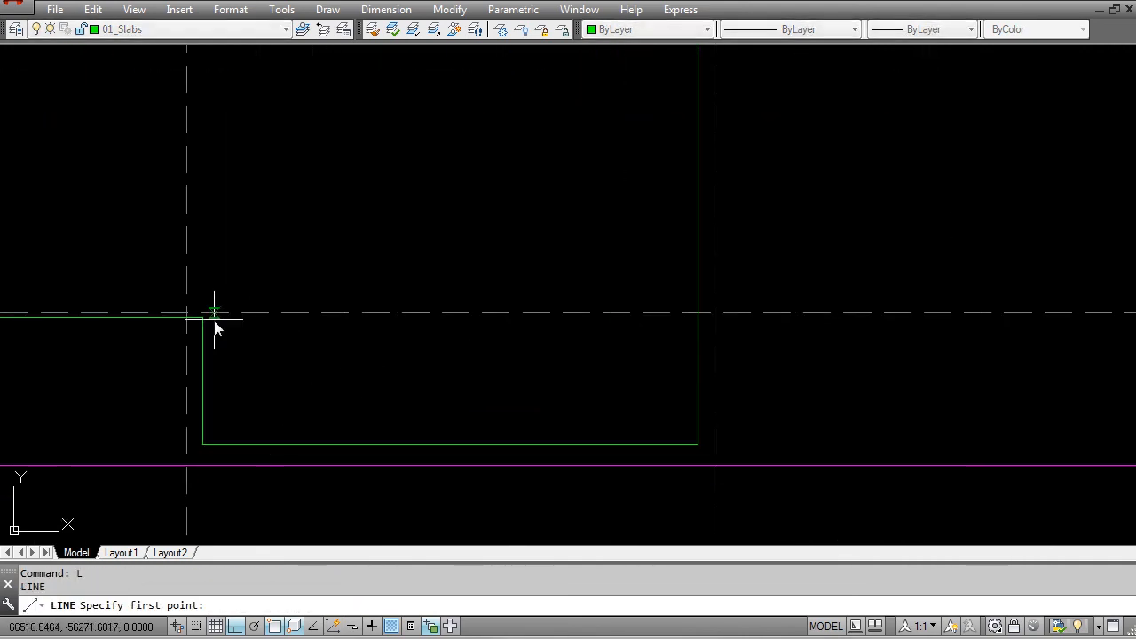
left_click(203, 317)
left_click(782, 373)
key("Escape")
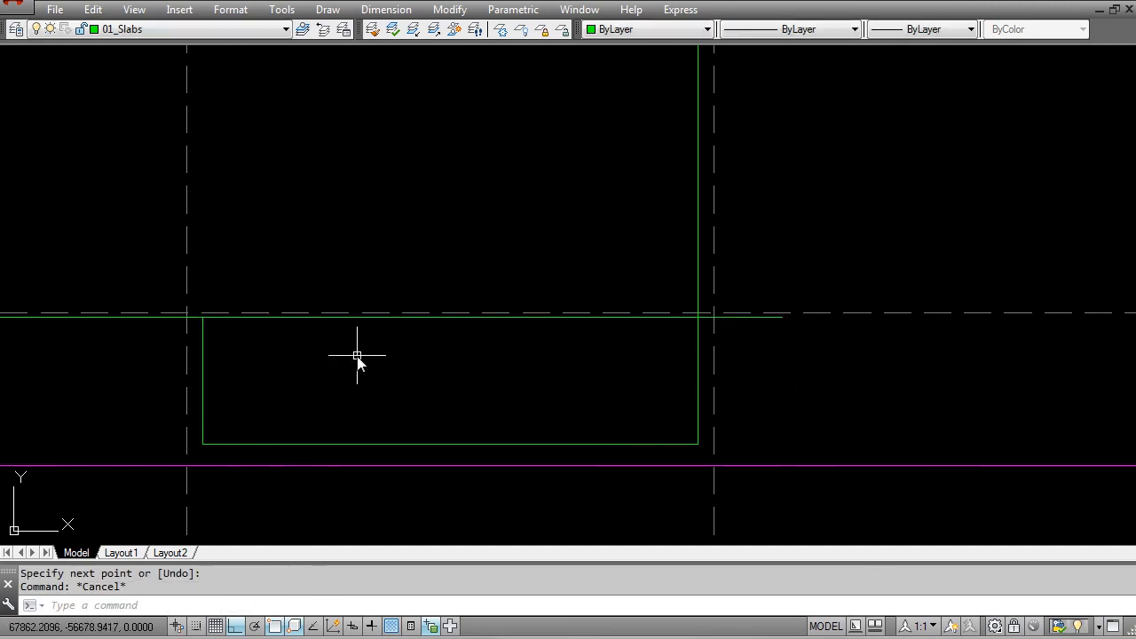
Step: Offset the new horizontal line at pool deck level downward by 100
middle_click_drag(373, 358, 485, 374)
scroll(322, 347, "up", 4)
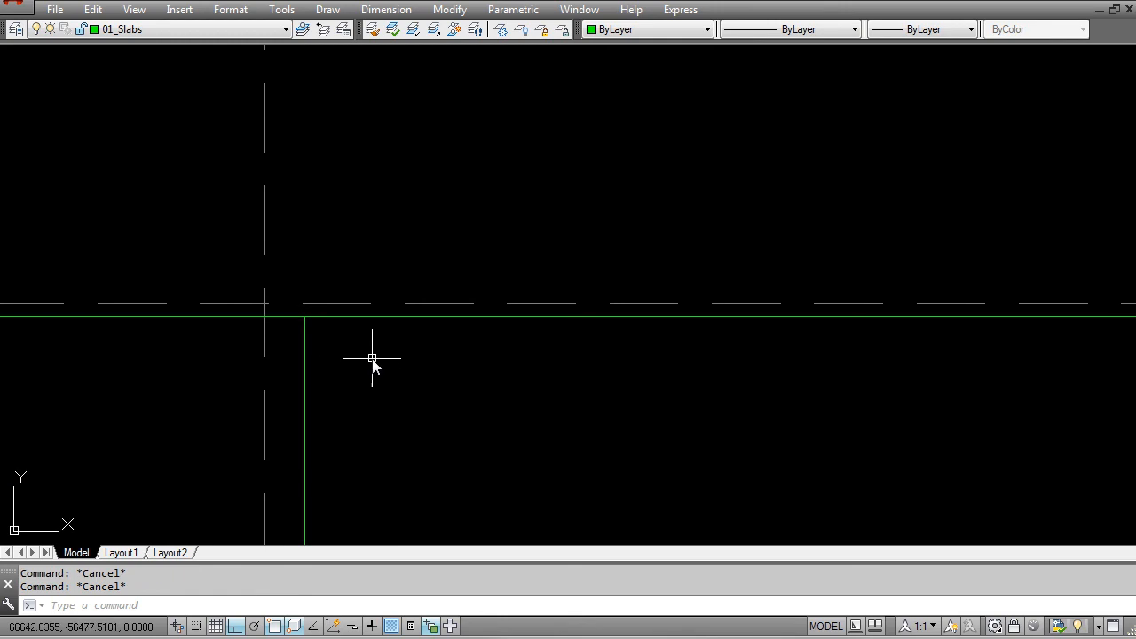
type("o")
key("Return")
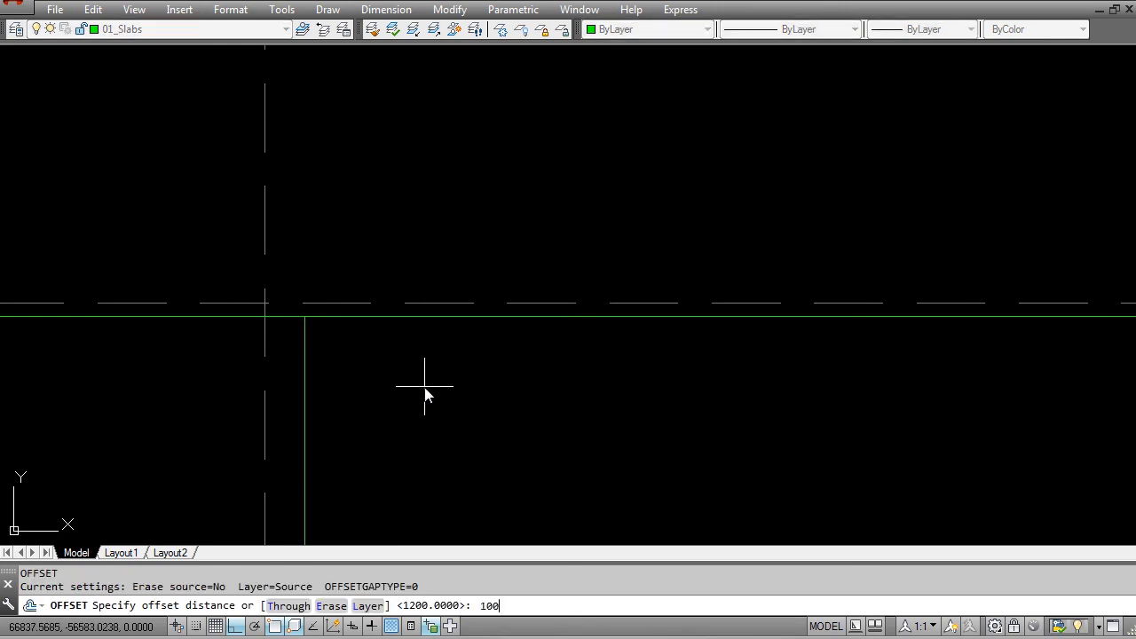
key("Return")
left_click(342, 345)
key("Escape")
Step: Erase the original horizontal line at pool deck level, keeping its lower offset copy
type("e")
key("Return")
left_click(340, 317)
key("Return")
Step: Stretch the recess's bottom line between grids 5 and 6 downward by 100
scroll(347, 350, "down", 4)
key("Escape")
key("Escape")
type("s")
key("Return")
left_click(868, 433)
left_click(182, 395)
key("Return")
left_click(229, 360)
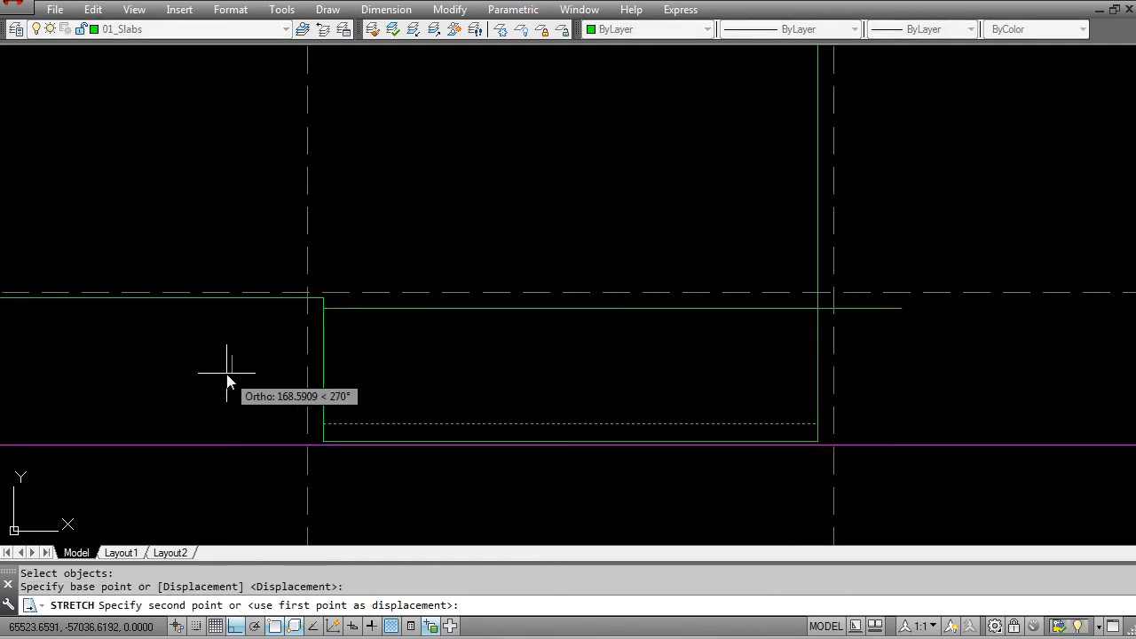
type("100")
key("Return")
key("Escape")
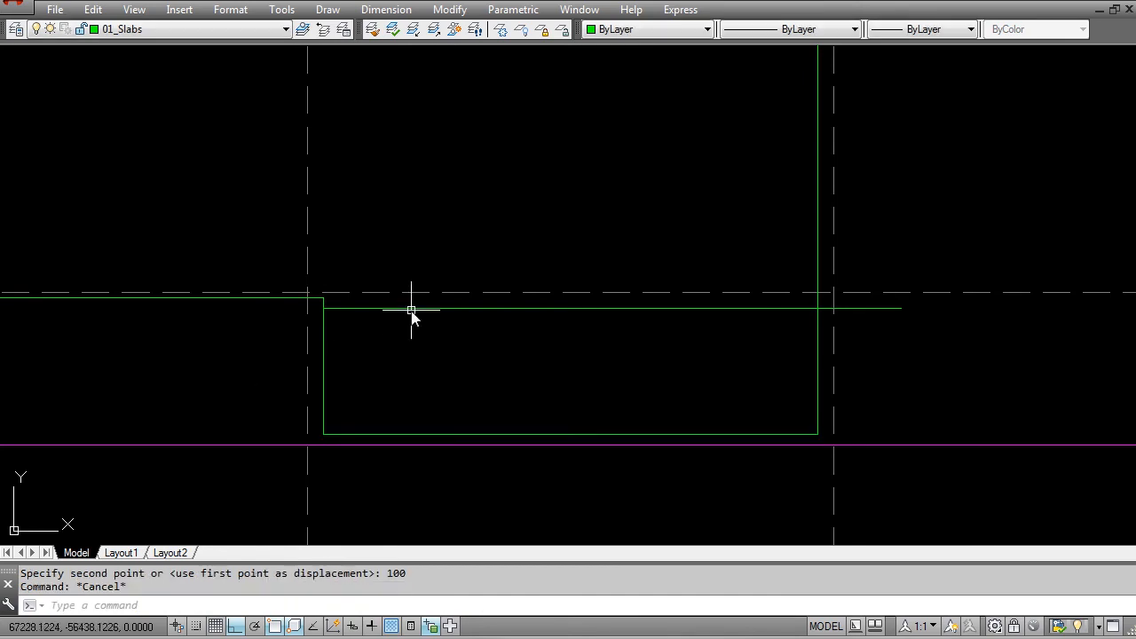
Step: Shorten the offset horizontal line so its end meets the vertical line near grid 6
middle_click_drag(601, 361, 417, 363)
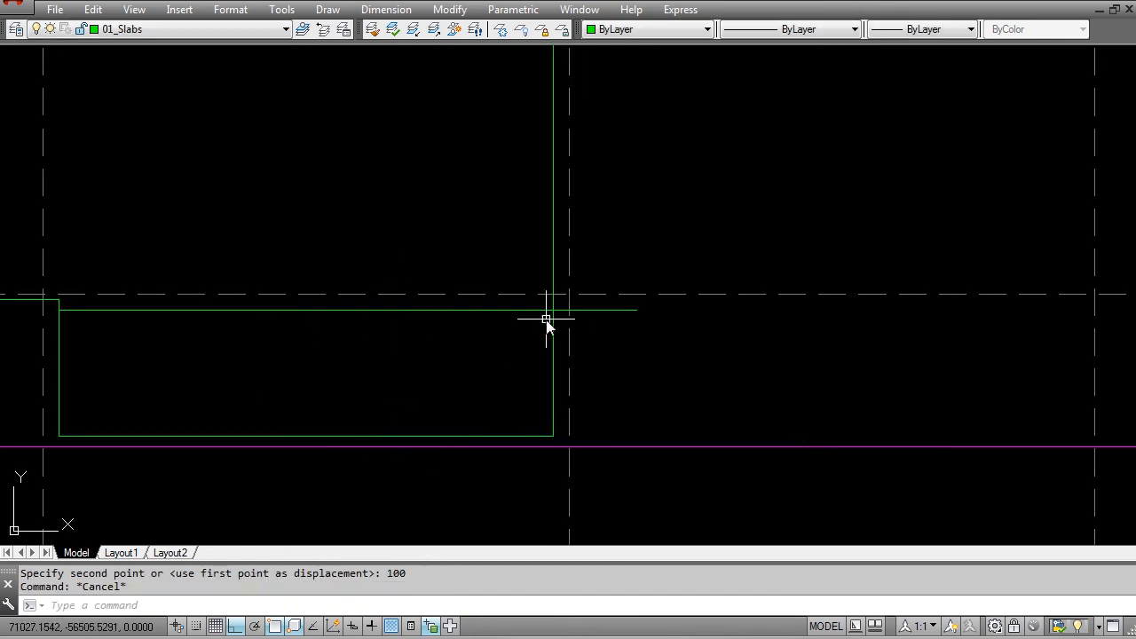
key("Escape")
left_click(550, 321)
key("Escape")
key("Escape")
left_click(606, 311)
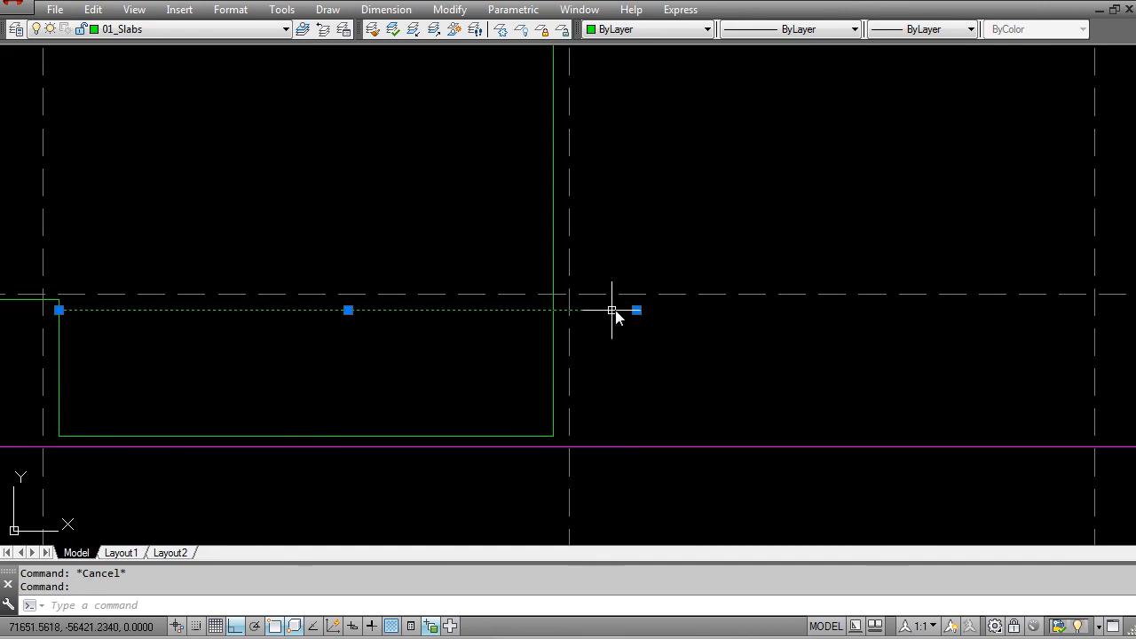
left_click(637, 311)
left_click(553, 310)
key("Escape")
Step: Change the offset horizontal line's colour to Color 8
left_click(441, 314)
left_click(628, 29)
scroll(616, 178, "down", 1)
left_click(620, 148)
key("Escape")
middle_click_drag(228, 370, 326, 355)
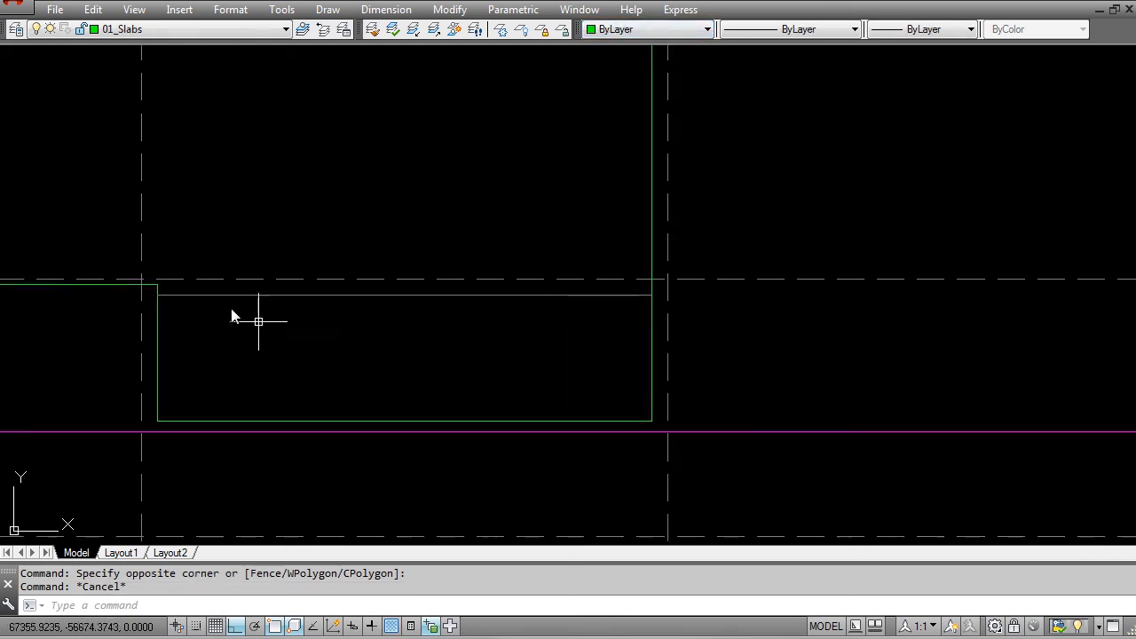
scroll(606, 365, "down", 2)
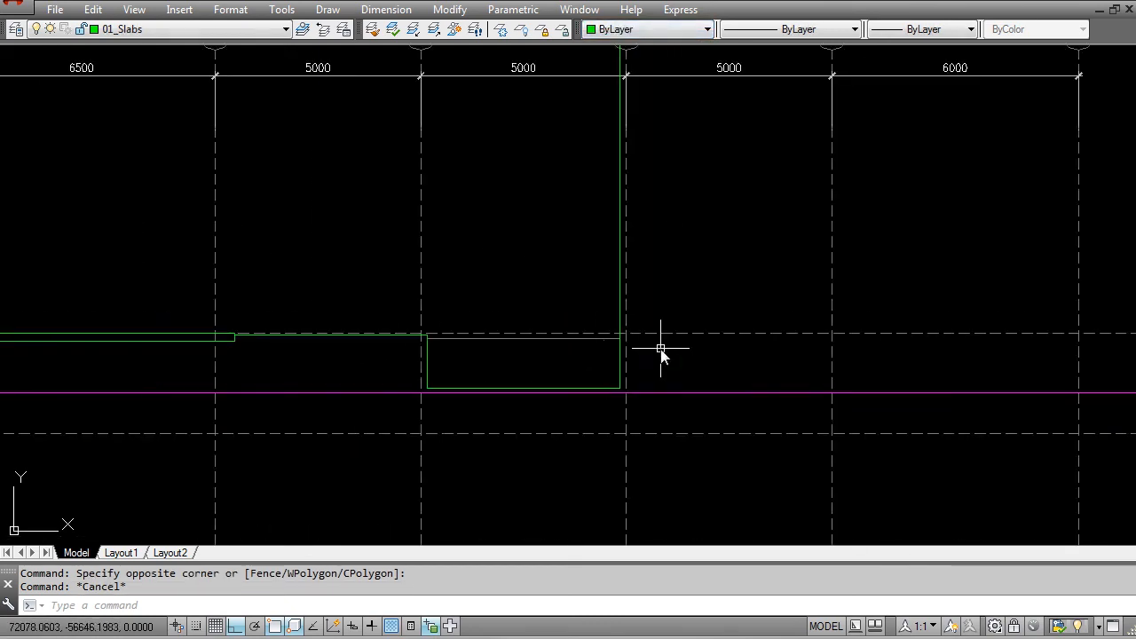
scroll(663, 348, "up", 3)
key("Escape")
left_click(504, 336)
left_click(481, 347)
scroll(514, 346, "down", 2)
mouse_move(524, 348)
middle_mouse_down()
mouse_move(578, 385)
mouse_move(580, 348)
middle_mouse_up()
key("Escape")
scroll(604, 385, "up", 2)
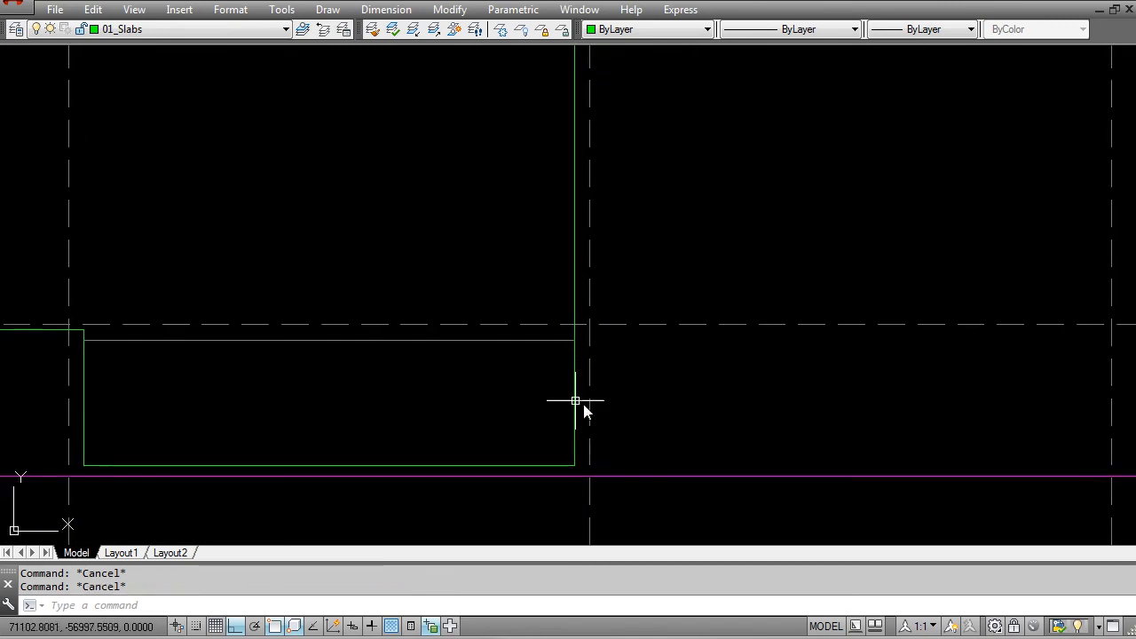
scroll(548, 337, "down", 5)
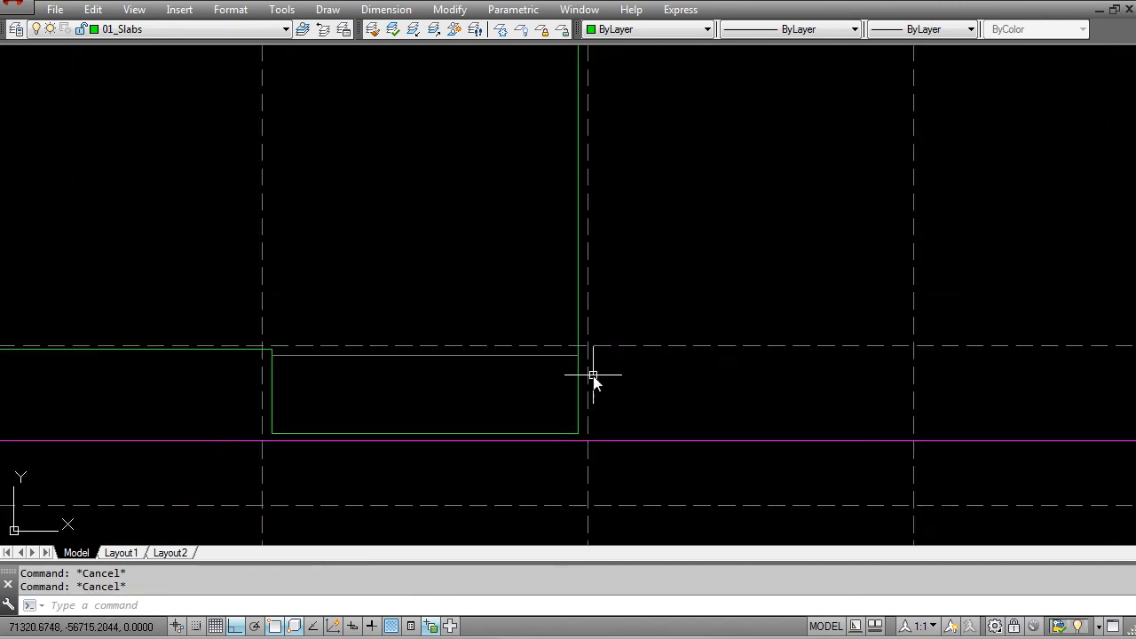
Step: Pull the upper end of the vertical line near grid 6 down to the grey horizontal line's end
middle_click_drag(565, 308, 566, 417)
left_click(592, 215)
key("Escape")
key("Escape")
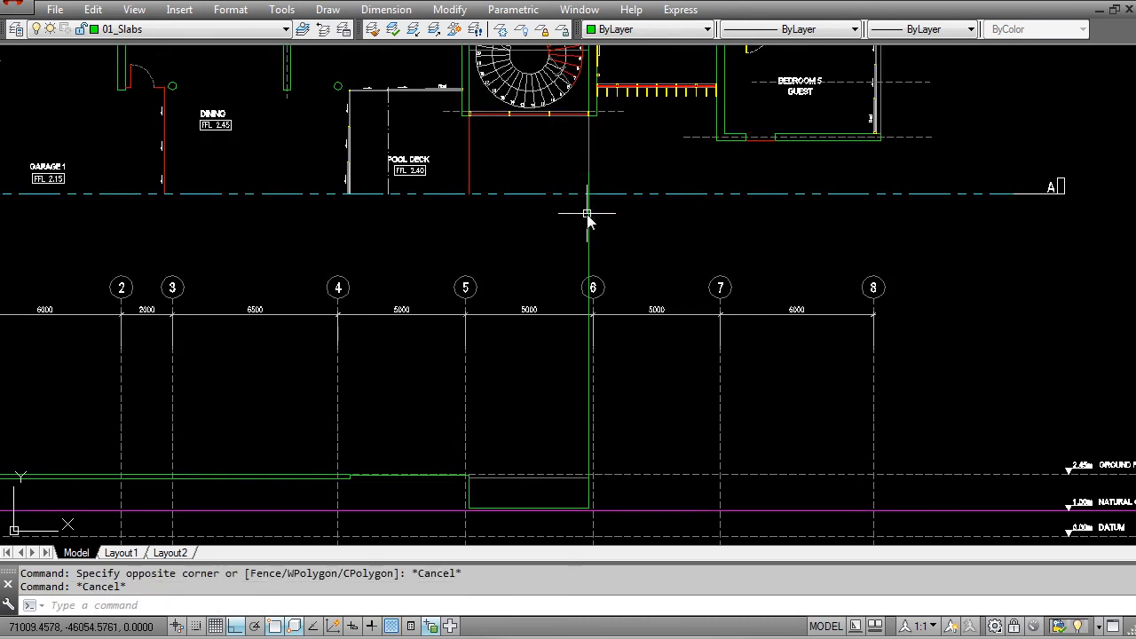
left_click(587, 185)
left_click(589, 173)
scroll(591, 497, "up", 5)
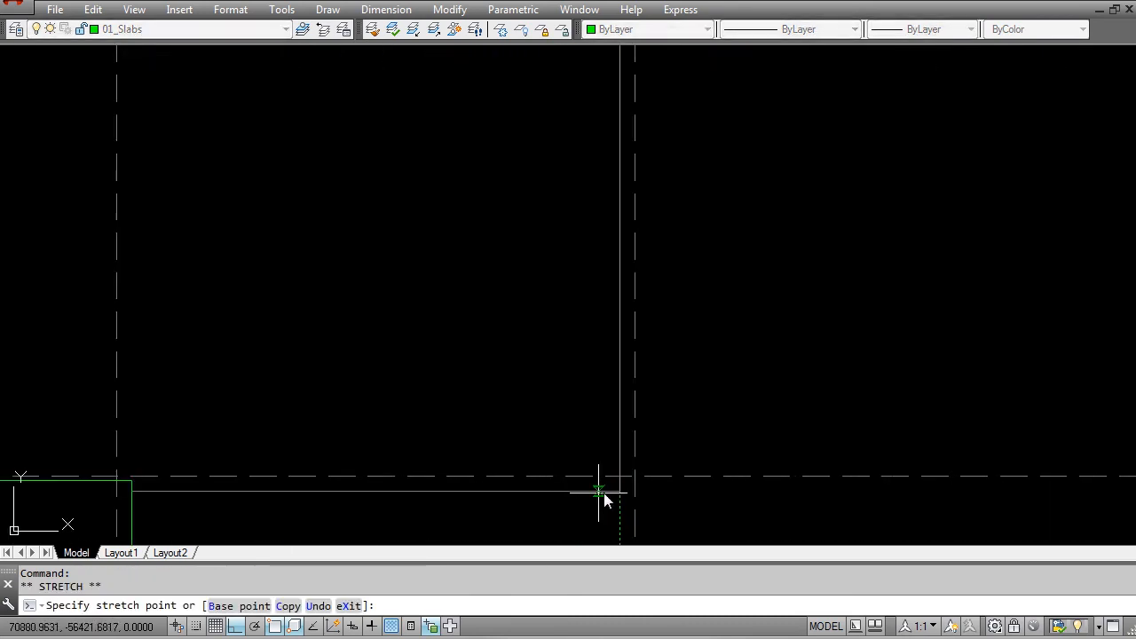
key("Escape")
scroll(613, 395, "down", 3)
key("Escape")
Step: Review the floor plans and the position of Section AA across the whole drawing
scroll(609, 228, "down", 3)
middle_click_drag(609, 228, 565, 536)
scroll(606, 252, "up", 5)
scroll(610, 264, "down", 5)
scroll(595, 202, "down", 5)
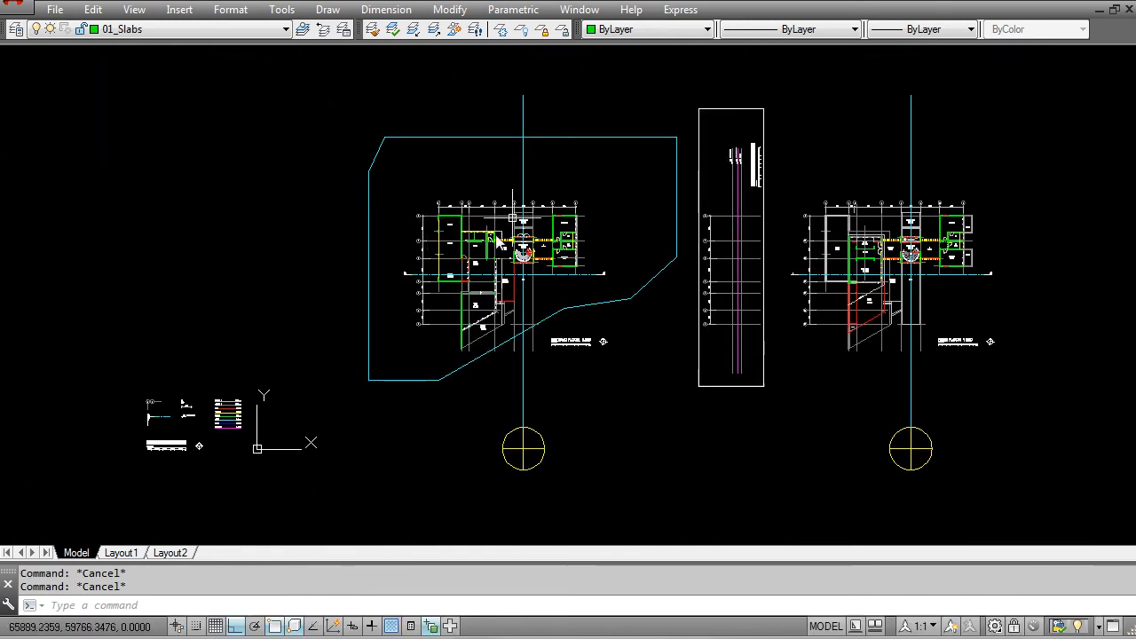
scroll(550, 275, "up", 6)
scroll(638, 315, "down", 5)
middle_click_drag(638, 312, 573, 38)
middle_click_drag(607, 509, 604, 158)
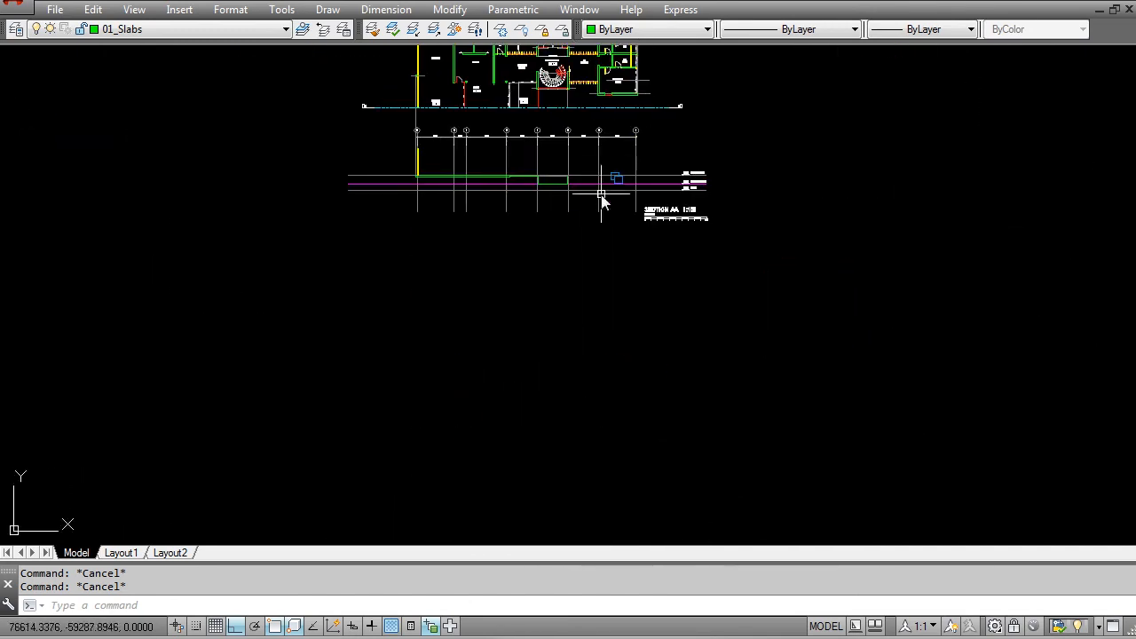
scroll(518, 229, "up", 10)
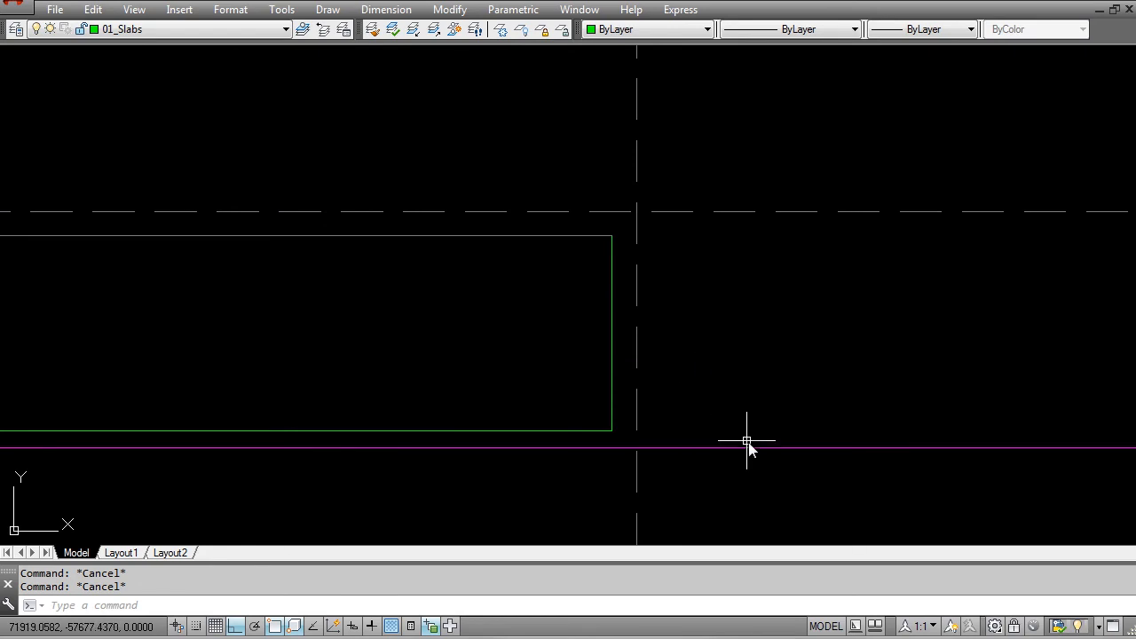
middle_click_drag(726, 340, 644, 357)
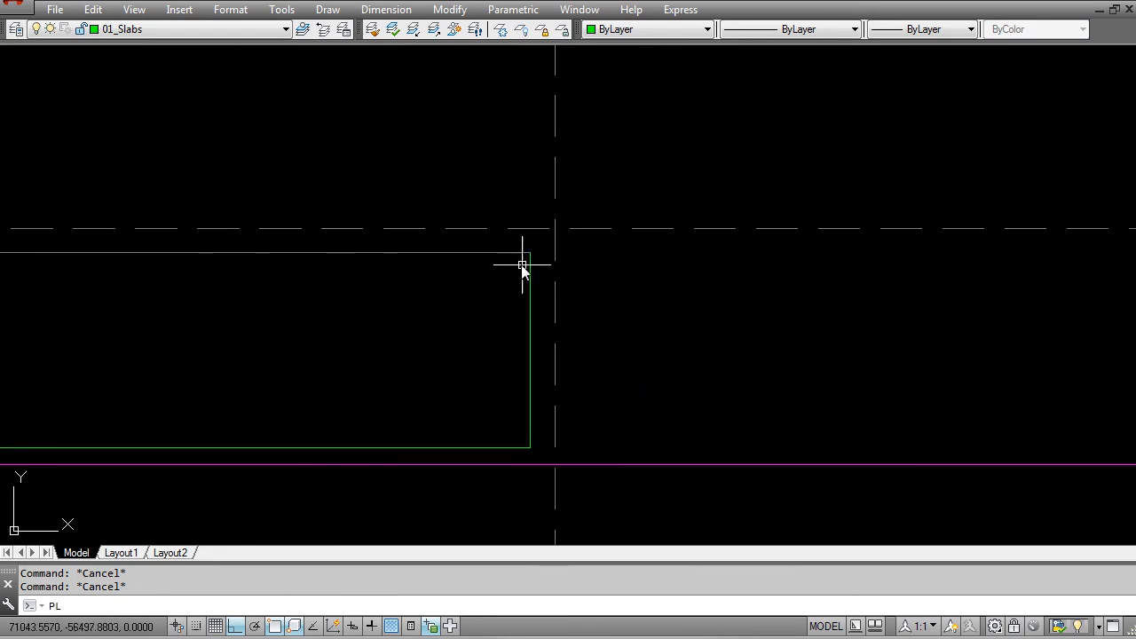
key("Return")
scroll(510, 246, "up", 4)
scroll(568, 288, "up", 2)
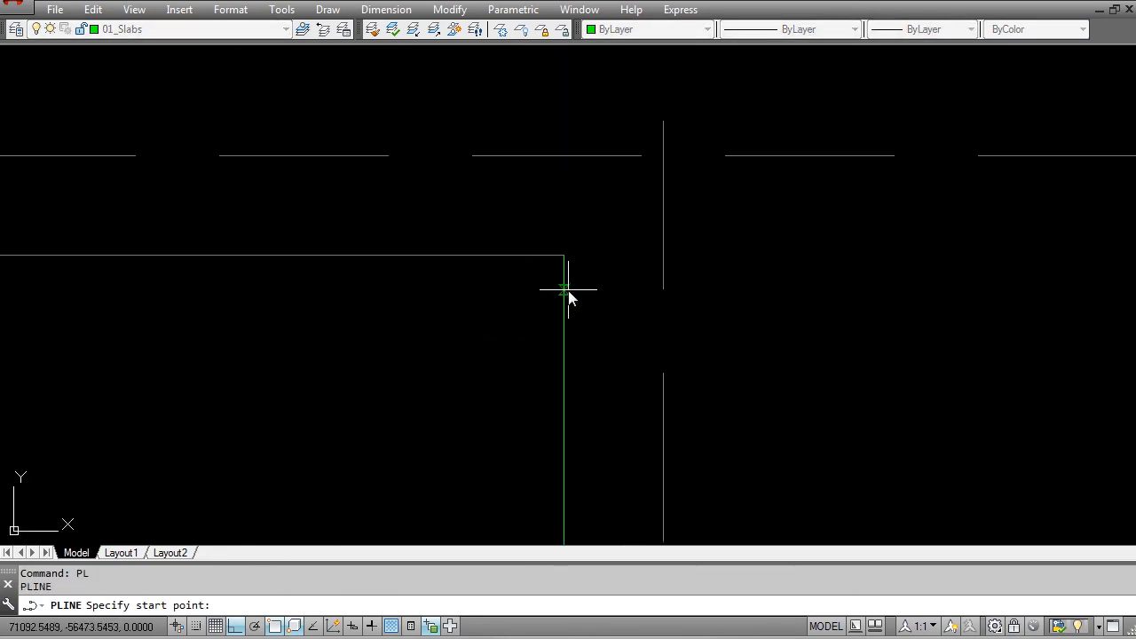
left_click(563, 288)
key("Escape")
key("Escape")
key("Escape")
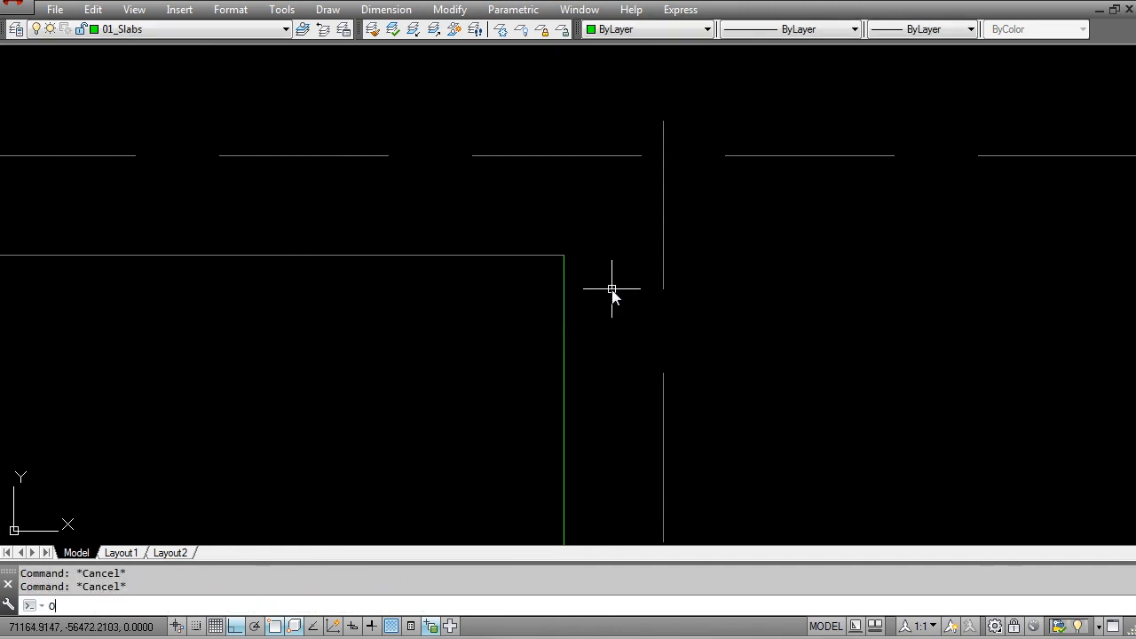
Step: Offset the vertical edge near grid 6 by 300 towards grid 7
type("o")
key("Return")
type("300")
key("Return")
left_click(564, 333)
left_click(698, 345)
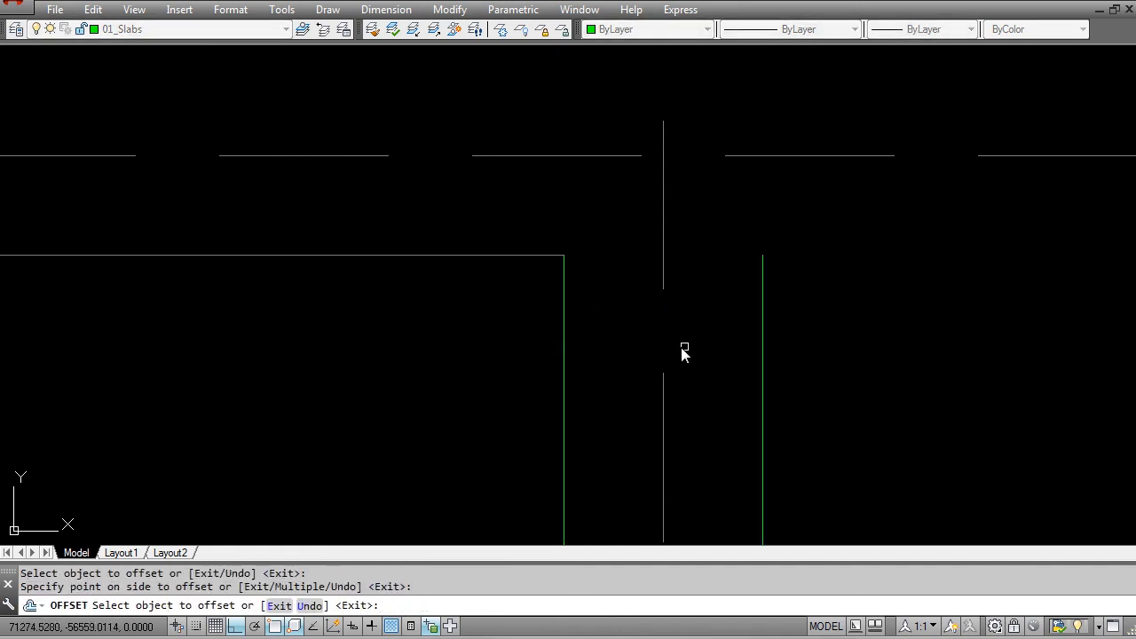
key("Escape")
Step: Draw a line joining the tops of the two vertical wall lines at grid 6
key("Escape")
type("l")
key("Return")
left_click(563, 256)
left_click(763, 256)
key("Escape")
Step: Stretch the inner top corner of the wall at grid 6 down by 30 to slope its top
type("s")
key("Return")
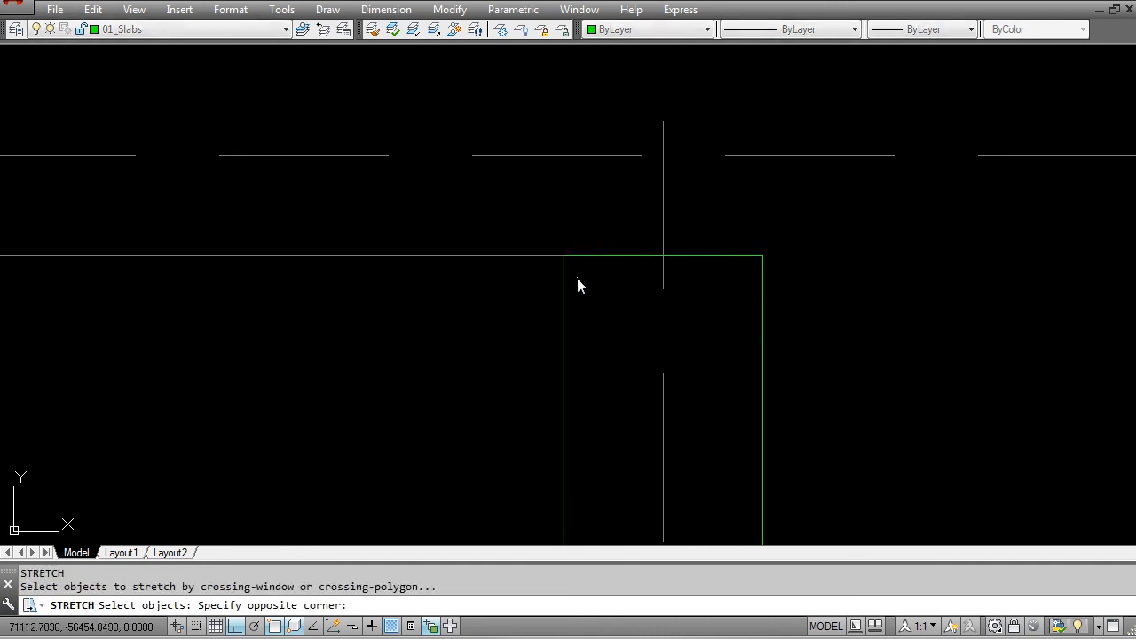
left_click(575, 275)
left_click(540, 241)
left_click(524, 274, "shift")
left_click(486, 244, "shift")
key("Return")
left_click(524, 301)
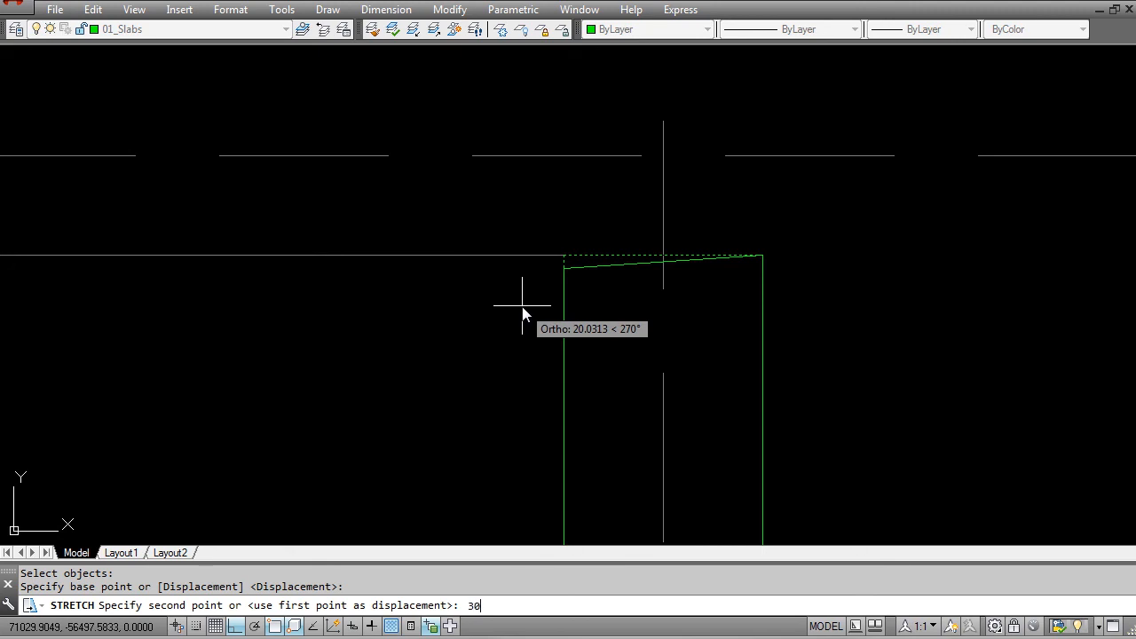
key("Return")
key("Escape")
Step: Stretch the grey horizontal line's end across the wall at grid 6 to a point past its outer edge
left_click(535, 285)
left_click(497, 243)
left_click(563, 256)
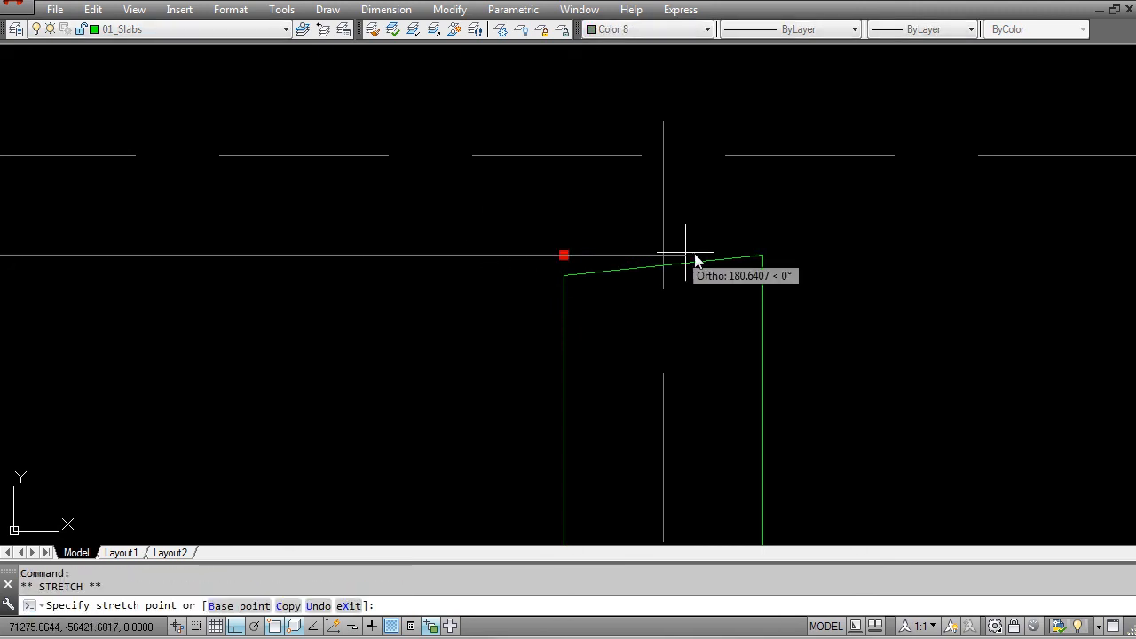
left_click(804, 256)
key("Escape")
key("Escape")
Step: Trim the grey horizontal line's overhang back to the wall's outer edge
type("TR")
key("Return")
left_click(784, 284)
left_click(750, 306)
key("Return")
left_click(796, 289)
left_click(787, 237)
key("Escape")
Step: Draw a stepped polyline from the outer wall line's midpoint: 400 towards grid 7, 200 up, 150 across, and down to the natural ground line
scroll(775, 286, "down", 5)
scroll(785, 256, "down", 4)
scroll(672, 348, "up", 4)
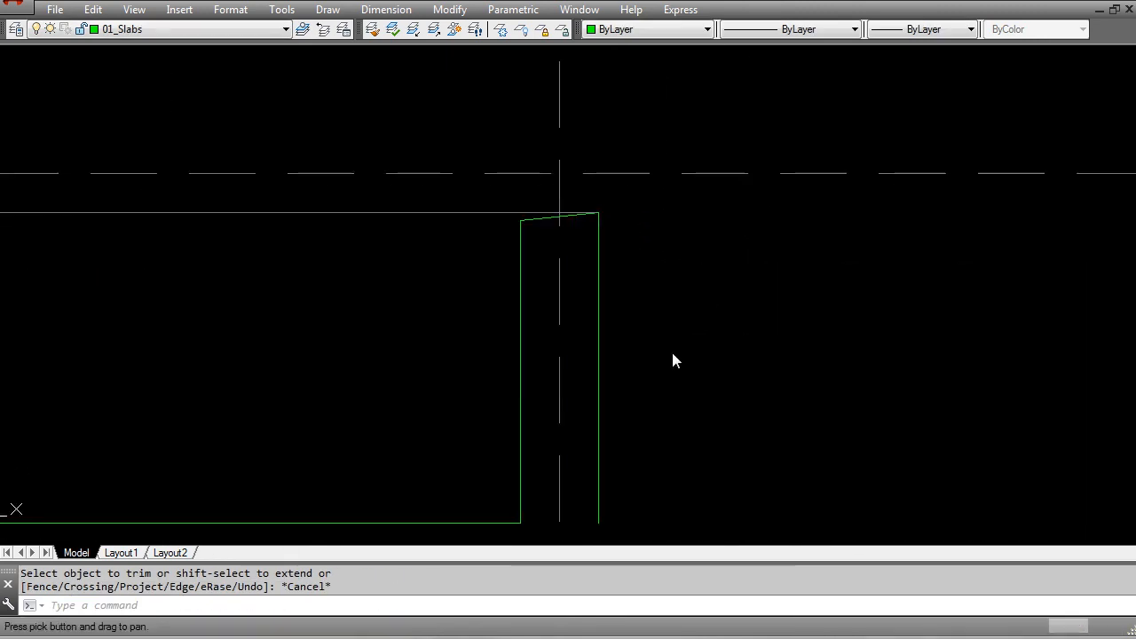
key("Escape")
middle_click_drag(672, 352, 632, 312)
key("Escape")
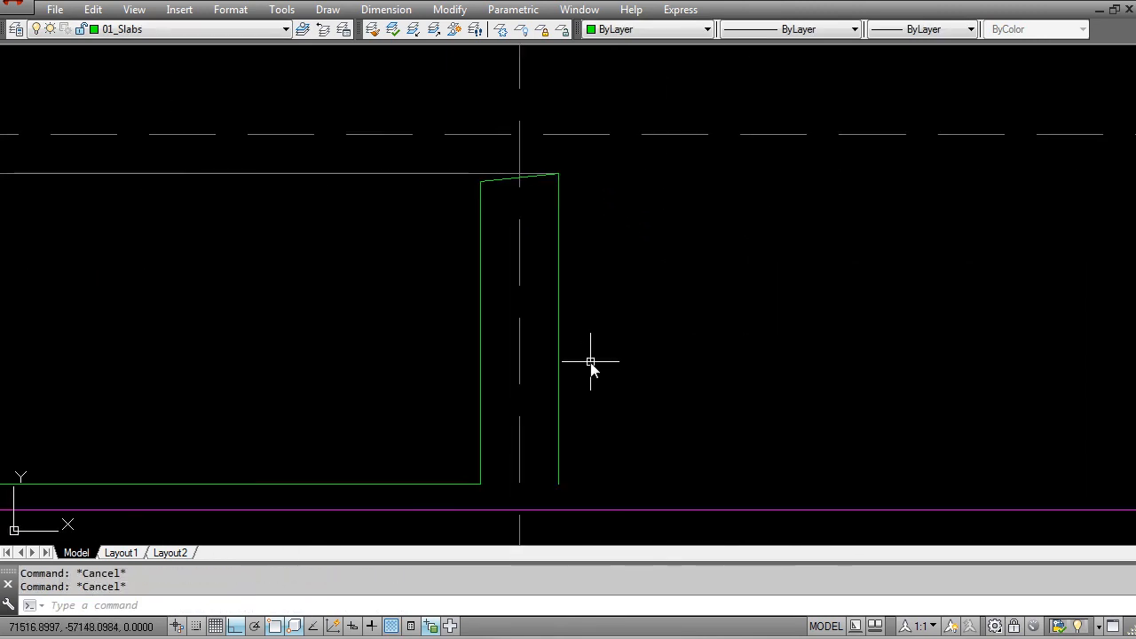
type("PL")
key("Return")
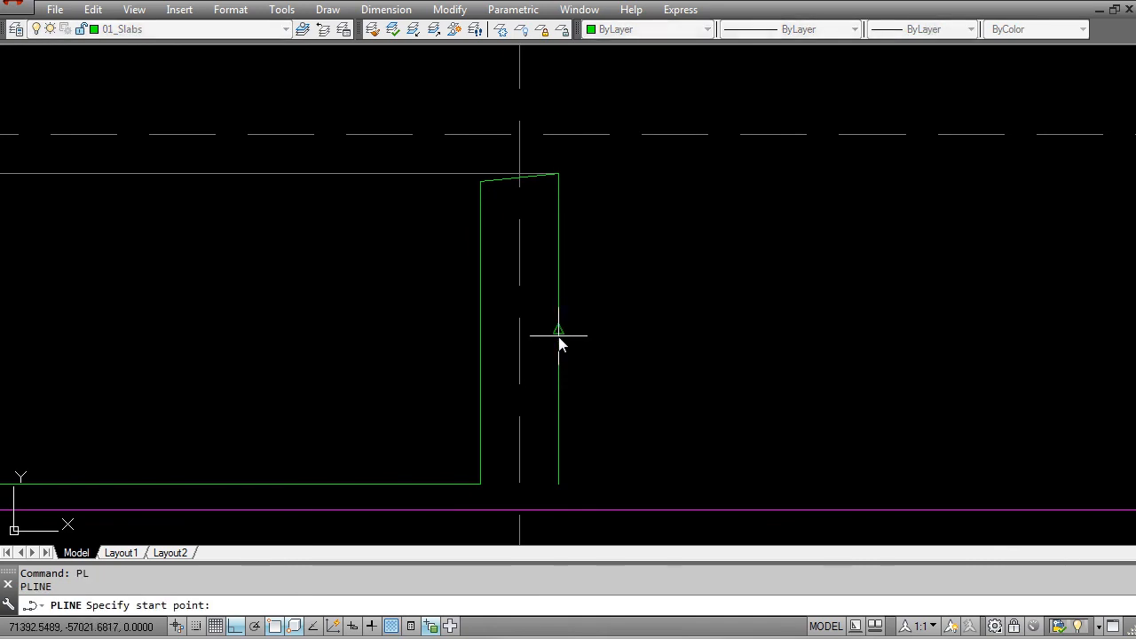
left_click(559, 331)
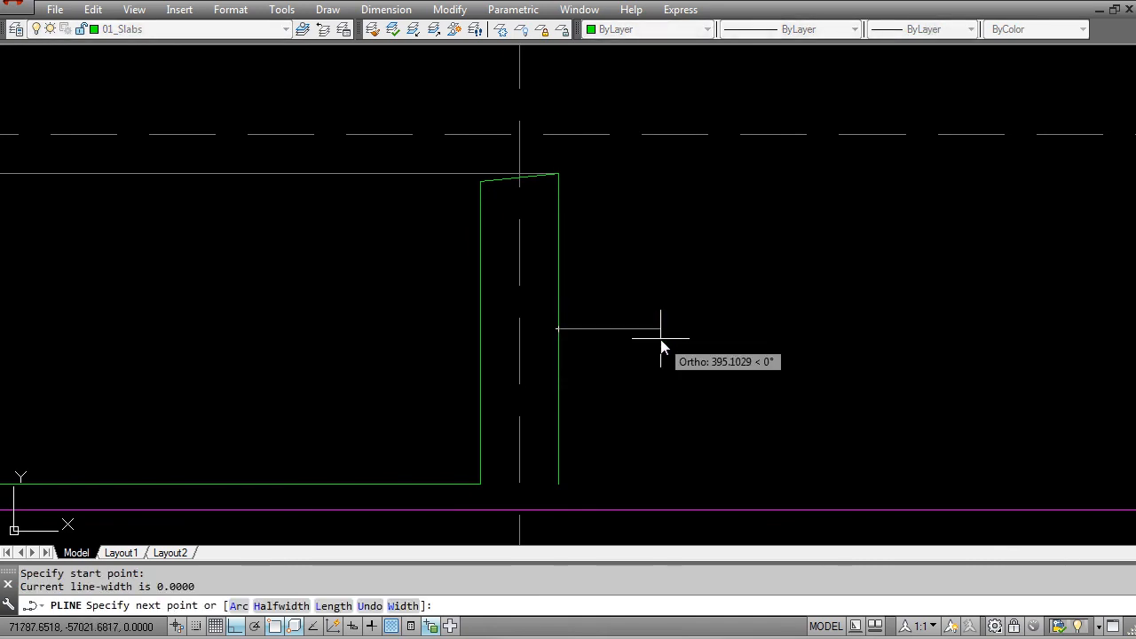
type("0")
key("Return")
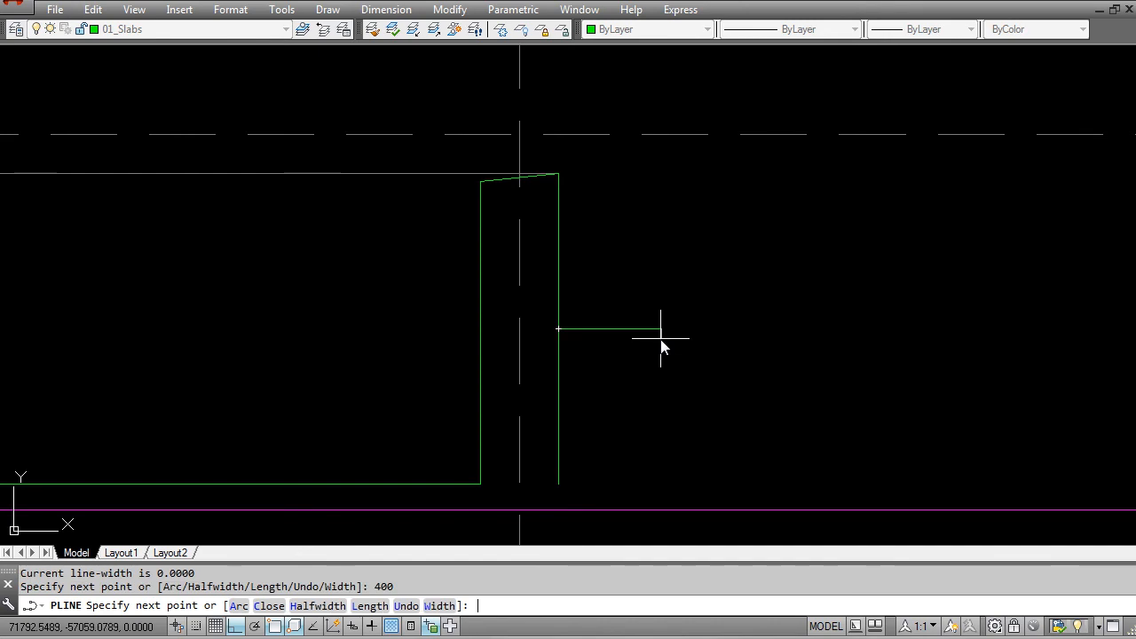
type("200")
key("Return")
type("150")
key("Return")
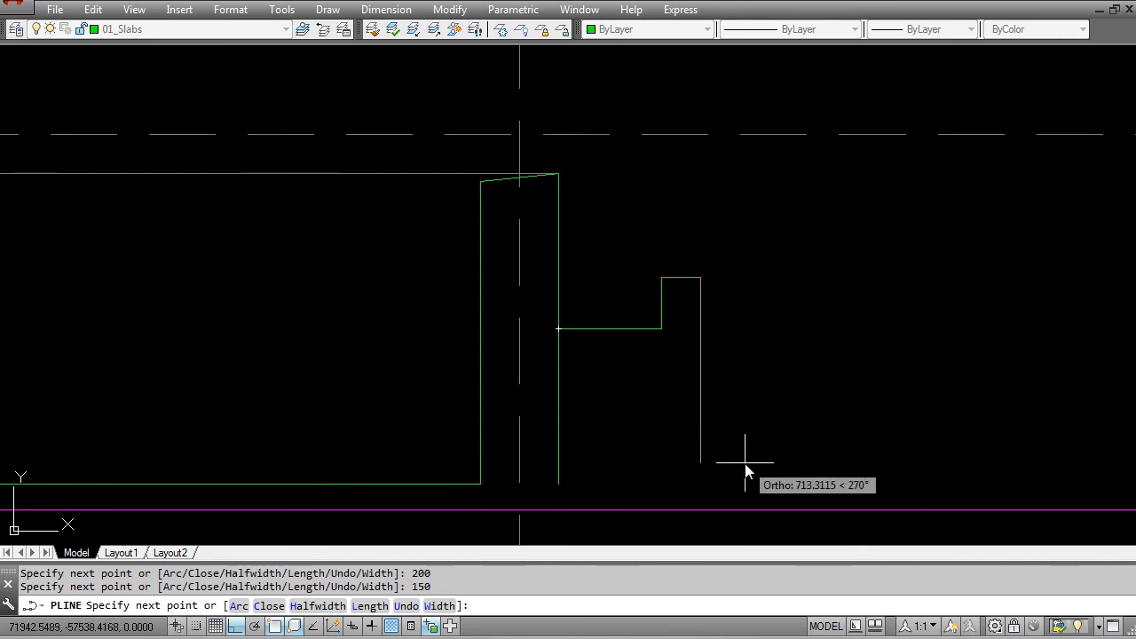
left_click(703, 508)
key("Return")
key("Escape")
key("Escape")
Step: Trim away the part of the outer wall line at grid 6 that runs below the stepped polyline
type("tr")
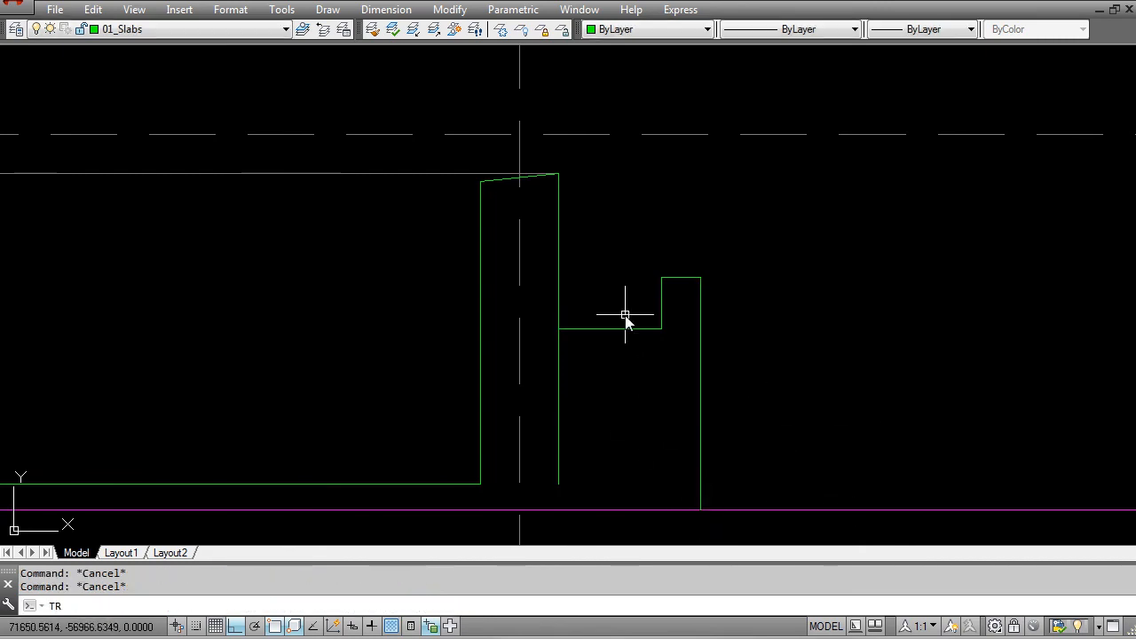
key("Return")
left_click(638, 349)
left_click(607, 314)
key("Return")
left_click(573, 382)
left_click(552, 382)
key("Escape")
scroll(586, 369, "down", 2)
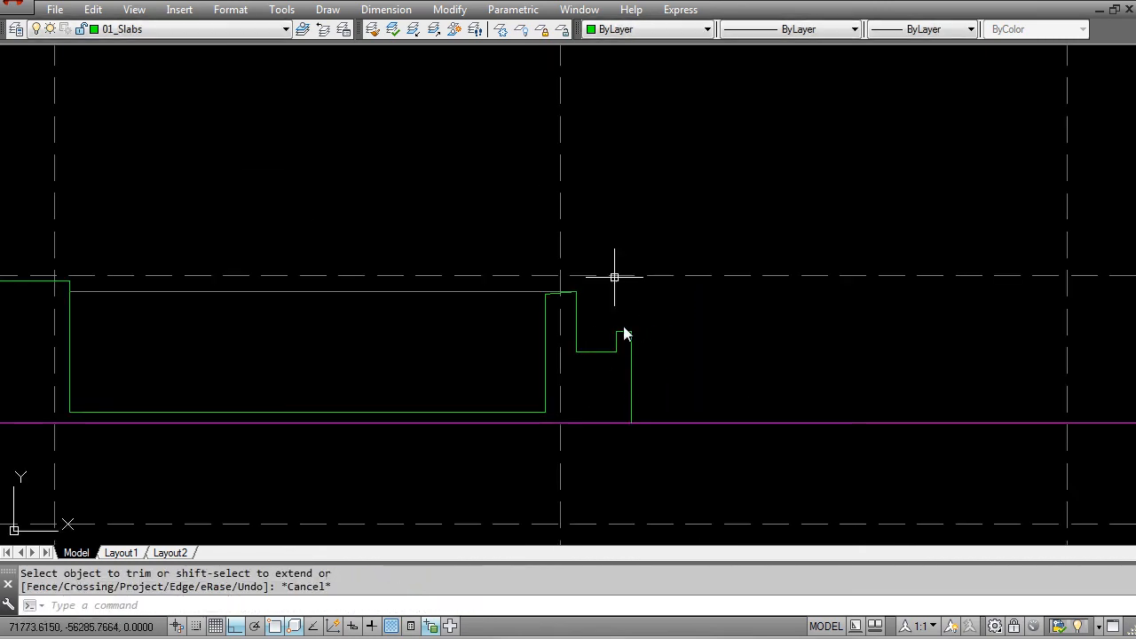
scroll(627, 388, "up", 4)
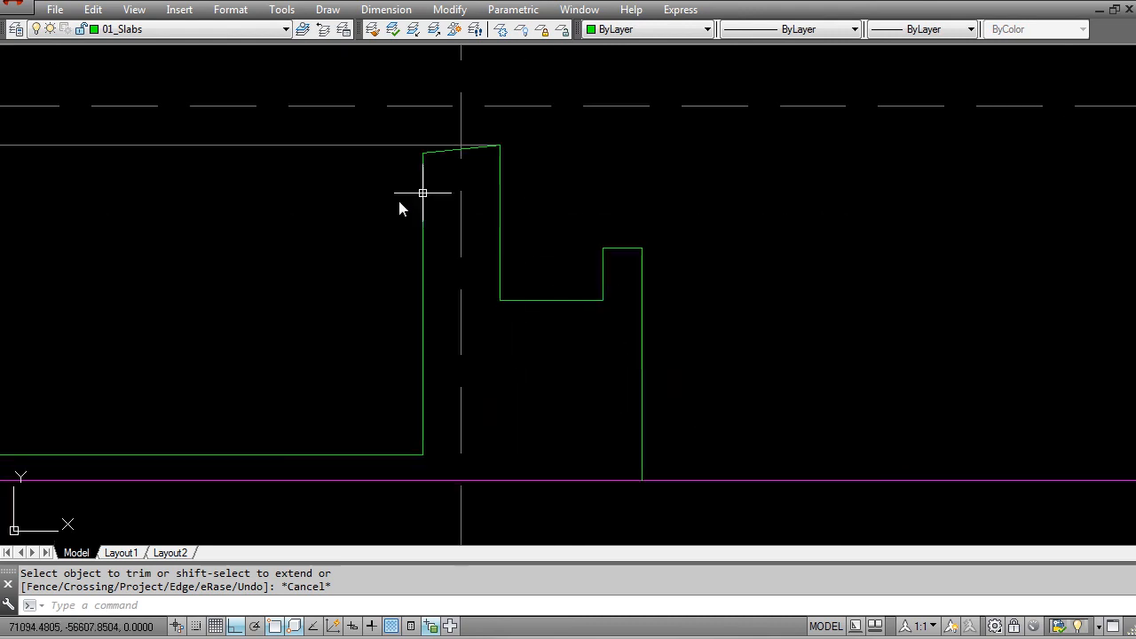
scroll(594, 282, "down", 6)
middle_click_drag(543, 262, 607, 409)
scroll(610, 396, "down", 4)
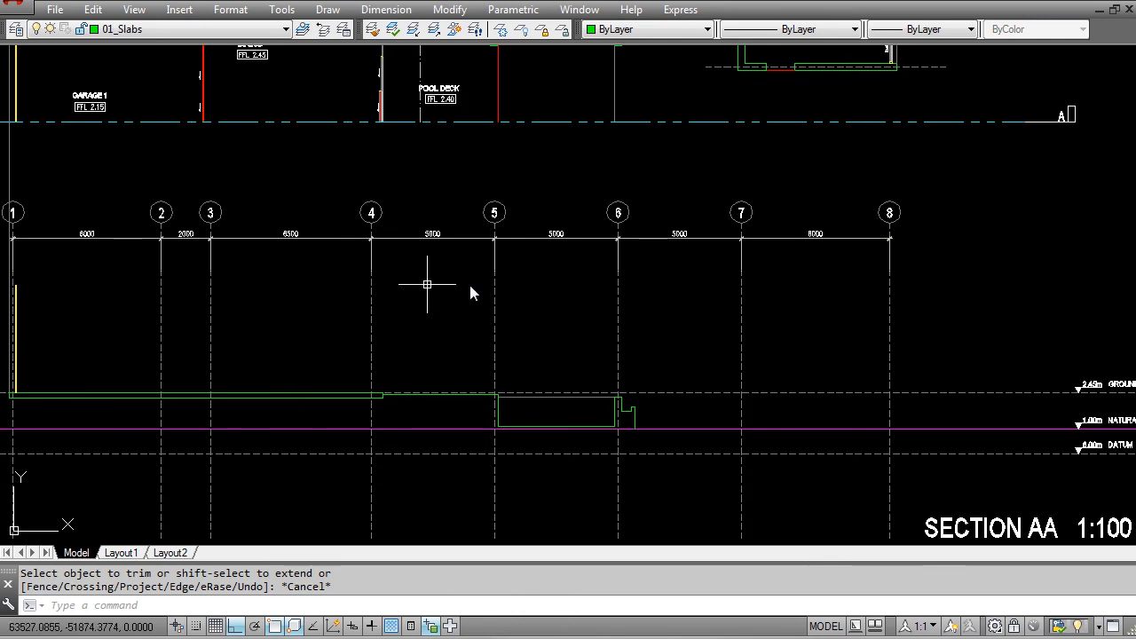
Step: Offset the pool deck line between grids 4 and 5 downward by 30
scroll(520, 361, "up", 2)
scroll(525, 347, "up", 2)
left_click(525, 334)
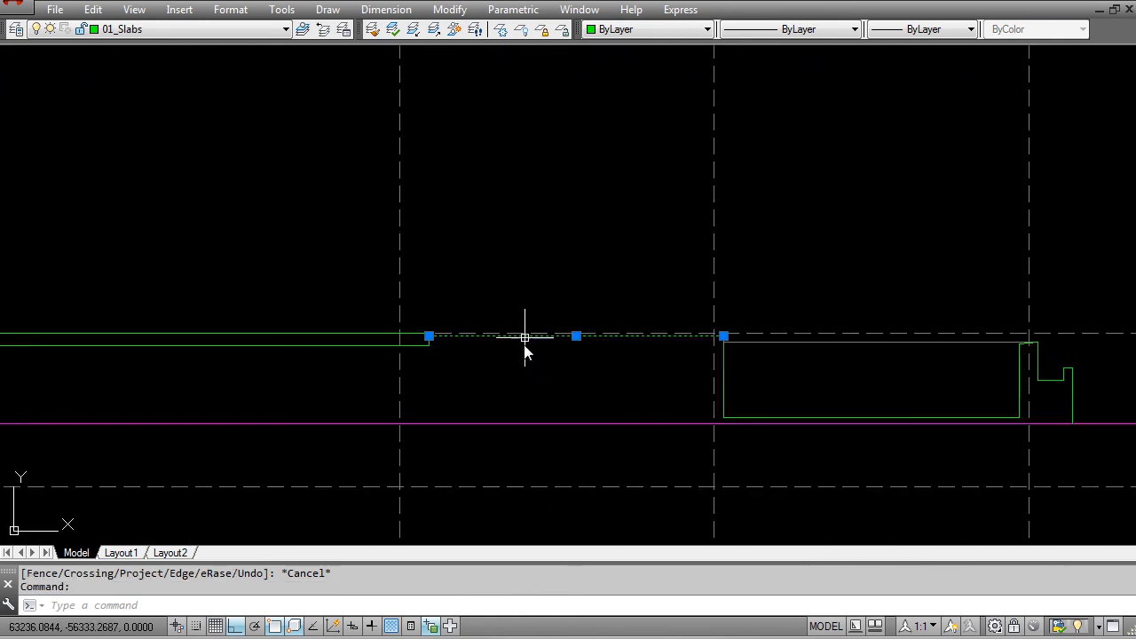
scroll(511, 316, "up", 4)
key("Escape")
key("Escape")
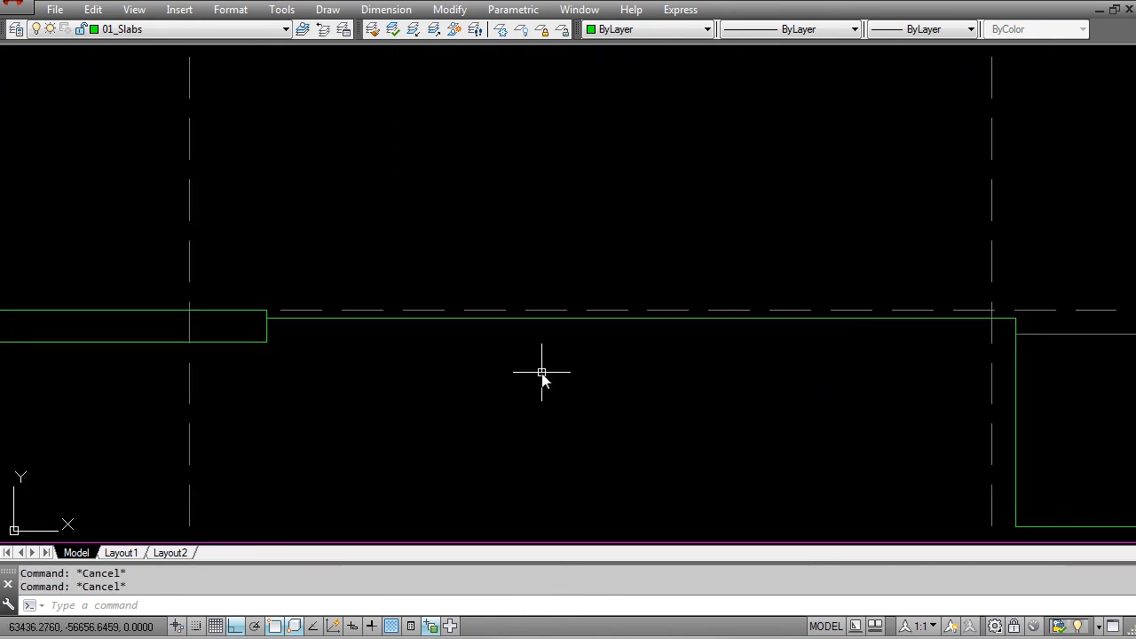
type("o")
key("Return")
type("30")
key("Return")
left_click(601, 317)
left_click(590, 377)
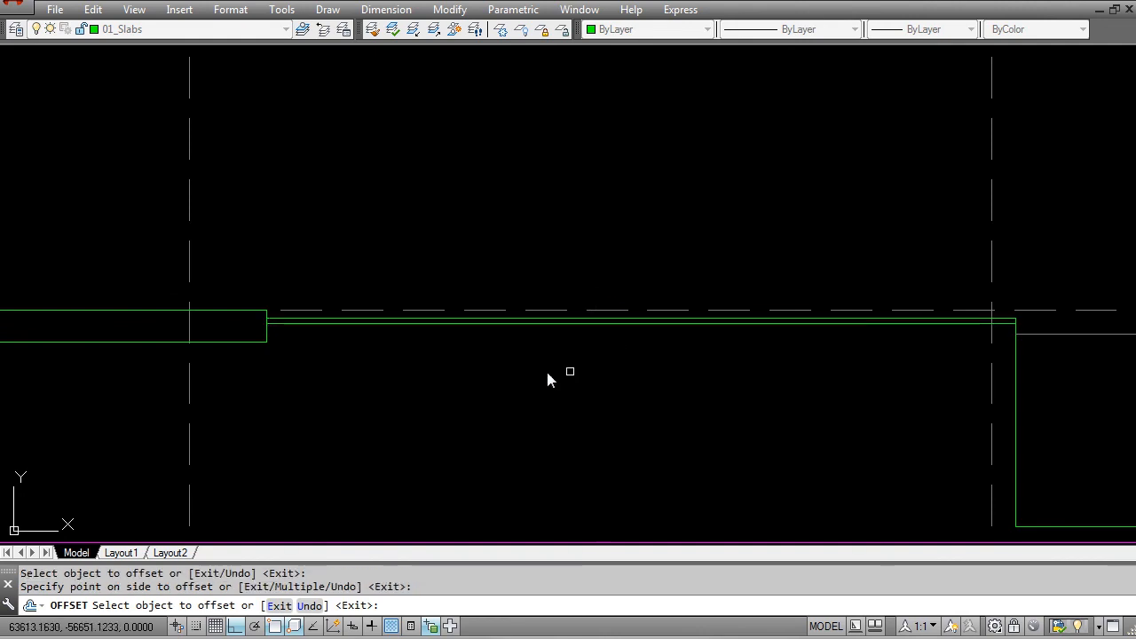
scroll(904, 312, "up", 1)
scroll(815, 318, "up", 3)
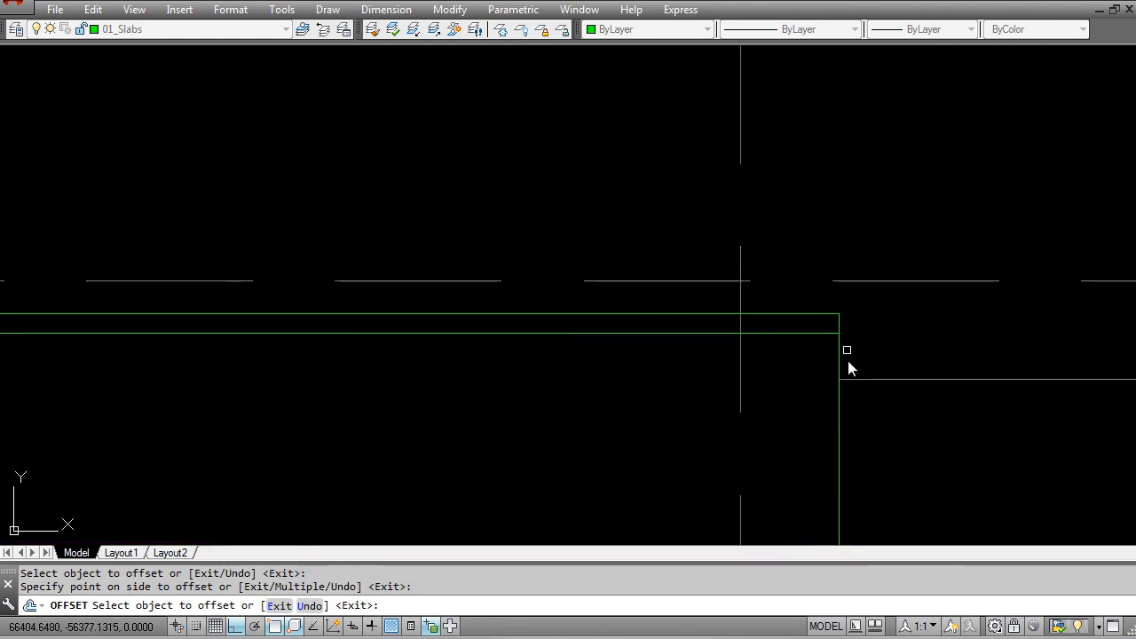
key("Escape")
left_click(839, 314)
scroll(794, 332, "down", 2)
middle_click_drag(790, 406, 467, 329)
key("Escape")
scroll(502, 269, "up", 1)
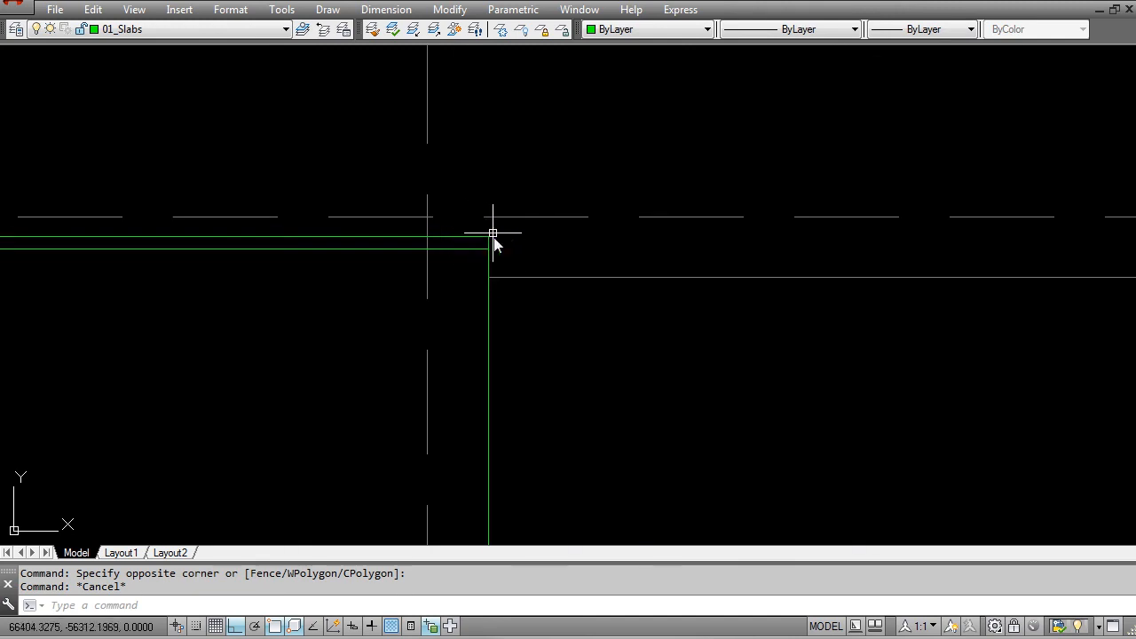
scroll(524, 267, "down", 3)
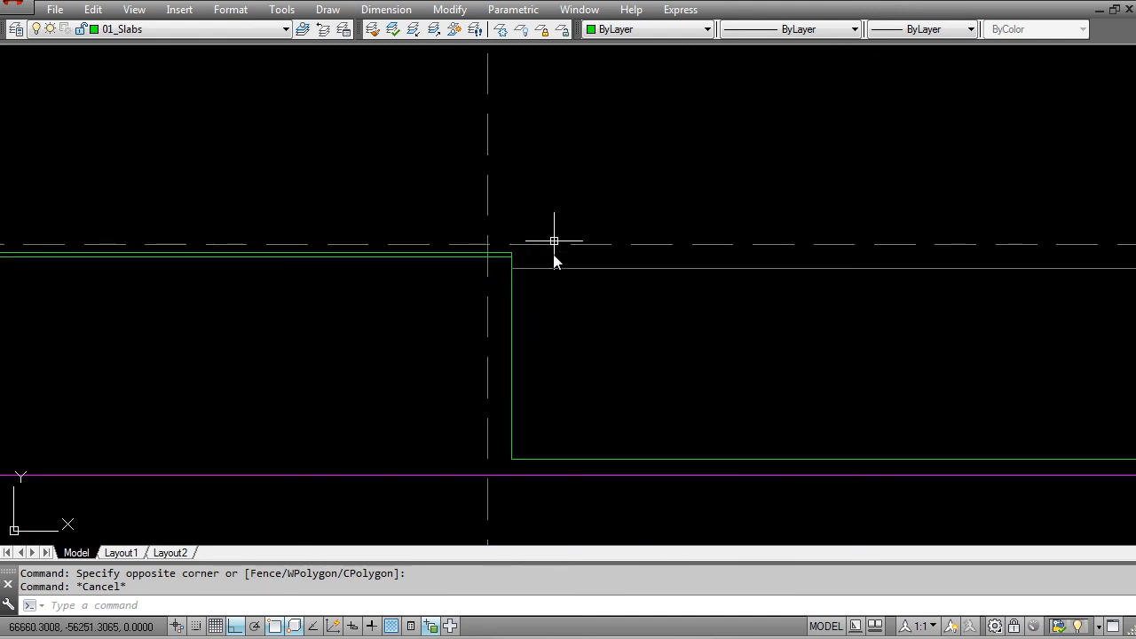
scroll(712, 313, "down", 3)
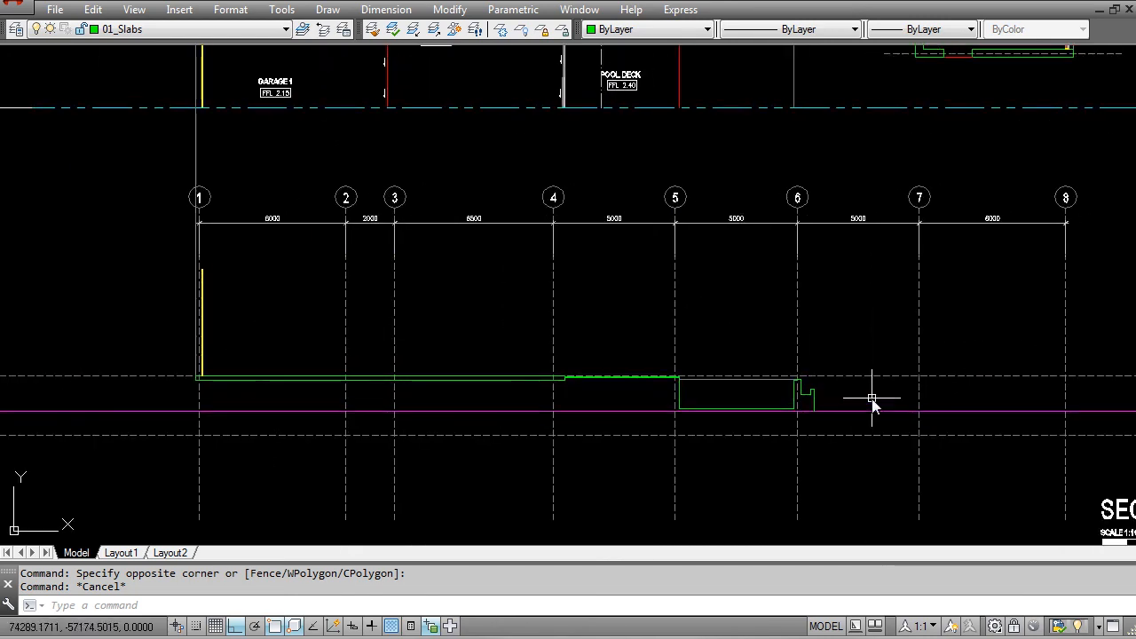
middle_click_drag(149, 407, 515, 399)
scroll(531, 359, "up", 3)
scroll(610, 399, "up", 2)
key("Escape")
type("PL")
key("Return")
scroll(702, 401, "down", 4)
middle_click_drag(713, 417, 274, 406)
middle_click_drag(770, 414, 450, 420)
scroll(941, 404, "up", 2)
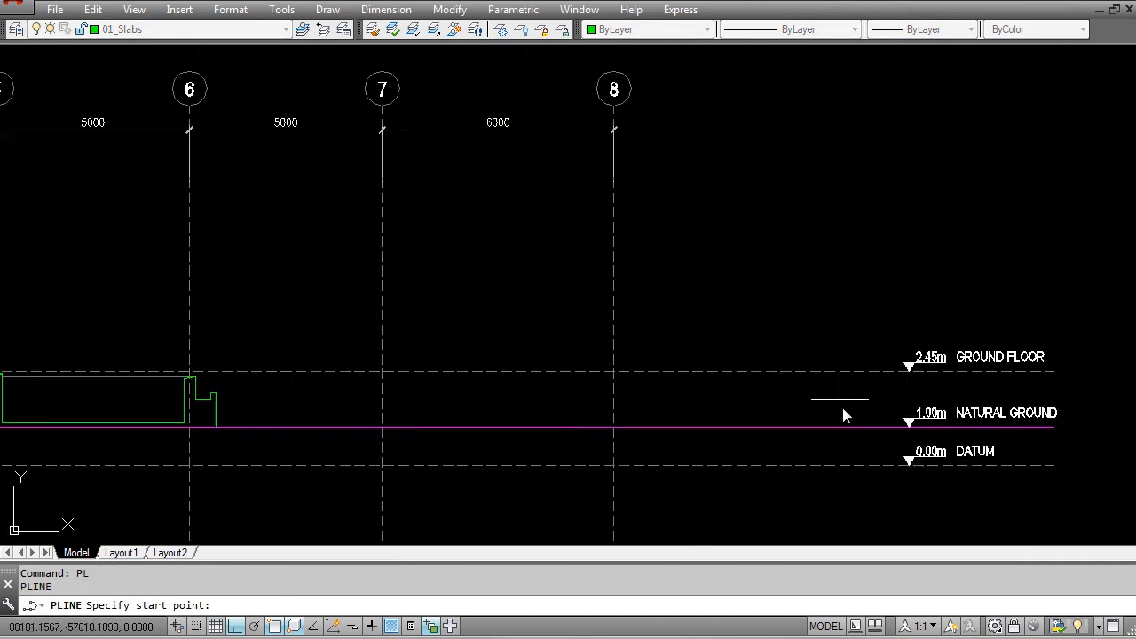
scroll(987, 392, "down", 3)
middle_click_drag(243, 409, 634, 400)
scroll(643, 398, "up", 4)
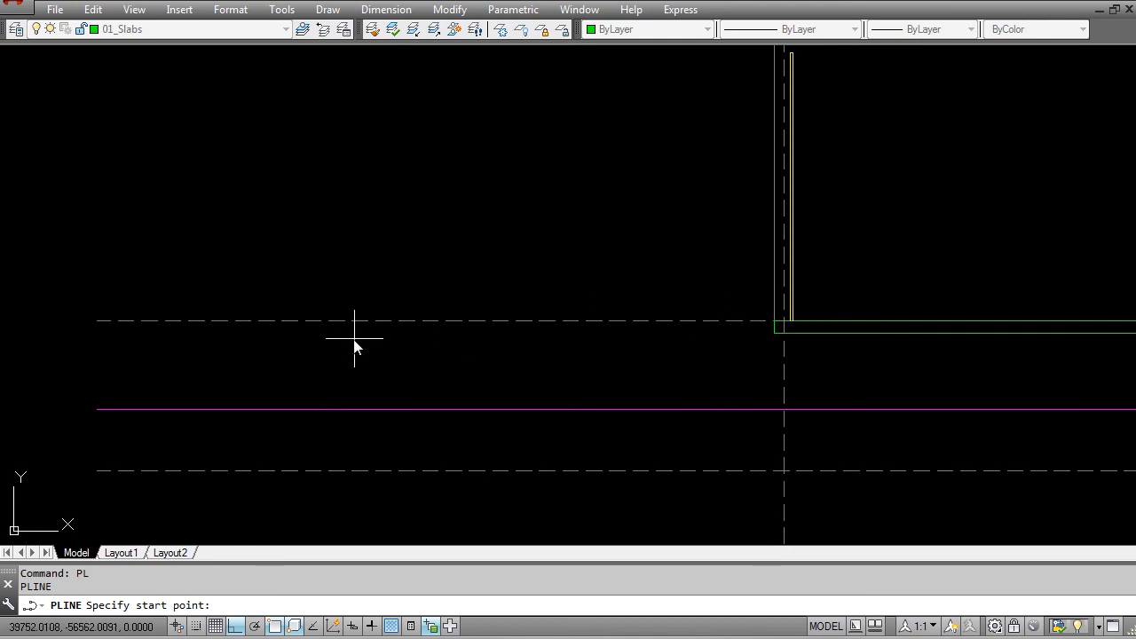
scroll(521, 355, "down", 3)
scroll(550, 352, "up", 5)
key("Escape")
type("PL")
key("Return")
scroll(701, 344, "up", 4)
left_click(709, 330)
scroll(695, 347, "down", 2)
key("Escape")
Step: Draw a polyline from the slab's outer top corner at grid 1, sloping slightly down and then running horizontally away from the building
key("Return")
scroll(685, 338, "up", 2)
left_click(680, 325)
scroll(655, 333, "down", 2)
key("F8")
scroll(591, 345, "up", 2)
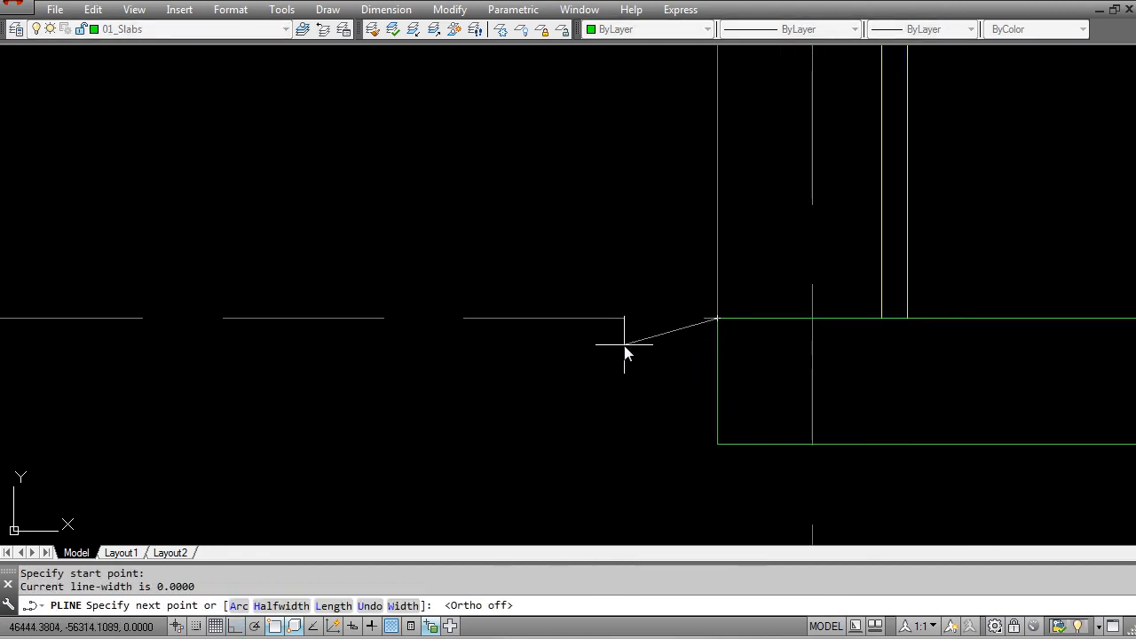
left_click(624, 347)
scroll(570, 372, "down", 3)
key("F8")
middle_click_drag(213, 378, 662, 398)
scroll(653, 394, "down", 1)
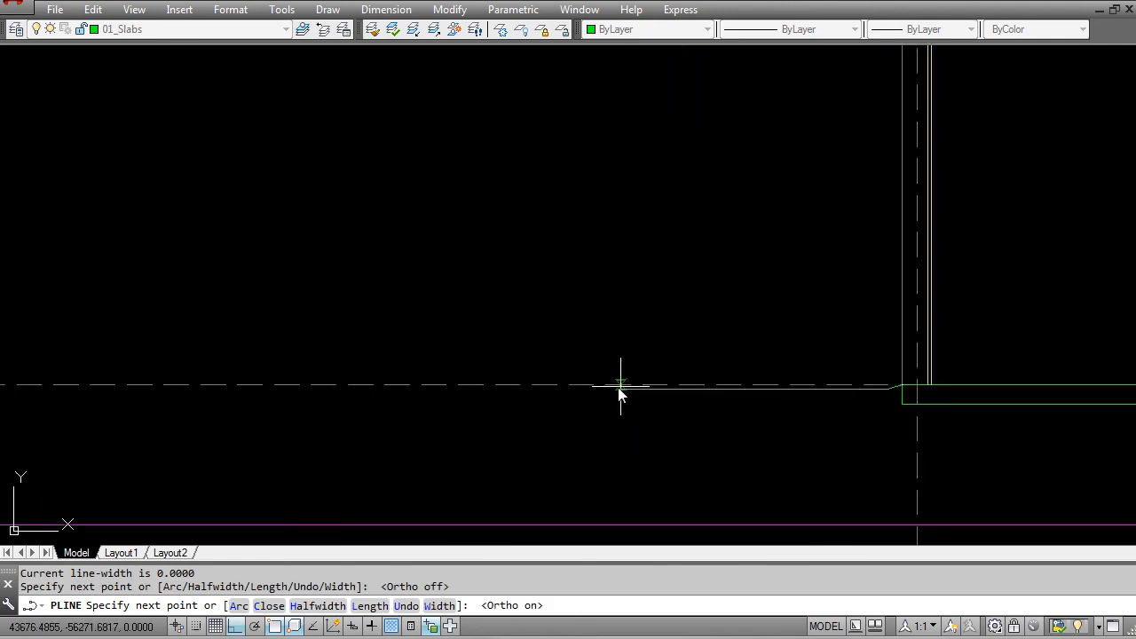
scroll(579, 396, "down", 1)
left_click(388, 424)
key("Escape")
key("Escape")
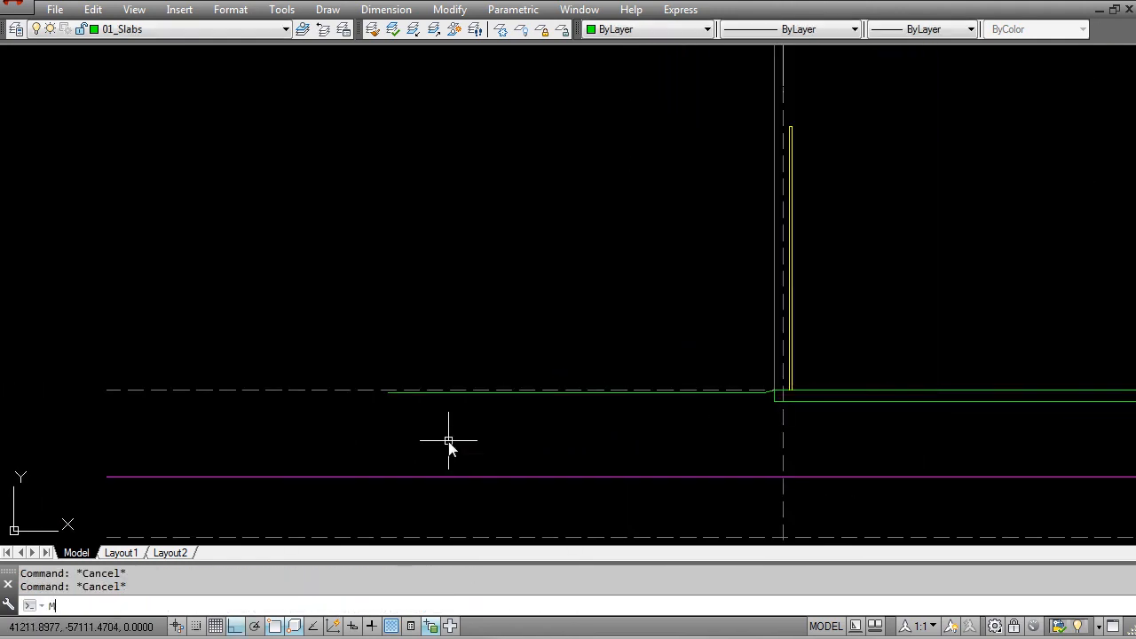
Step: Match the new outside ground polyline's properties to those of the magenta natural ground line
type("MA")
key("Return")
left_click(482, 477)
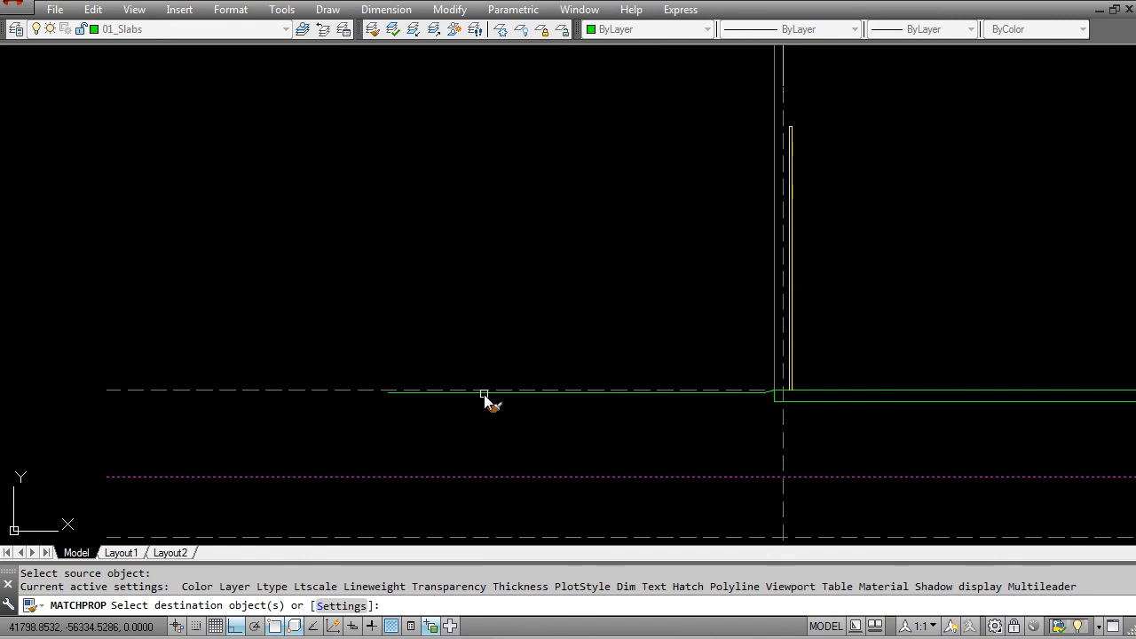
left_click(484, 393)
key("Escape")
scroll(406, 398, "down", 3)
middle_click_drag(485, 418, 282, 373)
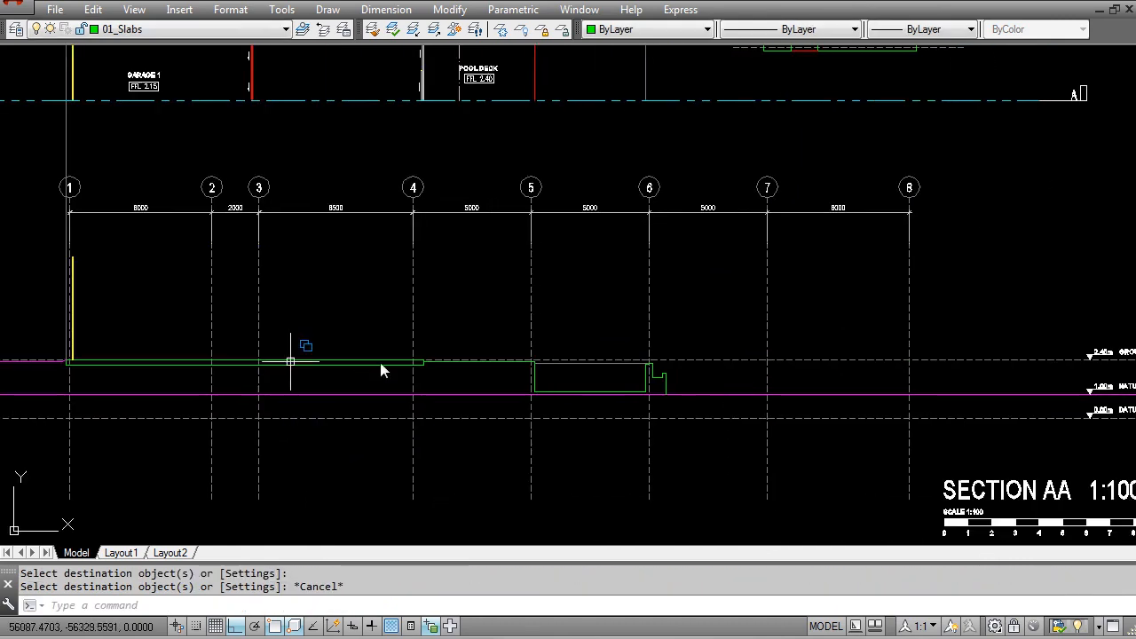
Step: Trim the natural ground line at the outer face of the stepped edge, removing the stretch beneath the building
scroll(631, 394, "up", 5)
key("Escape")
key("Escape")
type("TR")
key("Return")
left_click(672, 374)
left_click(654, 367)
key("Return")
left_click(651, 394)
key("Escape")
type("PL")
key("Return")
left_click(665, 394)
scroll(666, 406, "up", 6)
key("Escape")
Step: Draw a horizontal polyline from the foot of the stepped edge beneath the building to a point beyond grid 1
key("Return")
left_click(701, 369)
scroll(470, 400, "down", 8)
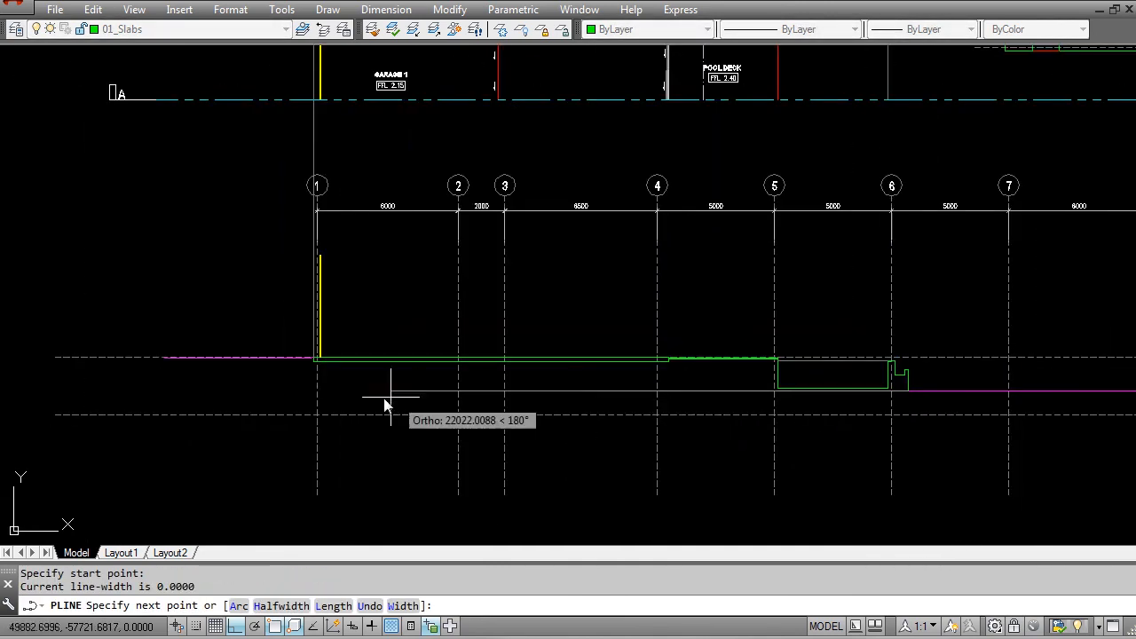
left_click(171, 393)
key("Return")
key("Escape")
Step: Set the new line beneath the building to Color 8 and linetype HIDDENX2, and open its properties
left_click(211, 390)
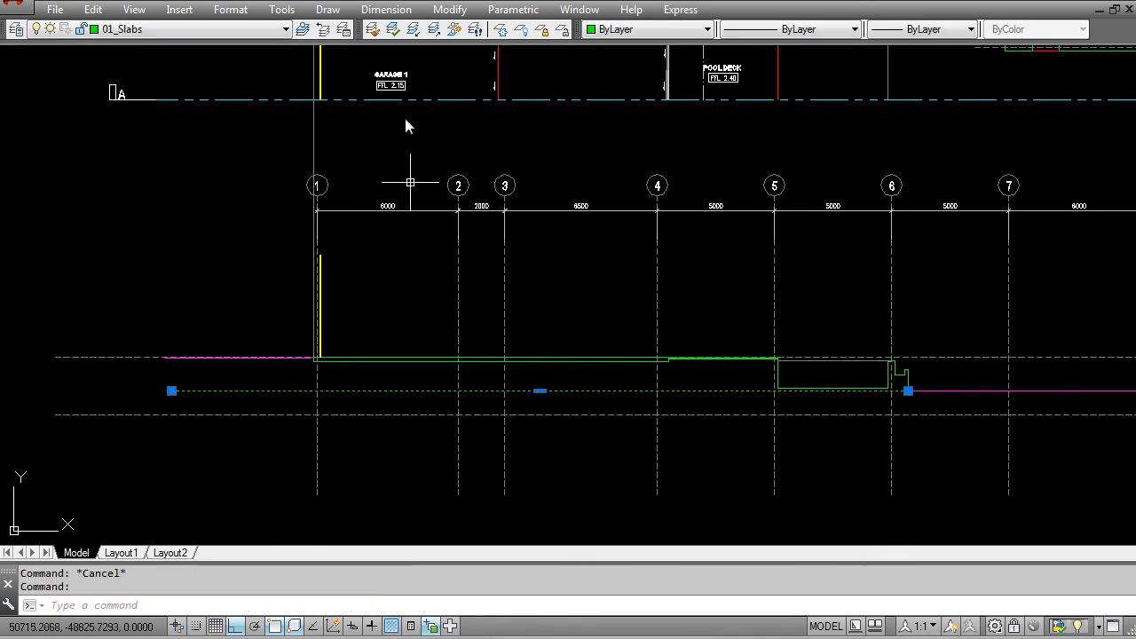
left_click(621, 29)
scroll(630, 169, "down", 2)
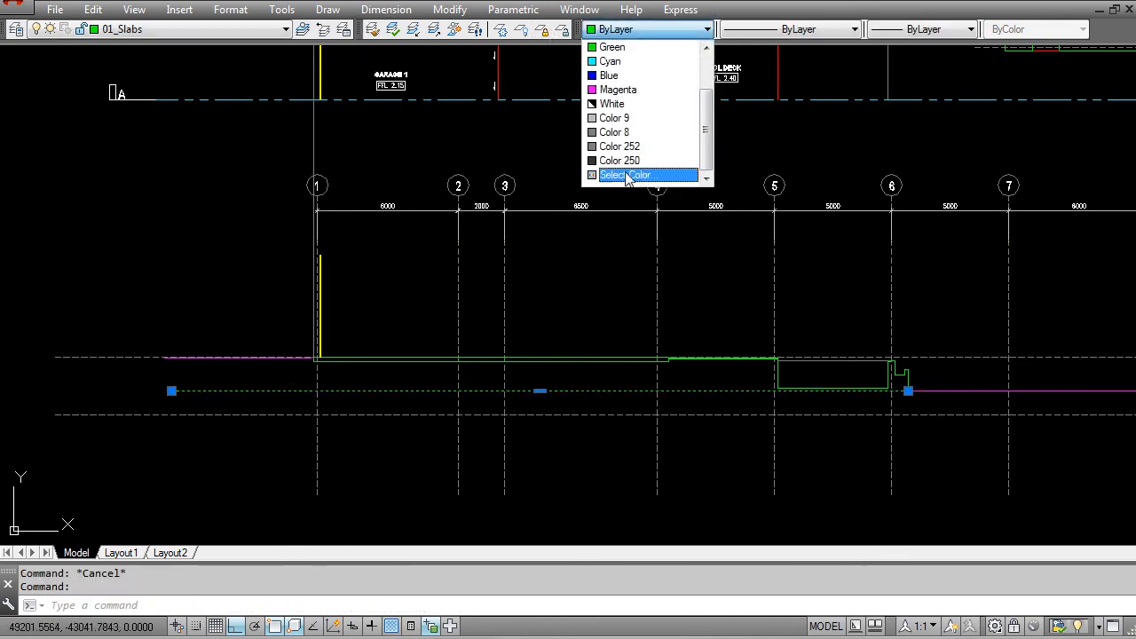
left_click(627, 135)
left_click(766, 29)
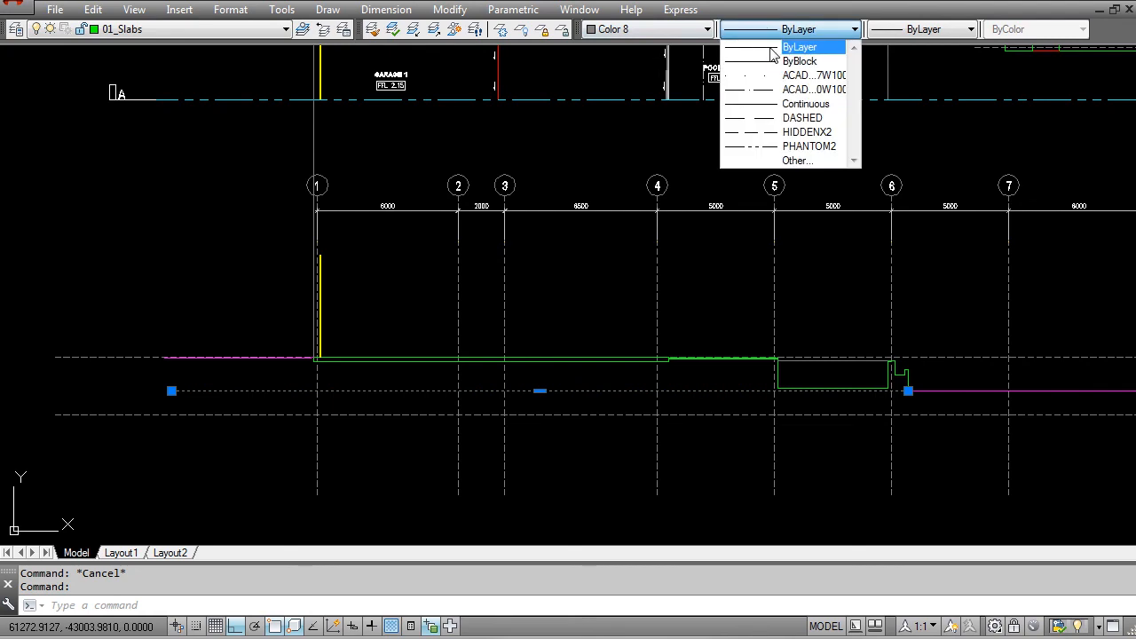
left_click(796, 135)
key("ctrl+1")
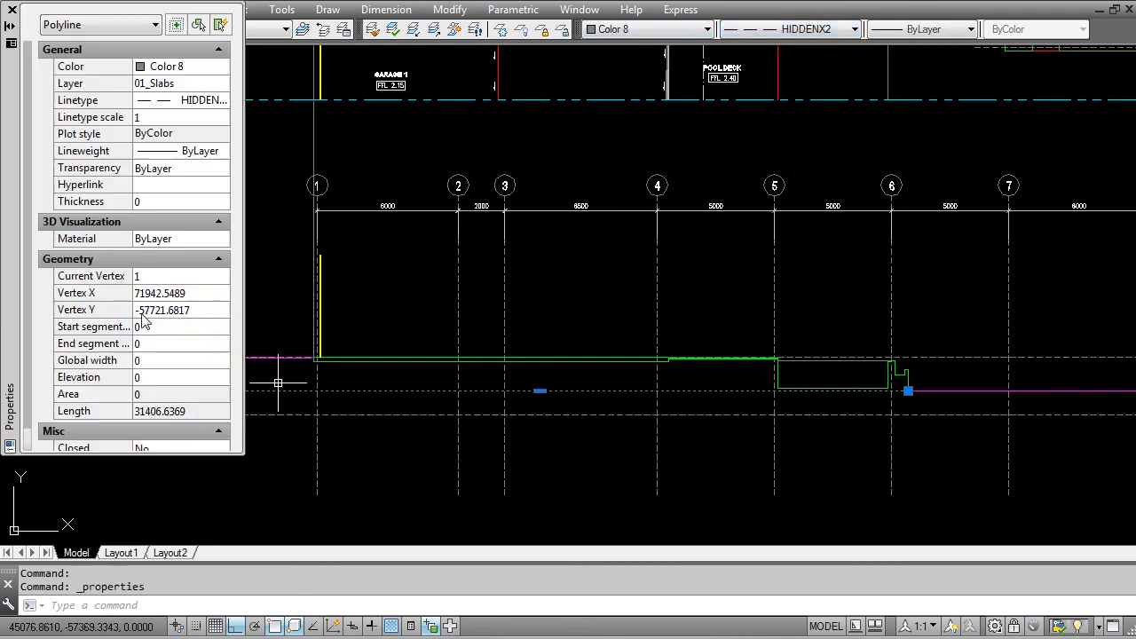
Step: Set the linetype scale of the line beneath the building to 50
left_click(164, 119)
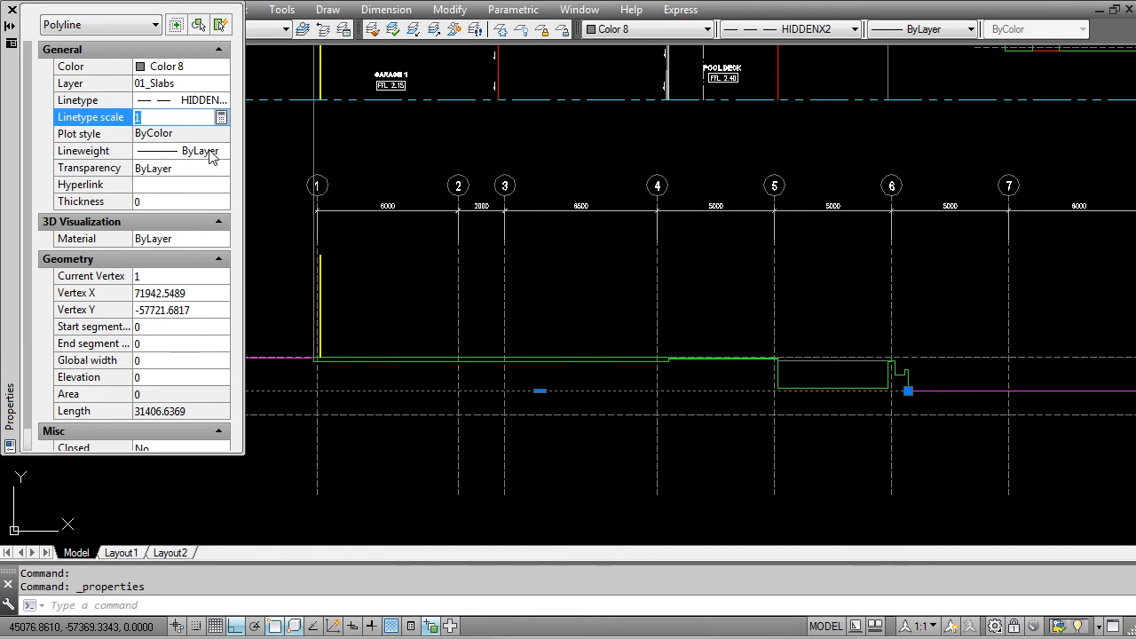
type("50")
key("Return")
scroll(255, 164, "up", 3)
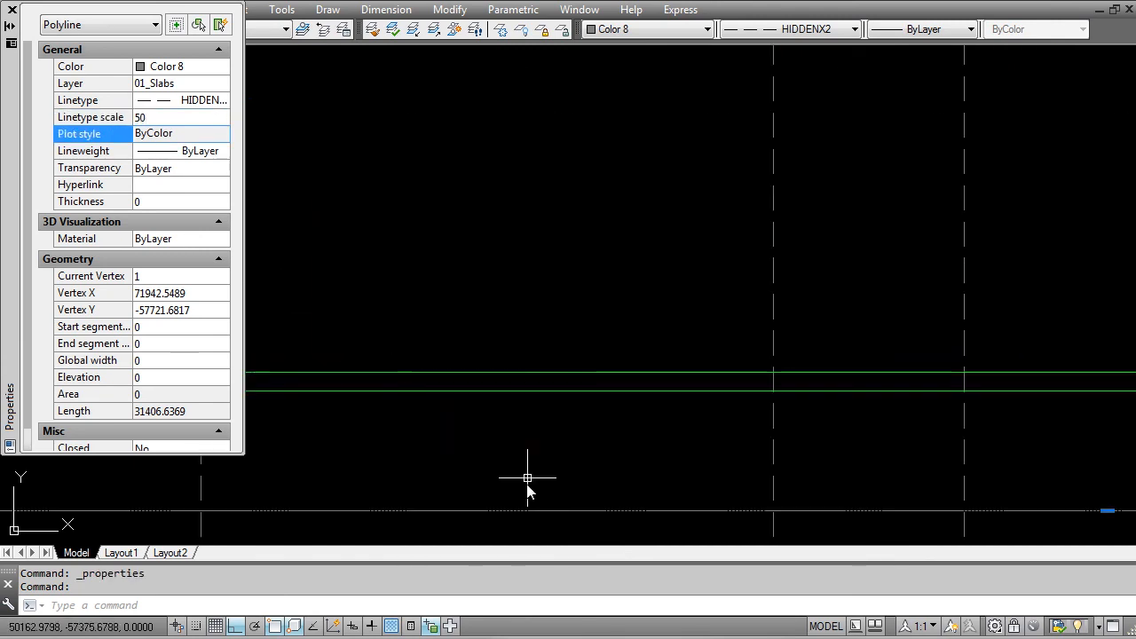
key("Escape")
left_click(495, 518)
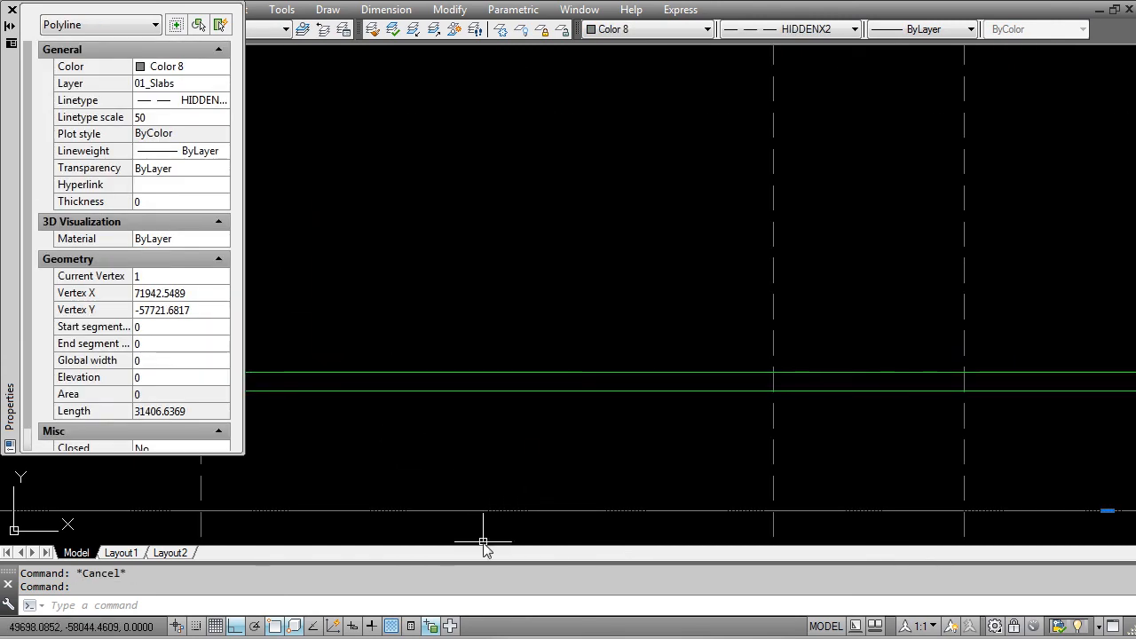
middle_click_drag(483, 512, 515, 443)
key("Escape")
Step: Set the linetype scale of the line beneath the building to 150
left_click(473, 441)
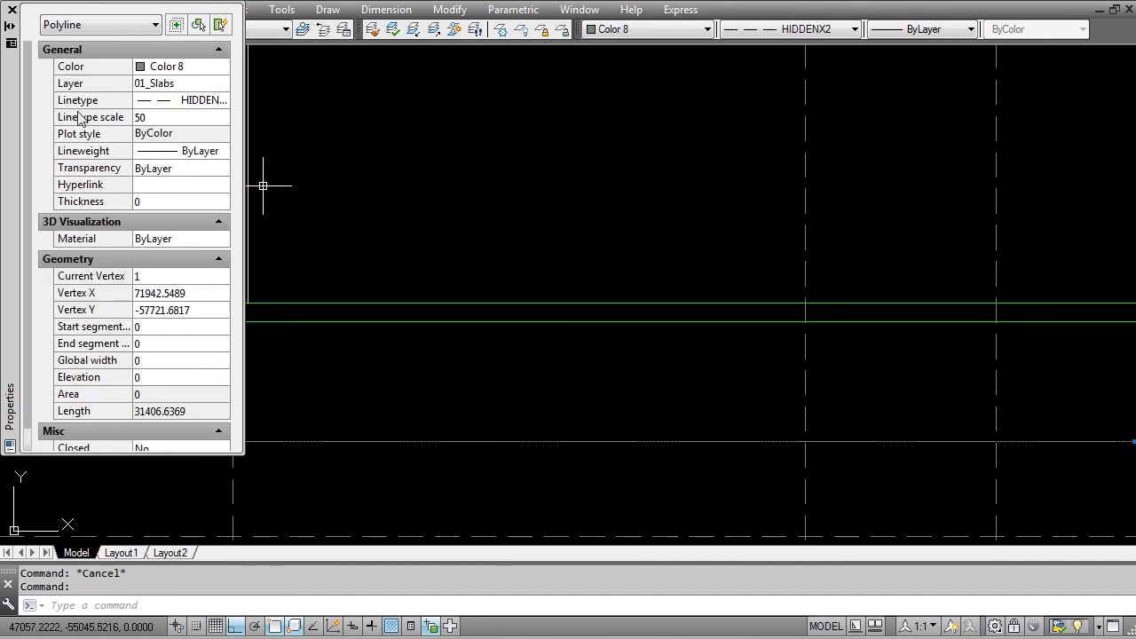
left_click(144, 118)
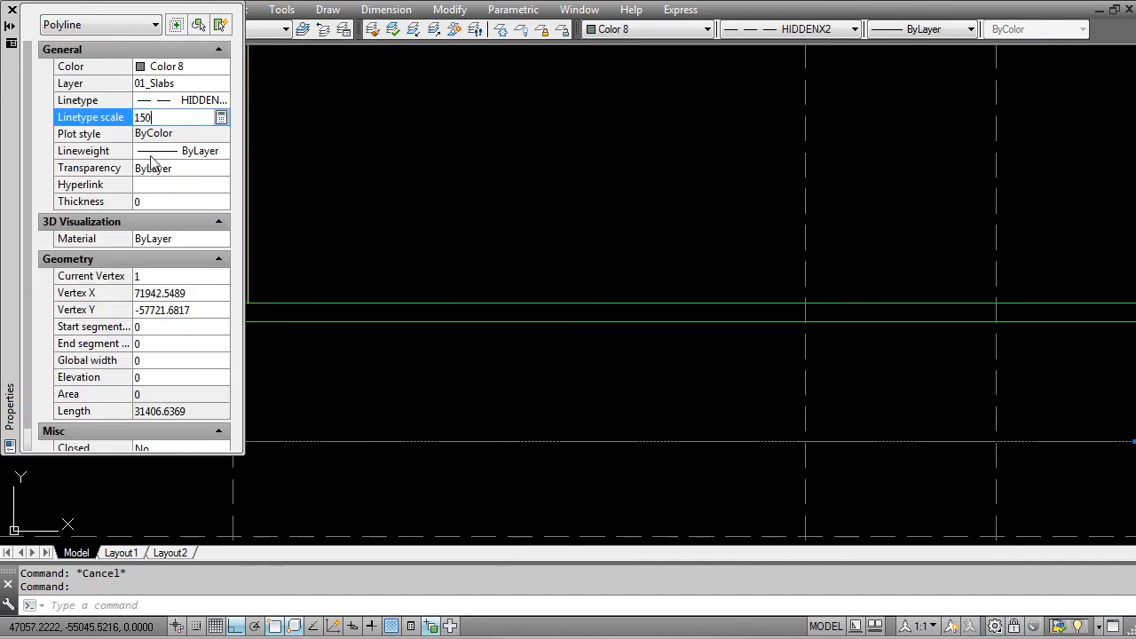
type("150")
key("Tab")
scroll(454, 426, "up", 4)
middle_click_drag(426, 414, 580, 227)
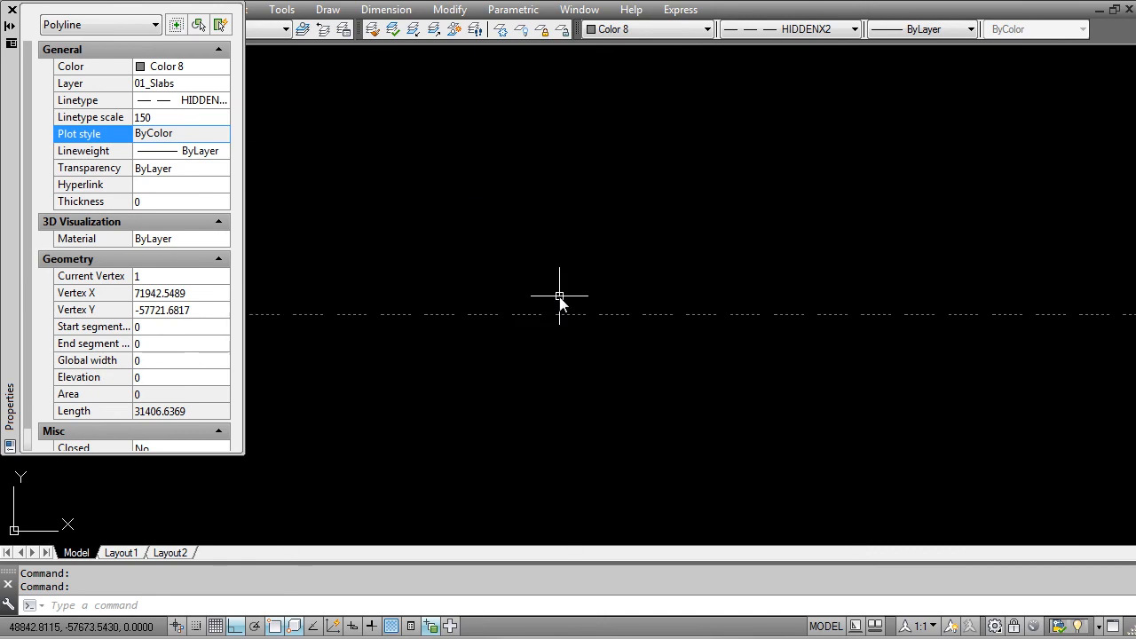
Step: Set the linetype scale of the line beneath the building to 300 and close its properties
left_click(153, 122)
type("3")
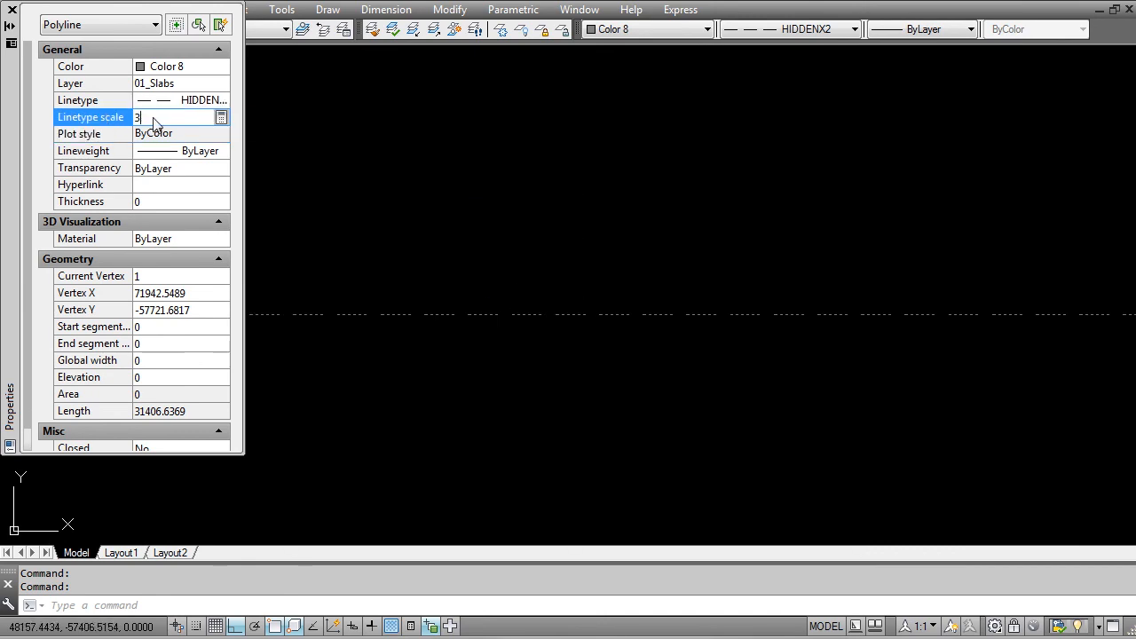
type("00")
key("Return")
scroll(512, 258, "down", 6)
middle_click_drag(594, 285, 595, 402)
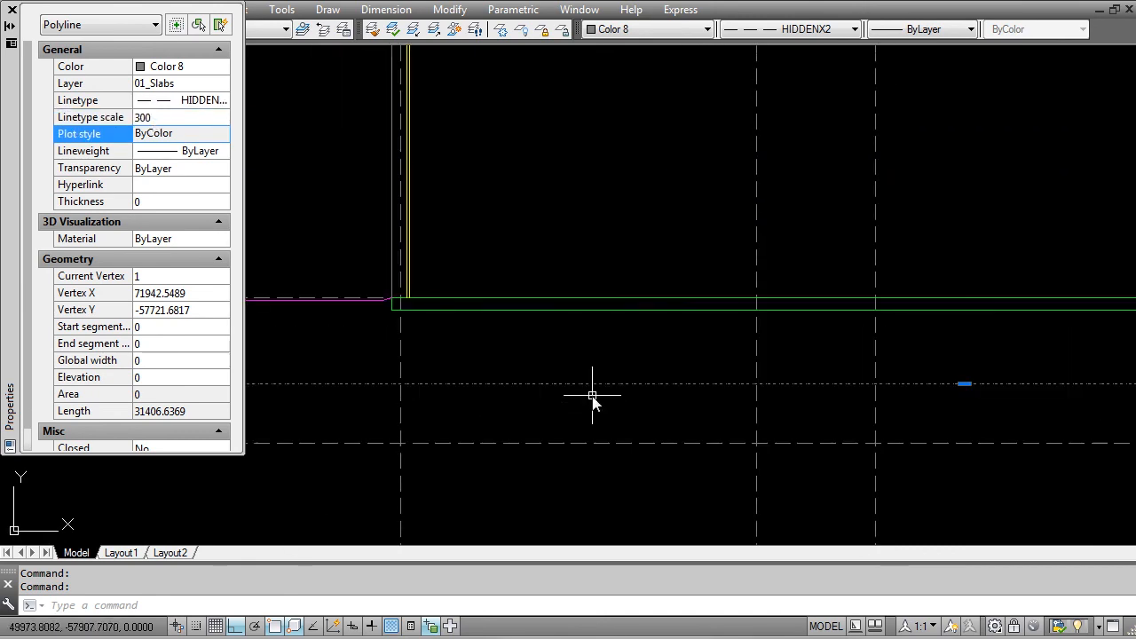
key("Escape")
middle_click_drag(542, 366, 528, 411)
key("ctrl+1")
scroll(489, 399, "down", 4)
key("Escape")
Step: Examine Section AA from grid 1 to grid 8 against the ground floor plan and the other floor plans
middle_click_drag(664, 429, 435, 439)
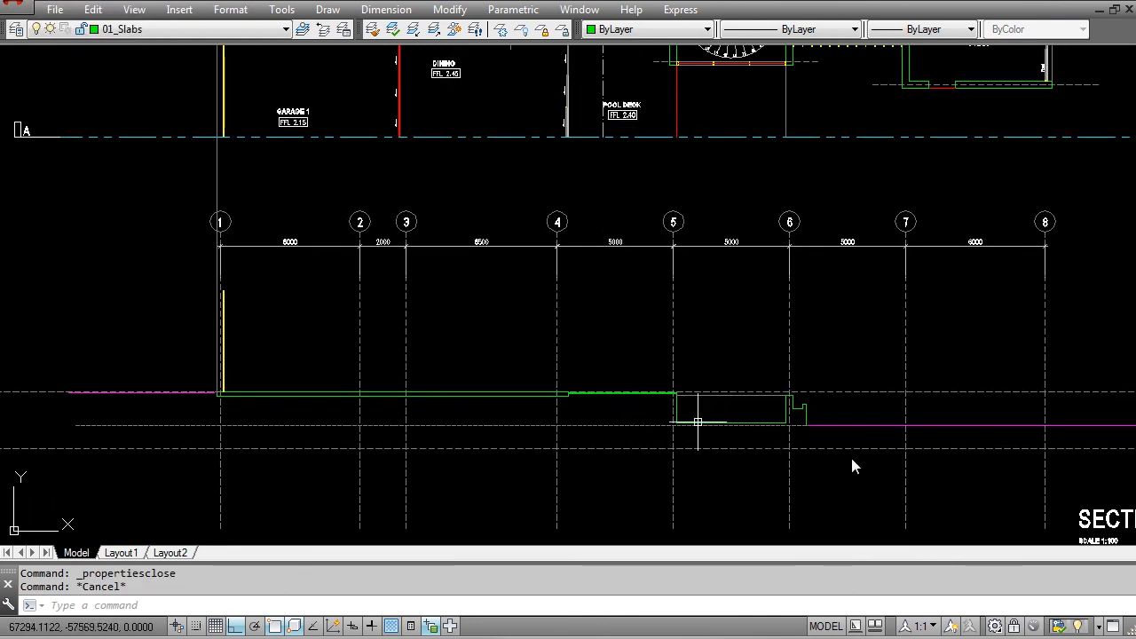
middle_click_drag(889, 454, 581, 421)
mouse_move(202, 294)
middle_mouse_down()
mouse_move(502, 403)
mouse_move(527, 401)
middle_mouse_up()
scroll(468, 352, "down", 2)
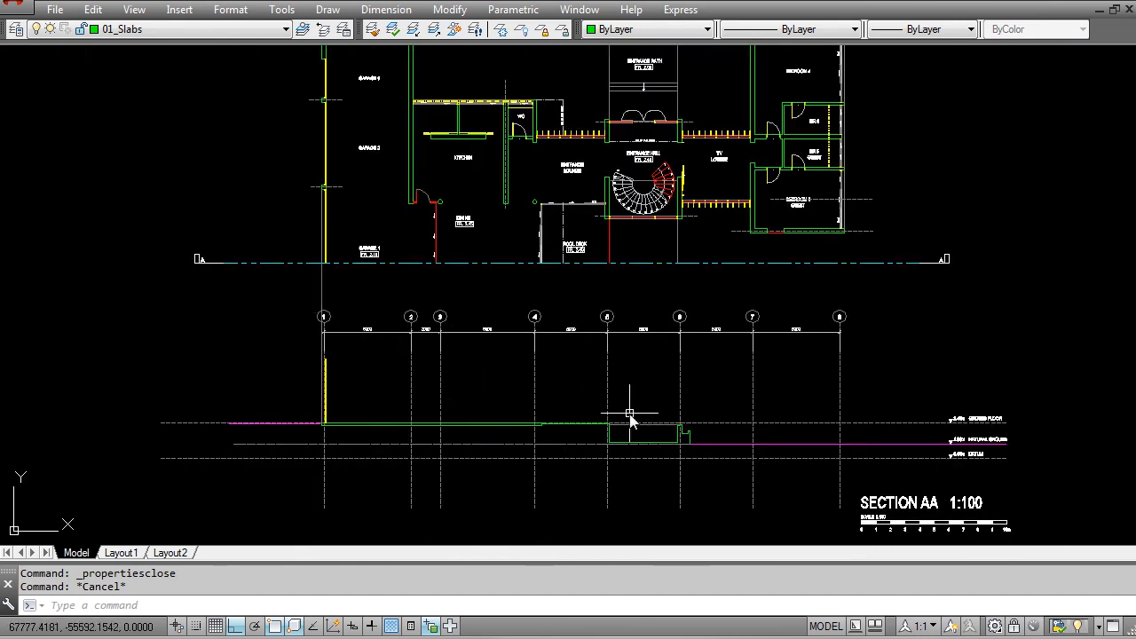
middle_click_drag(411, 381, 410, 393)
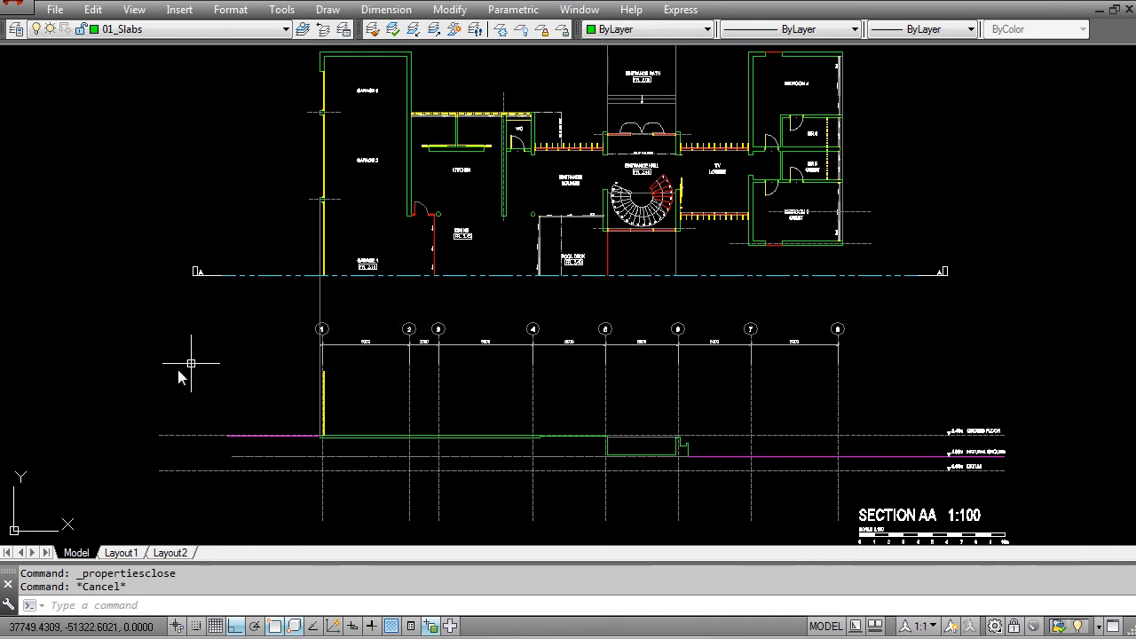
scroll(419, 370, "down", 2)
middle_click_drag(893, 260, 566, 320)
scroll(594, 304, "down", 1)
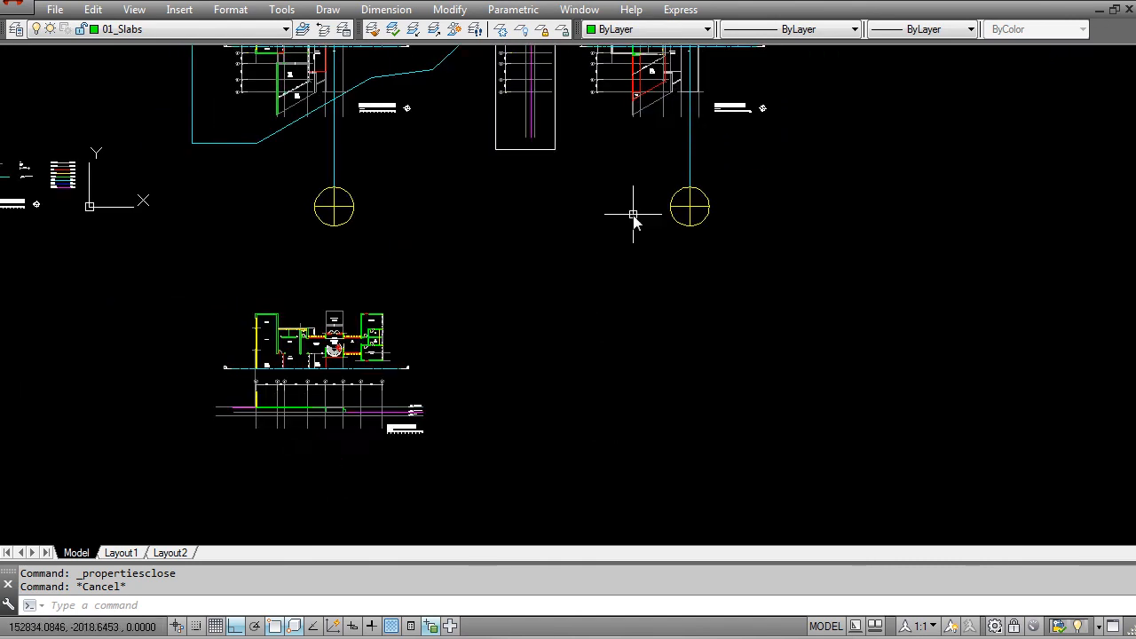
middle_click_drag(635, 213, 625, 337)
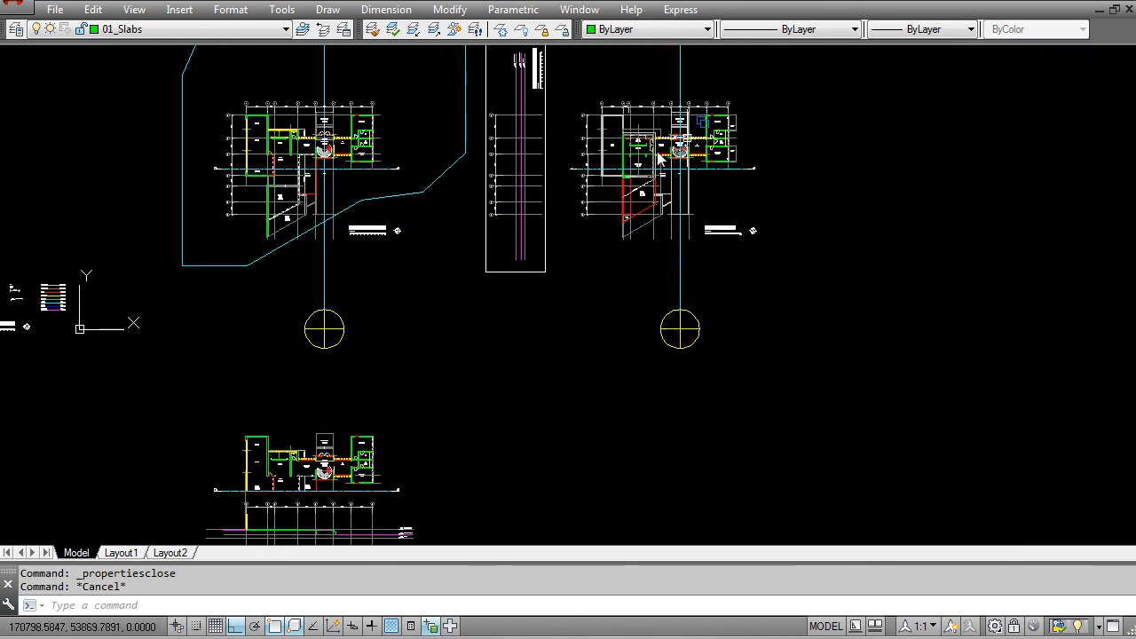
middle_click_drag(422, 430, 426, 371)
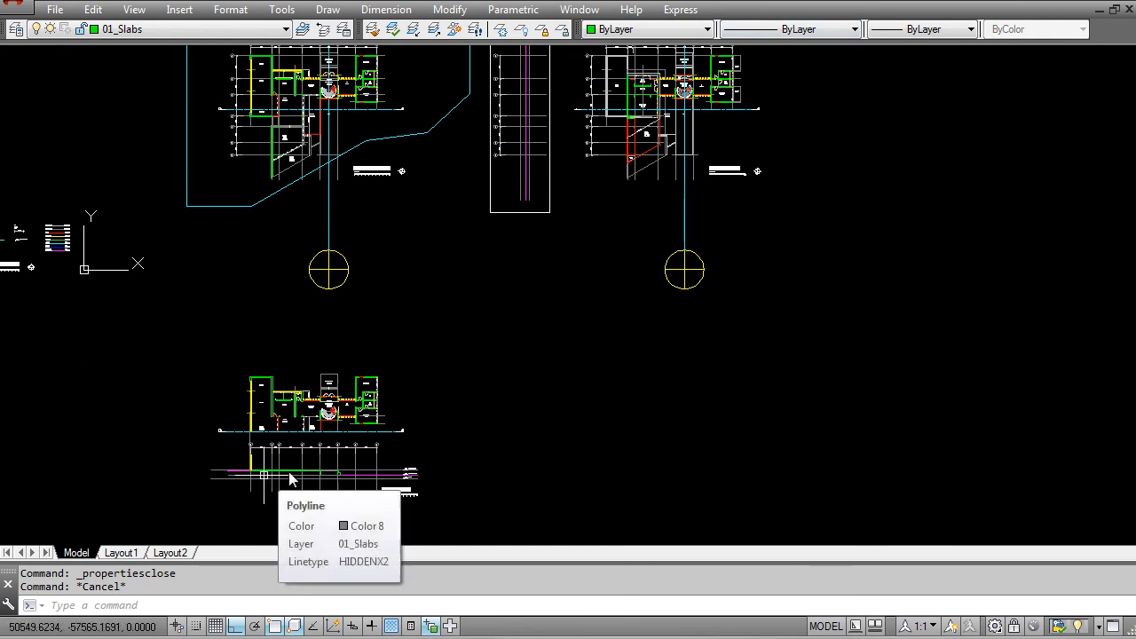
middle_click_drag(323, 432, 525, 319)
scroll(526, 319, "up", 2)
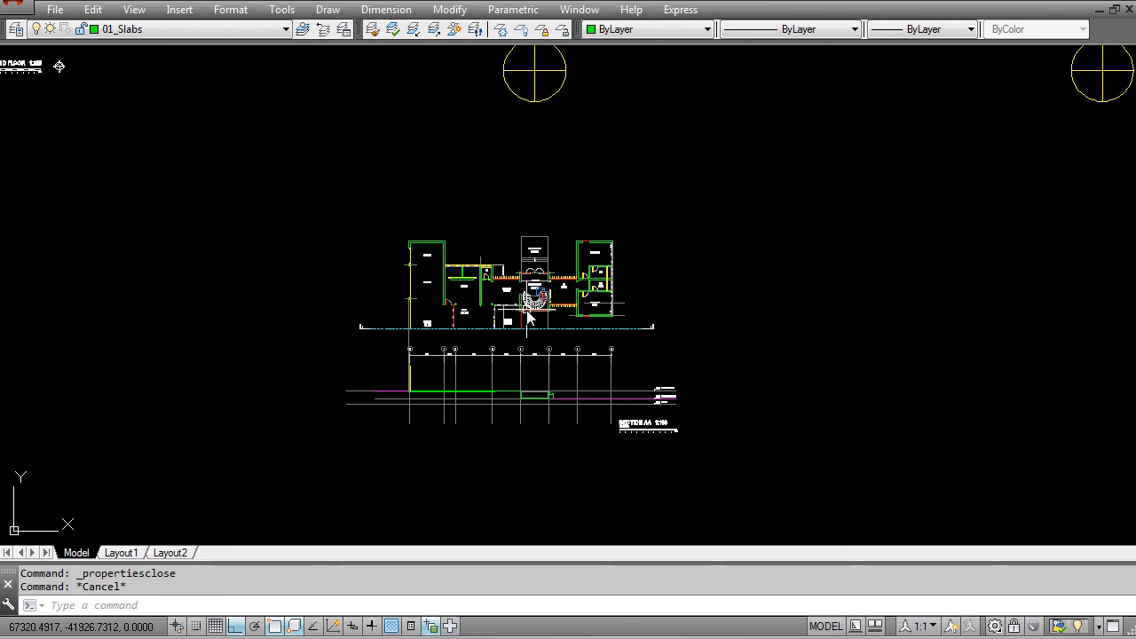
scroll(527, 320, "up", 2)
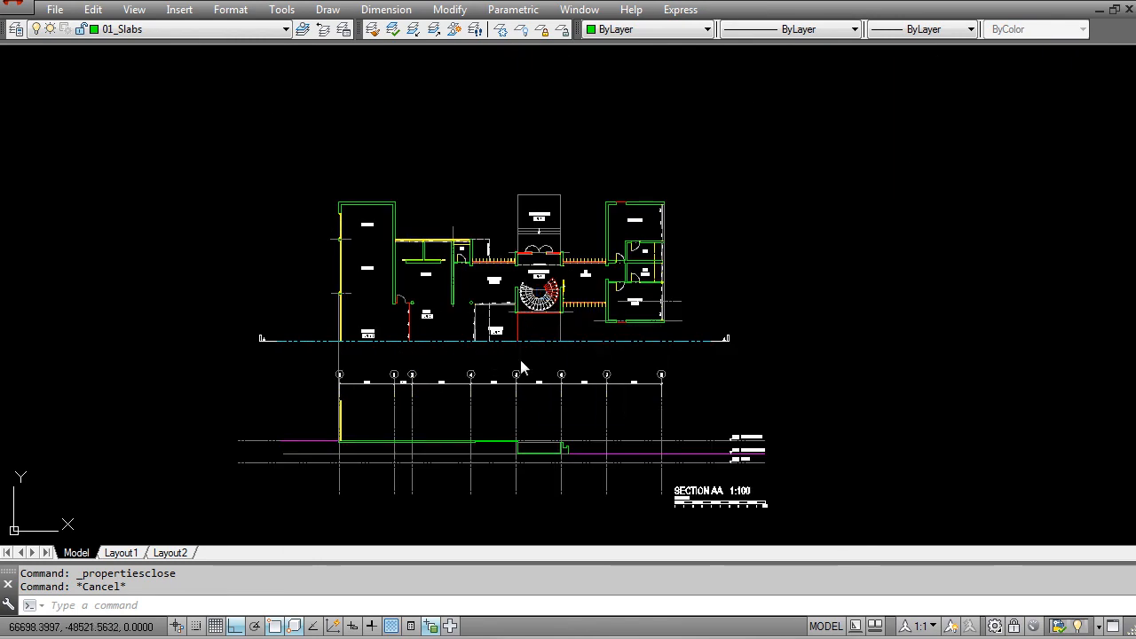
scroll(499, 402, "up", 2)
middle_click_drag(359, 353, 369, 357)
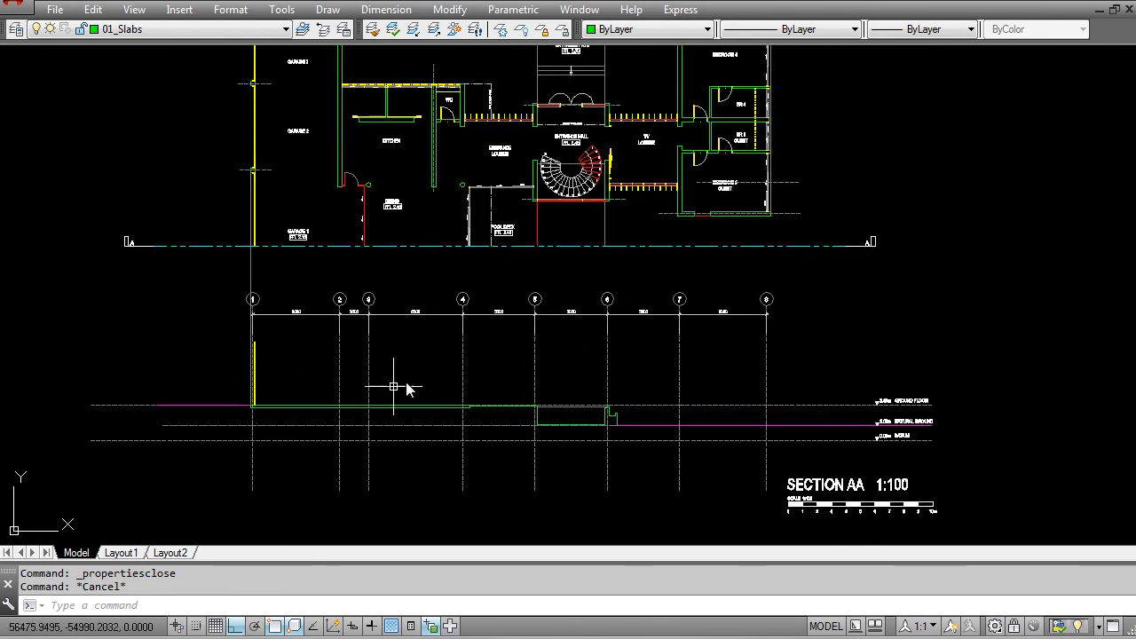